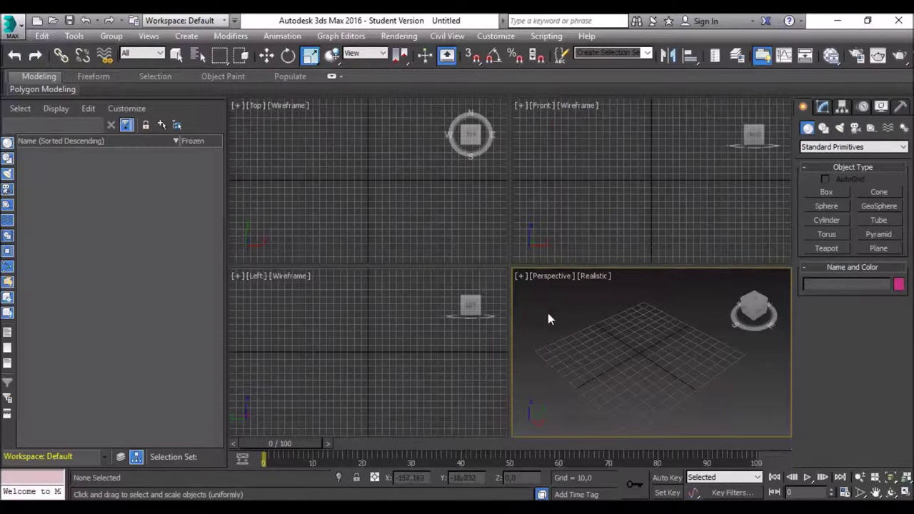
Maximize the Perspective viewport and choose the Box standard primitive.
click(521, 277)
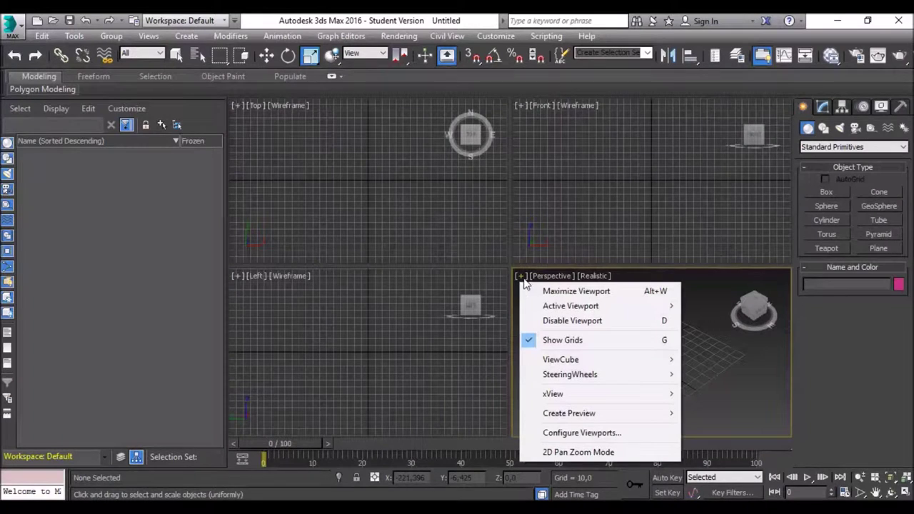
click(590, 293)
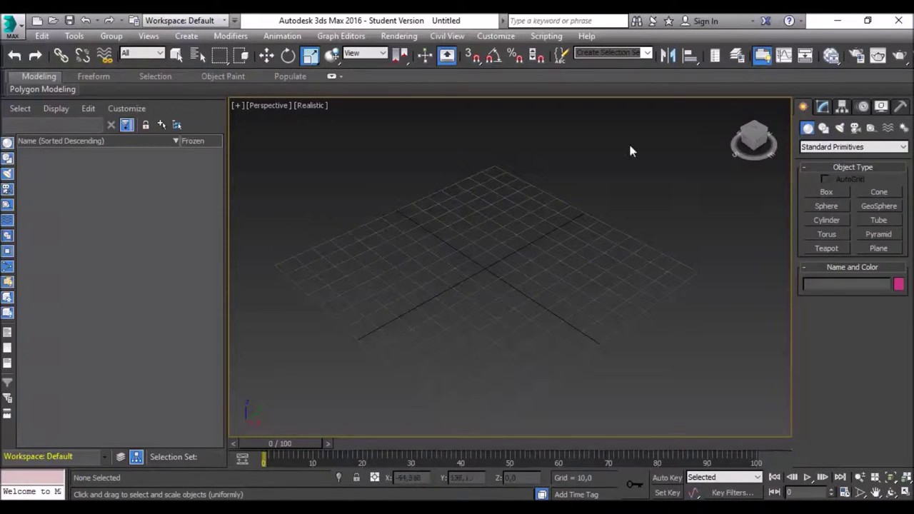
click(826, 191)
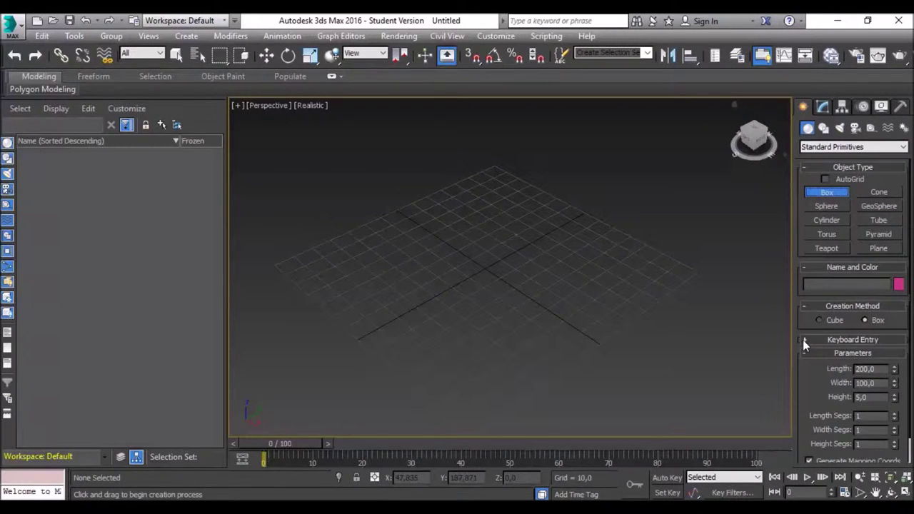
Use Keyboard Entry to create Box001 at the origin, 200 long, 100 wide, 5 high.
click(835, 342)
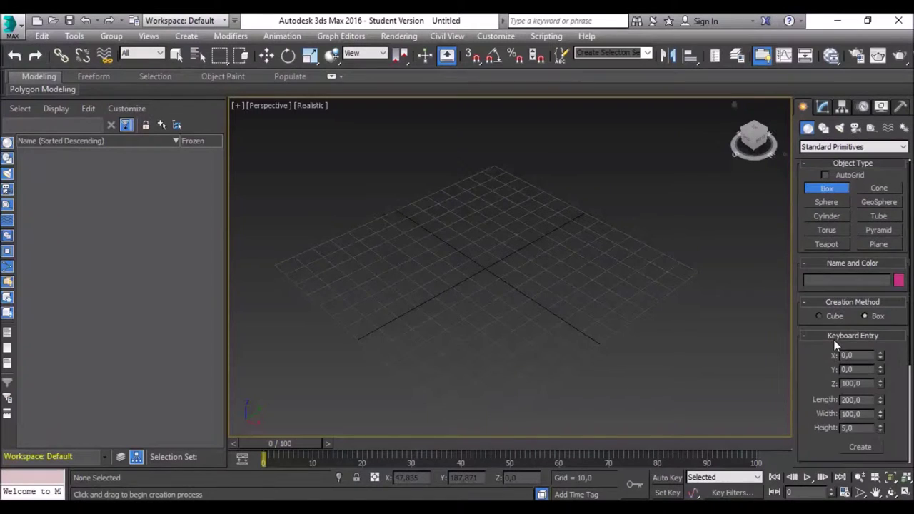
scroll(905, 357, down, 2)
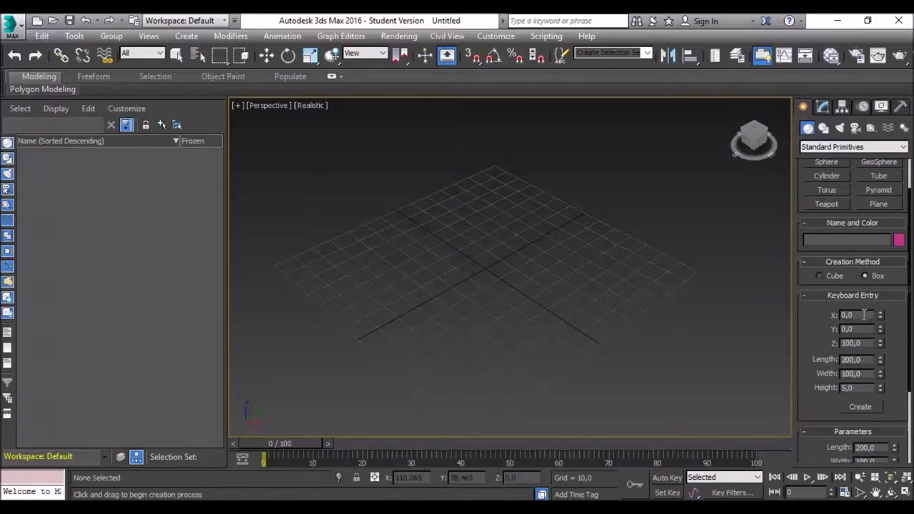
drag(863, 343, 839, 345)
text(00)
key(Return)
click(872, 374)
scroll(884, 406, down, 1)
click(861, 386)
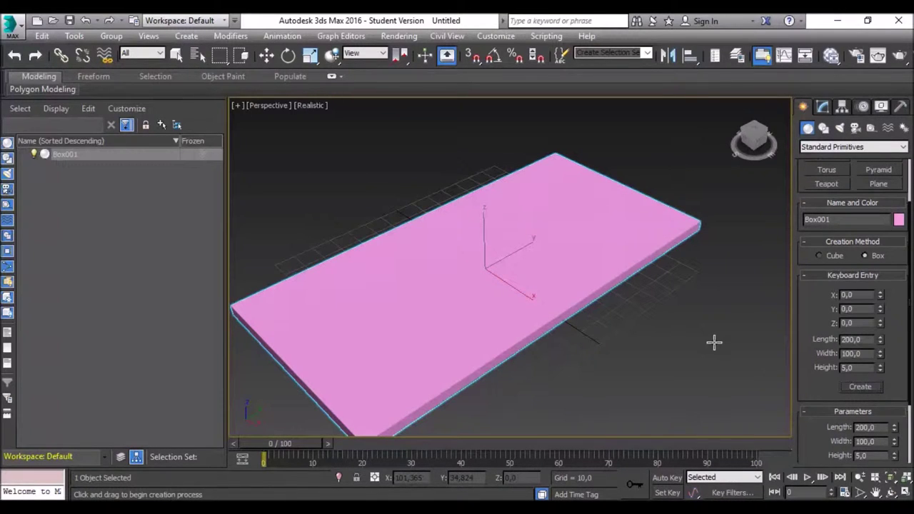
middle_drag(661, 318, 651, 340)
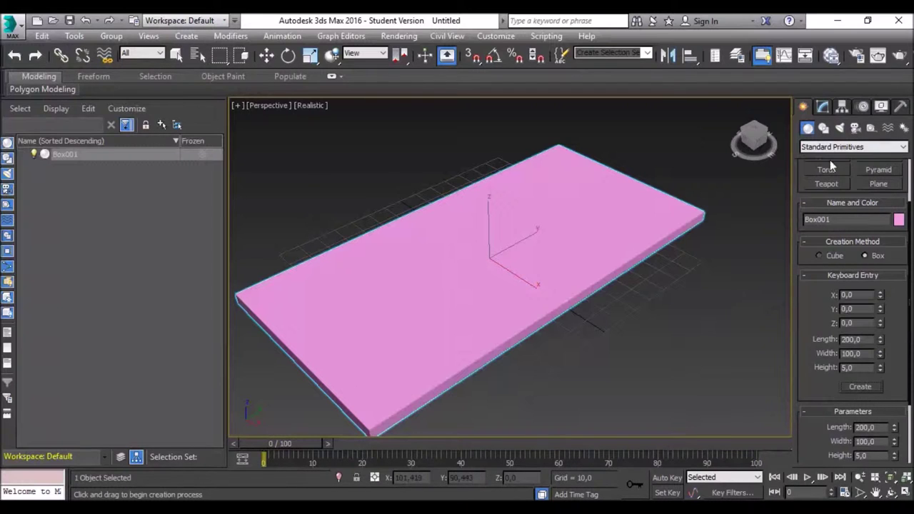
Switch to the Cylinder primitive and enter a radius of 3 in Keyboard Entry.
scroll(843, 208, up, 2)
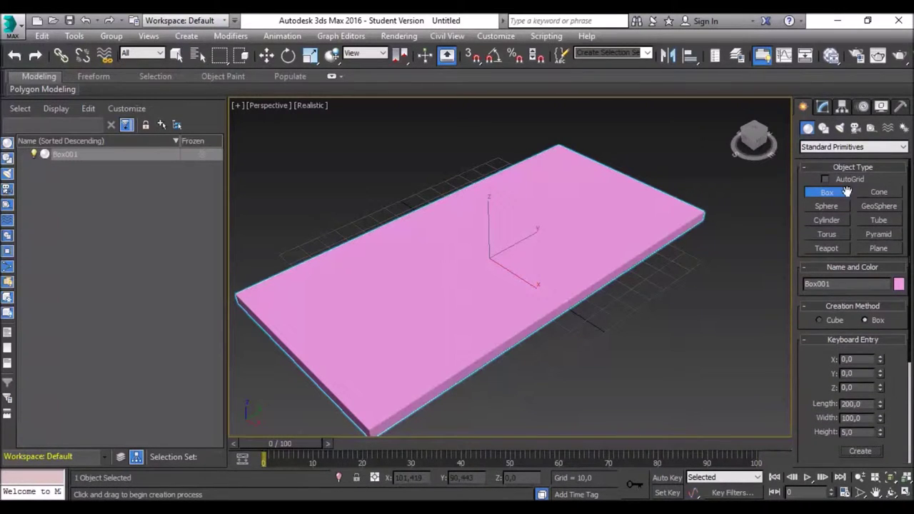
click(836, 221)
scroll(839, 332, down, 1)
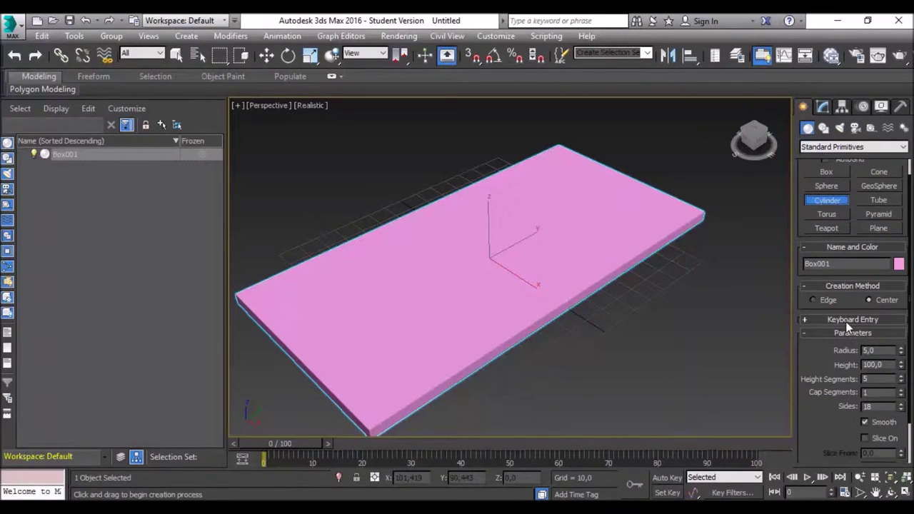
click(846, 321)
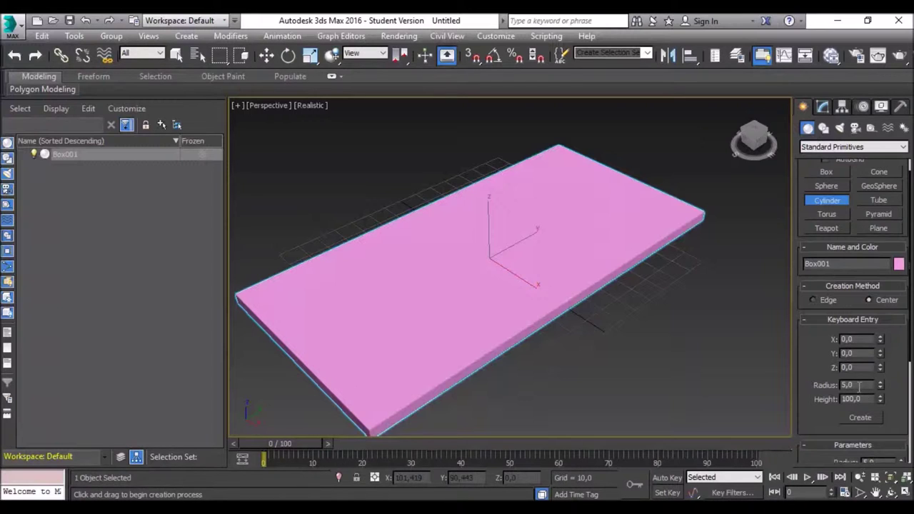
click(852, 385)
key(BackSpace)
key(BackSpace)
key(BackSpace)
text(3)
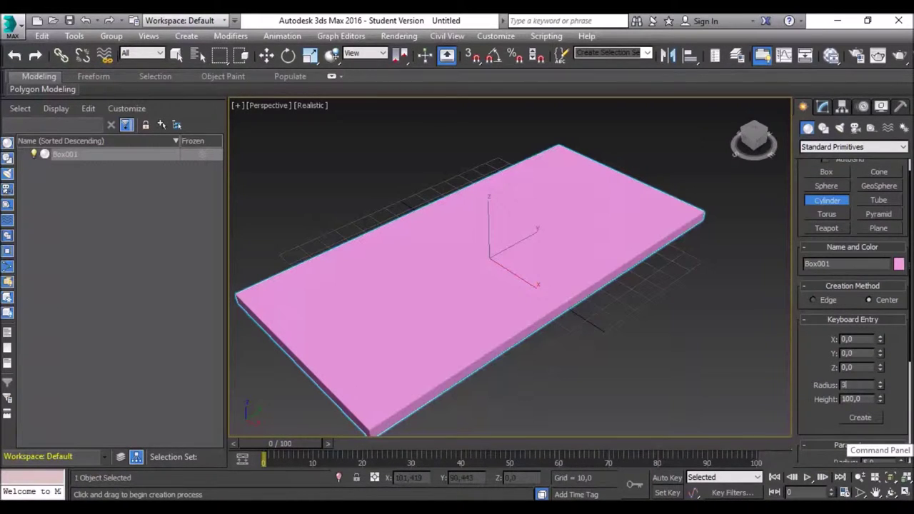
key(Return)
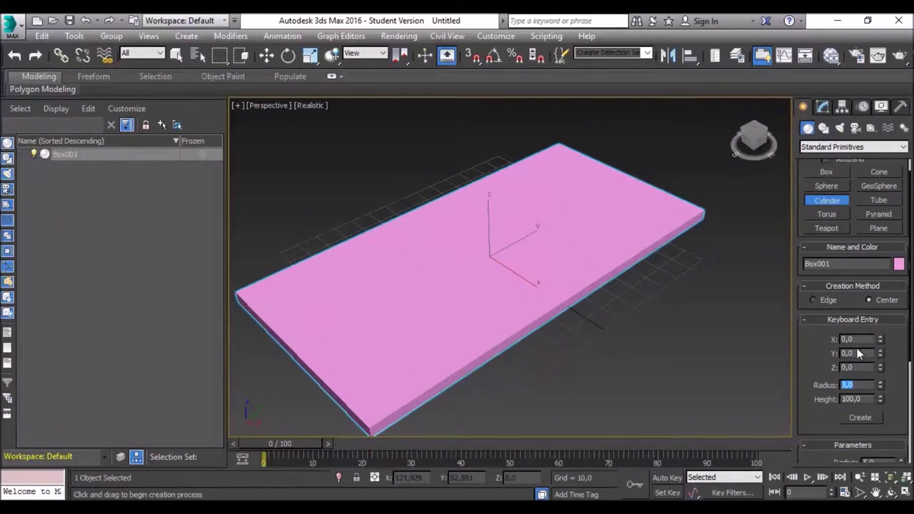
Set the cylinder's Z position to -100.
click(861, 367)
key(BackSpace)
key(BackSpace)
key(BackSpace)
text(-)
text(100)
key(Return)
Create Cylinder001 and switch to the Top view of the slab.
click(860, 420)
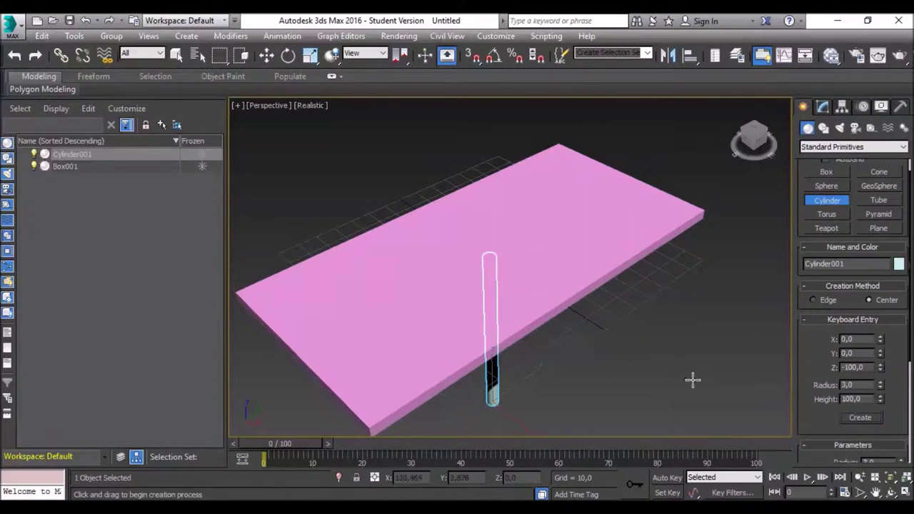
mouse_move(672, 364)
middle_down()
mouse_move(742, 319)
mouse_move(645, 196)
mouse_move(621, 232)
mouse_move(610, 347)
mouse_move(583, 288)
mouse_move(635, 388)
middle_up()
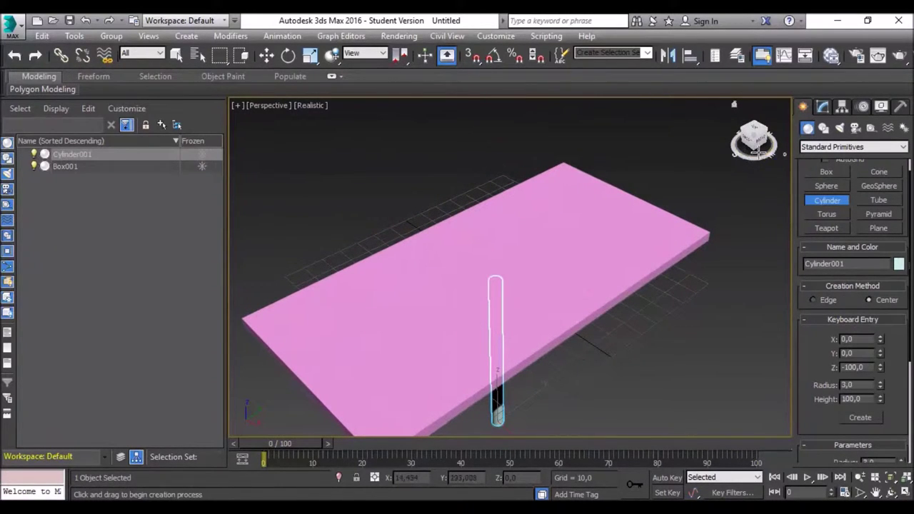
click(759, 150)
drag(755, 136, 751, 157)
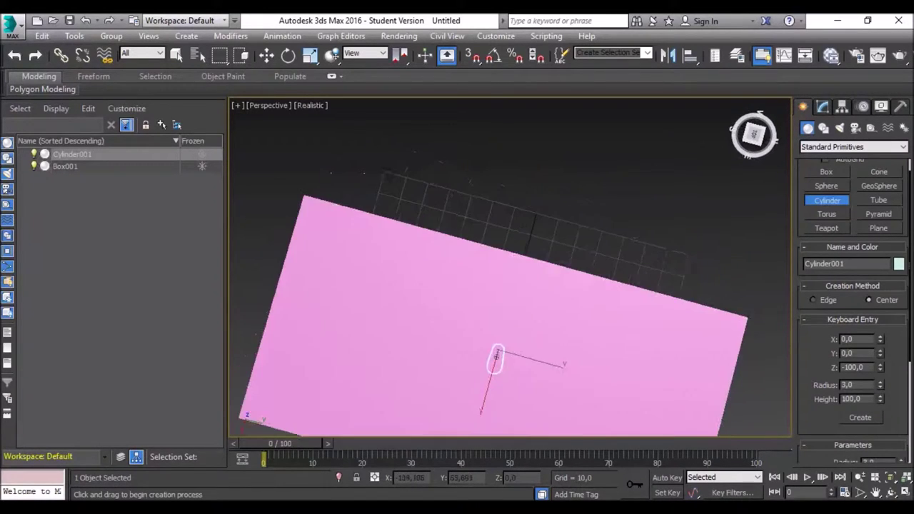
click(754, 134)
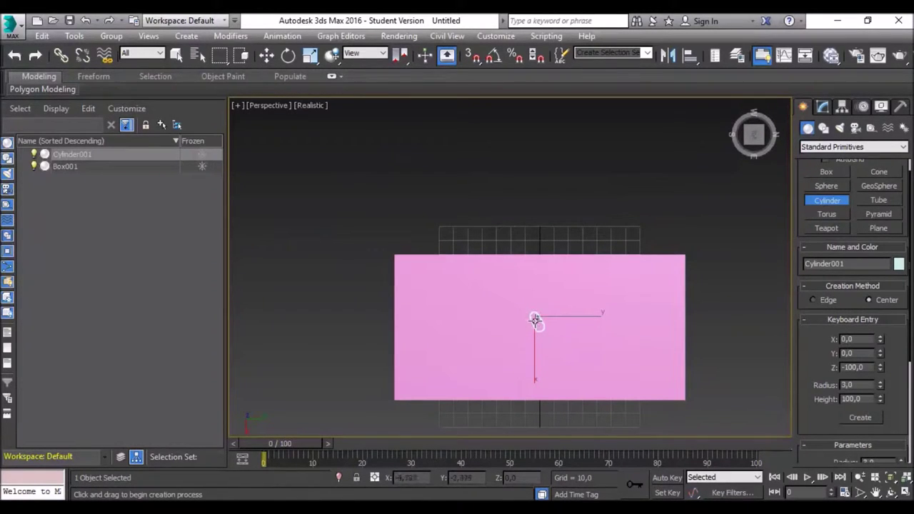
Move the cylinder to near the slab's upper-left corner.
click(266, 56)
drag(589, 316, 477, 308)
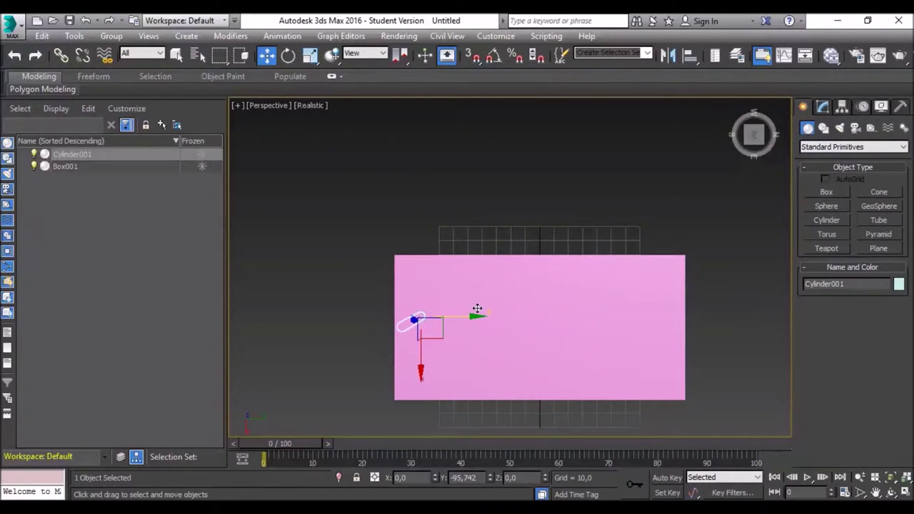
drag(421, 371, 429, 333)
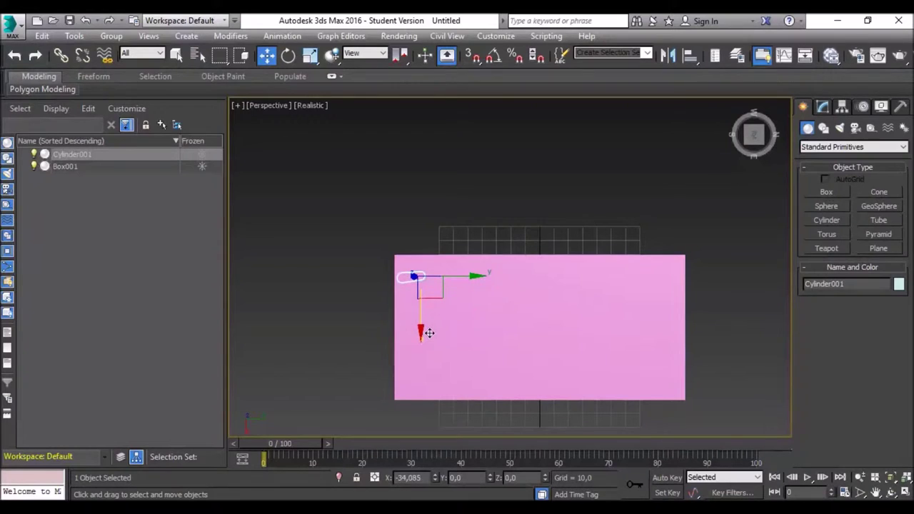
right_click(409, 272)
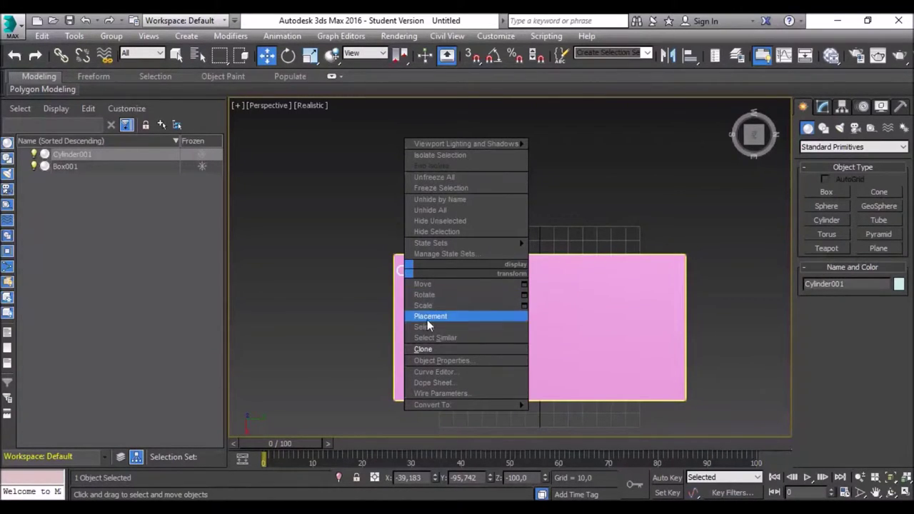
Clone the cylinder as Cylinder002 and move it to the slab's lower-left corner.
click(426, 348)
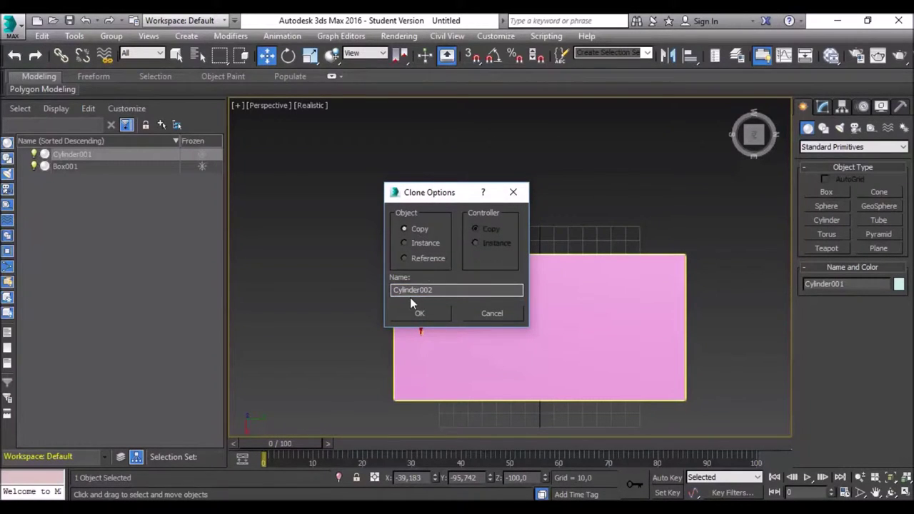
click(419, 313)
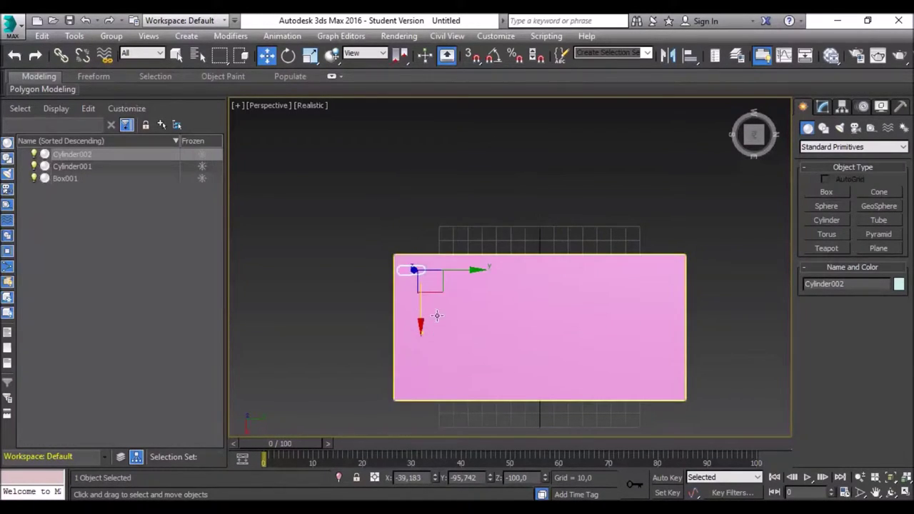
mouse_move(421, 326)
mouse_down()
mouse_move(412, 385)
mouse_move(420, 420)
mouse_up()
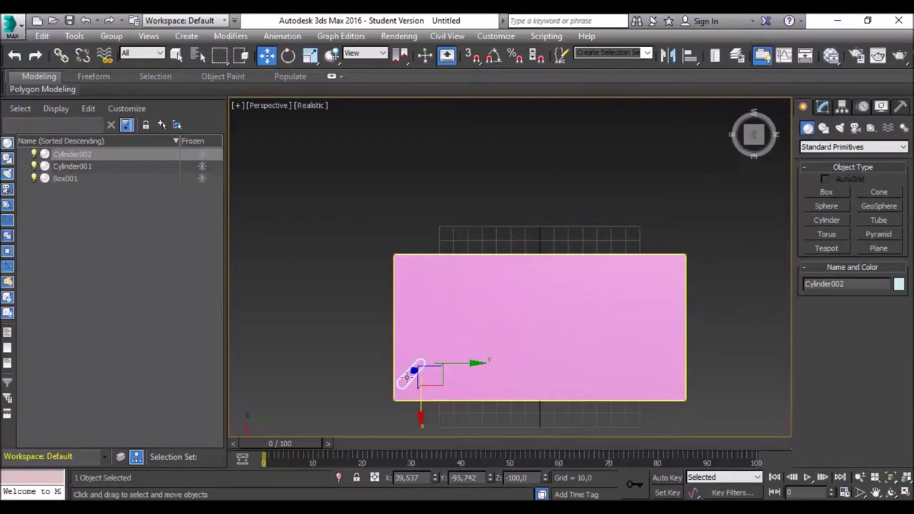
Clone both left cylinders and move the copies to the slab's right end.
ctrl+click(93, 168)
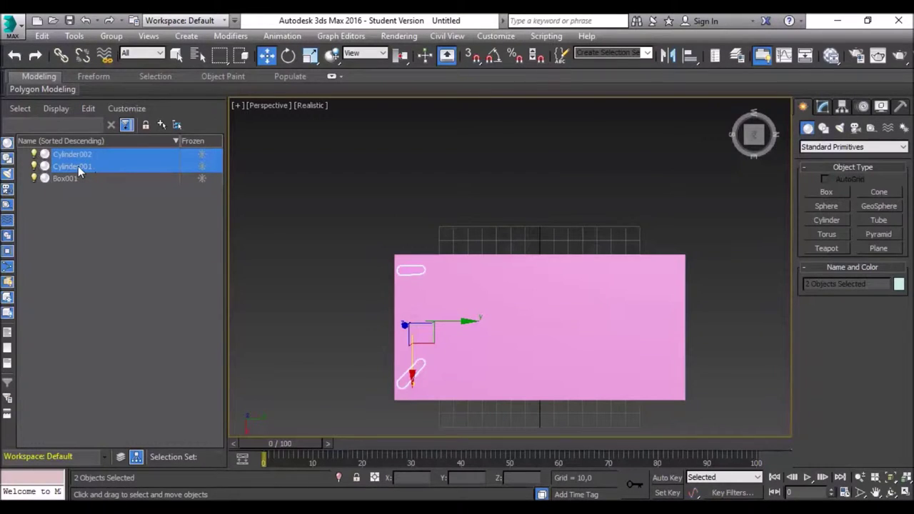
right_click(412, 272)
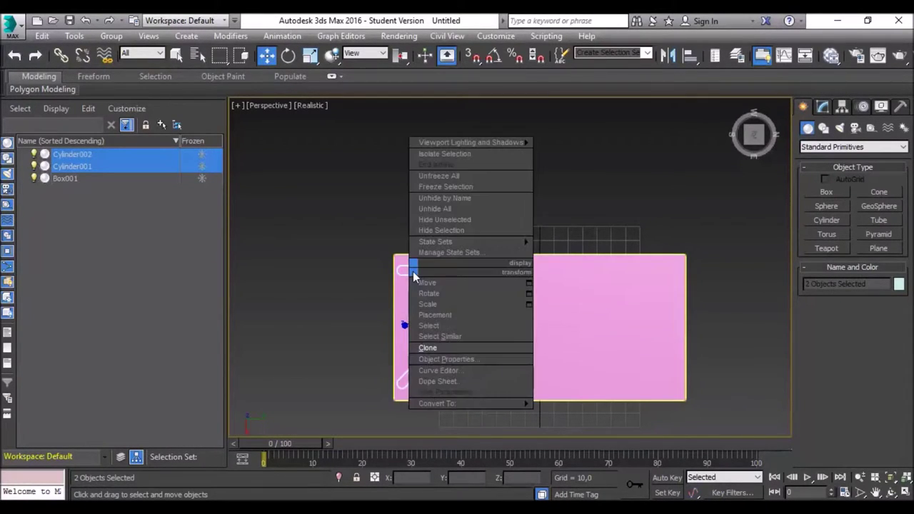
click(431, 348)
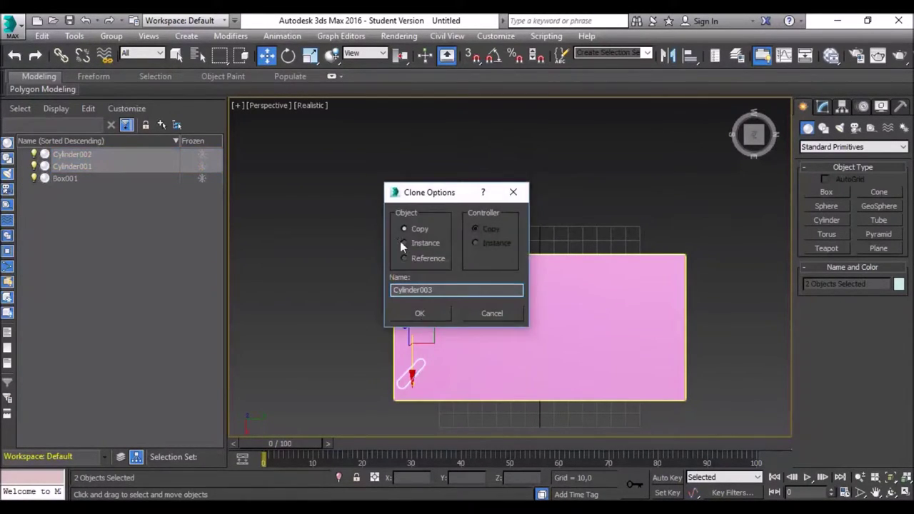
click(430, 314)
drag(471, 323, 714, 313)
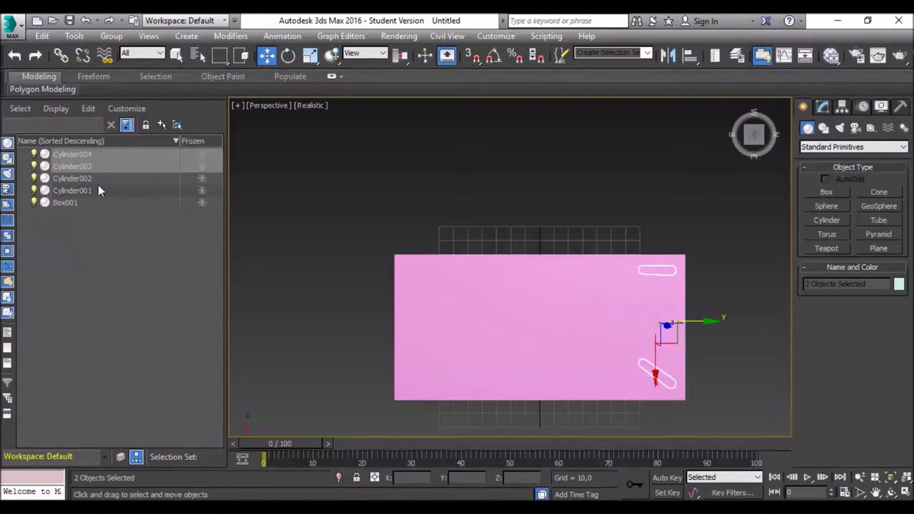
click(408, 174)
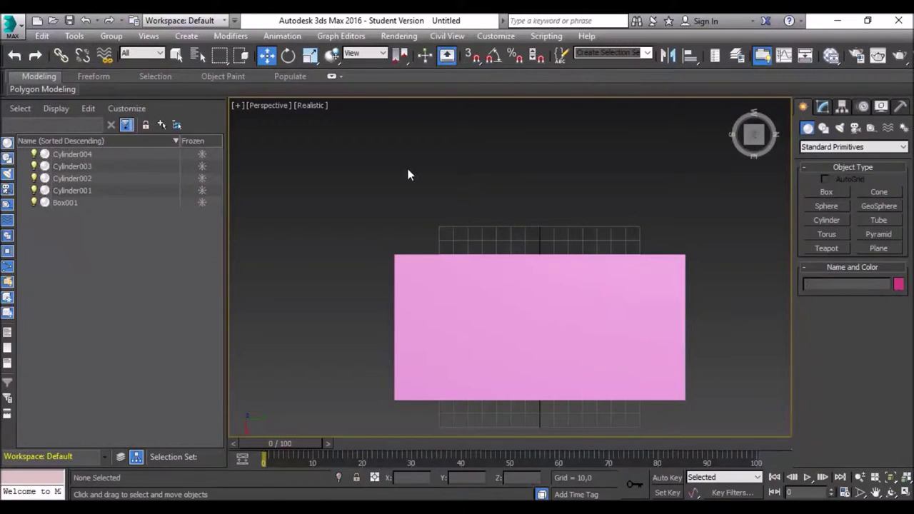
Pan and orbit to view the table top and its four legs from above at an angle.
middle_drag(500, 194, 509, 175)
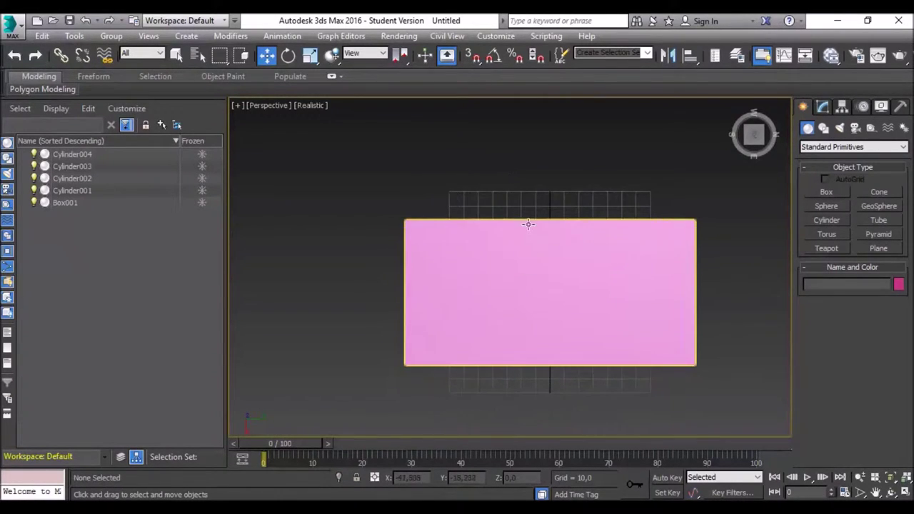
mouse_move(526, 224)
middle_down()
mouse_move(534, 173)
mouse_move(521, 211)
middle_up()
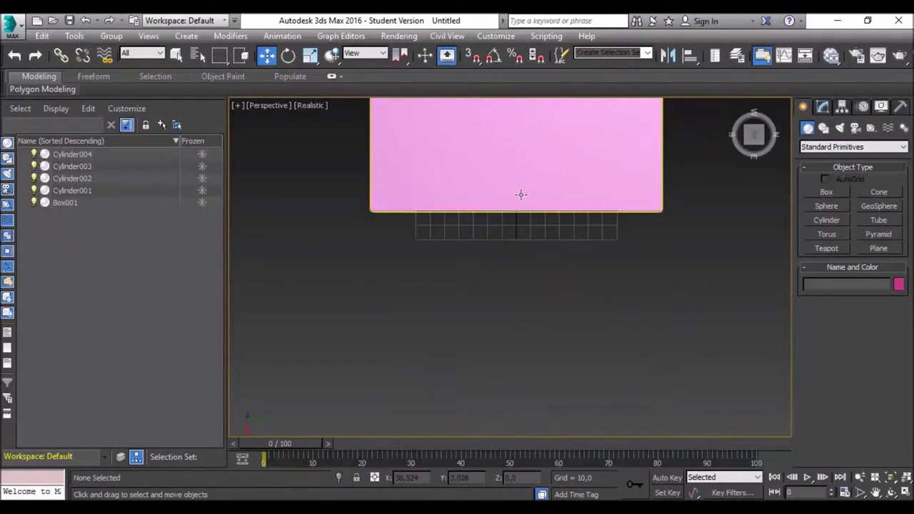
mouse_move(522, 265)
alt+middle_down()
mouse_move(518, 171)
mouse_move(541, 153)
mouse_move(747, 149)
mouse_move(759, 138)
mouse_move(582, 165)
mouse_move(503, 151)
mouse_move(479, 157)
mouse_move(529, 161)
mouse_move(510, 225)
mouse_move(565, 209)
mouse_move(516, 259)
mouse_move(493, 314)
alt+middle_up()
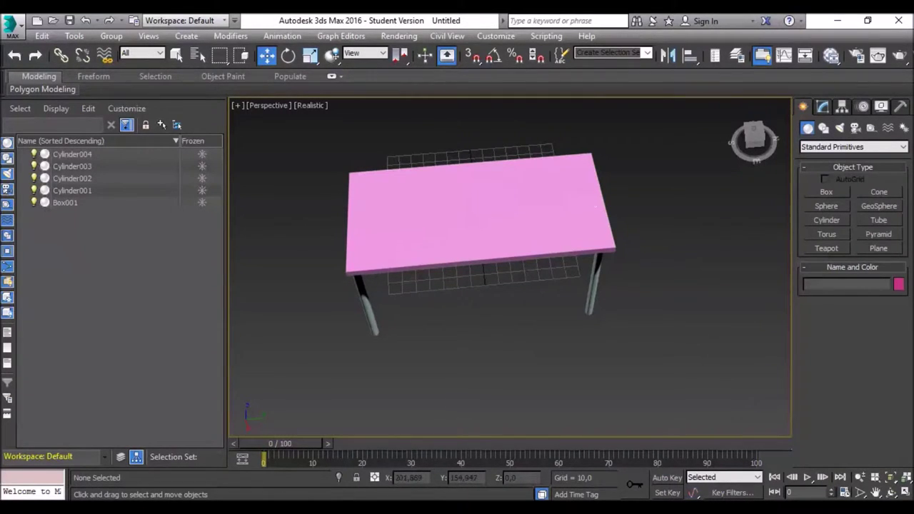
Dismiss the system tray popup and bring up the application menu.
click(764, 511)
click(758, 492)
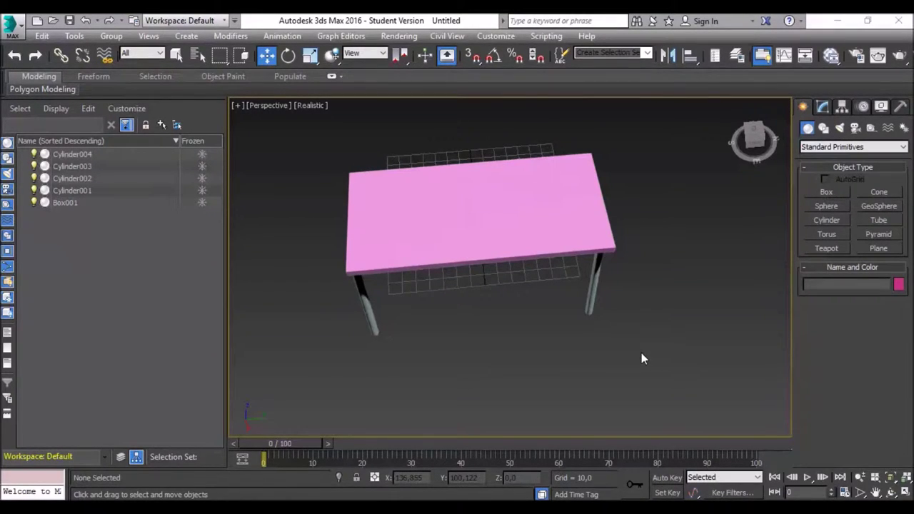
click(24, 28)
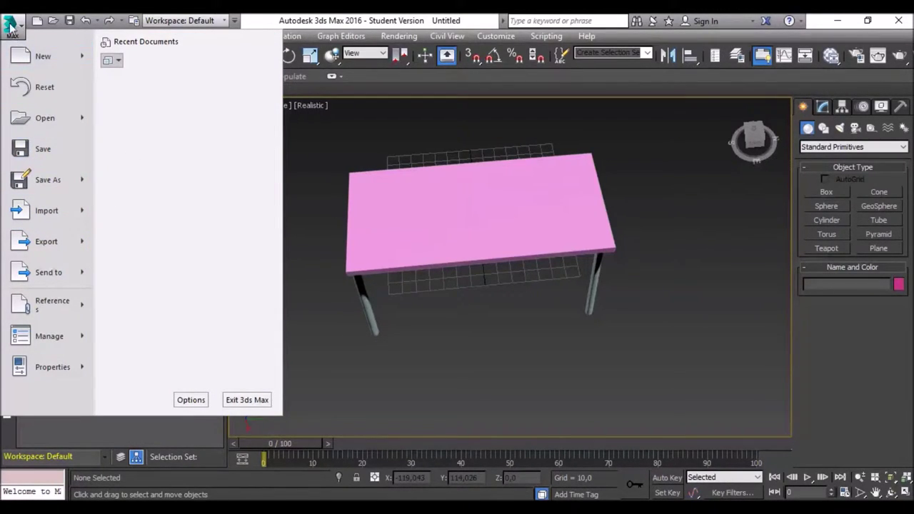
mouse_move(46, 241)
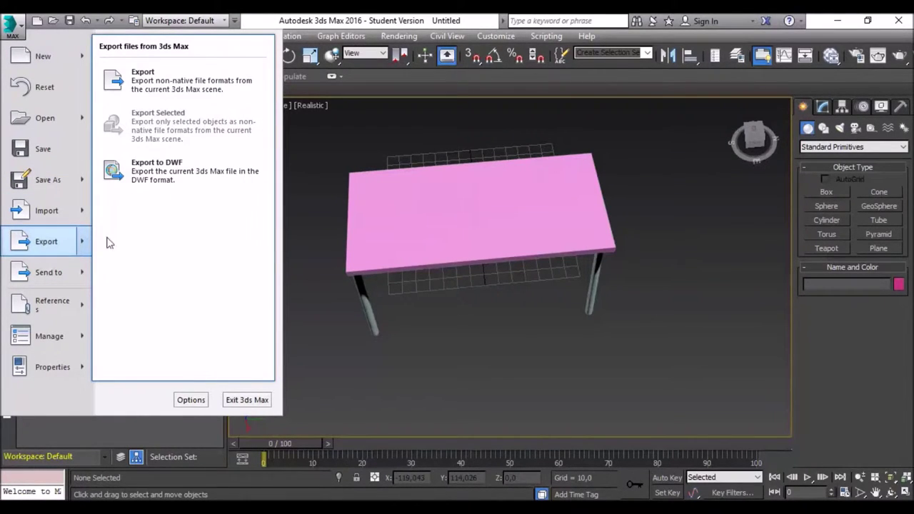
Export the scene as an FBX file named 'table', accepting the default FBX settings.
click(171, 84)
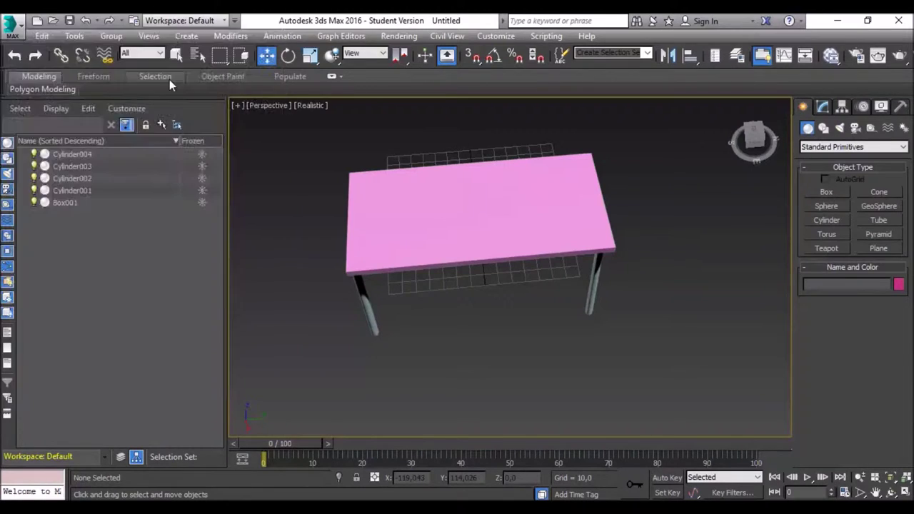
drag(180, 30, 225, 60)
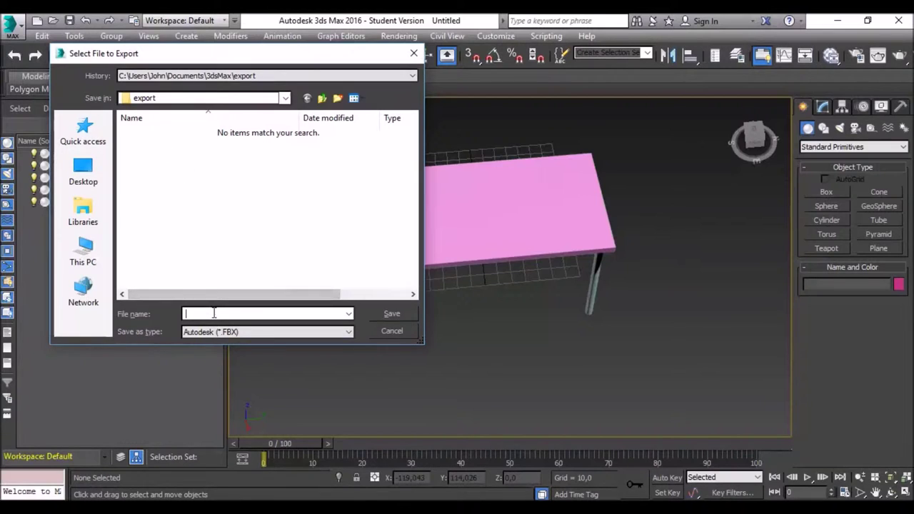
text(Tab)
key(BackSpace)
key(BackSpace)
key(BackSpace)
text(ad)
key(BackSpace)
key(BackSpace)
text(table)
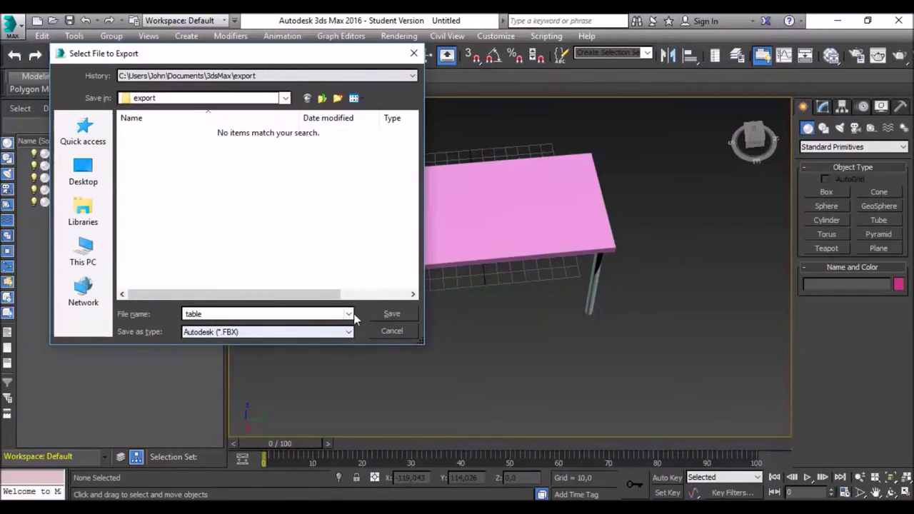
click(397, 314)
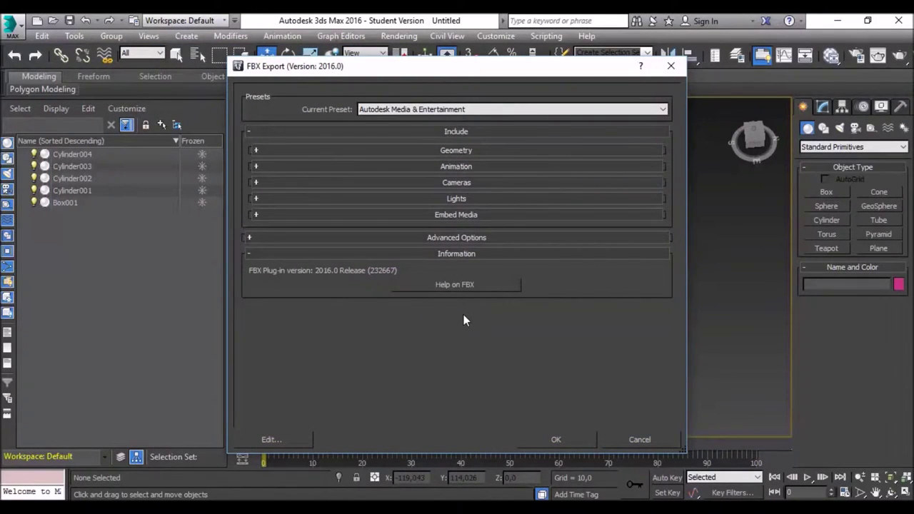
click(542, 442)
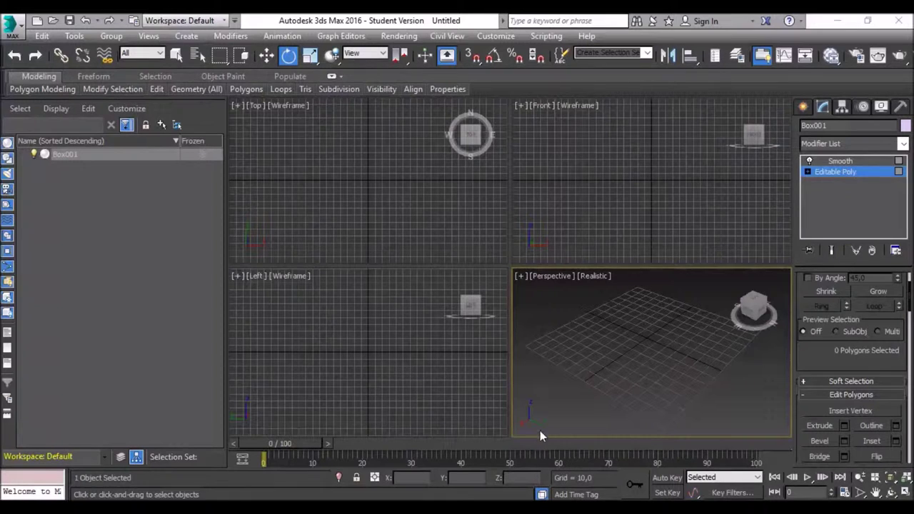
Maximize the Perspective viewport and orbit down to a low angle across the grid.
click(520, 277)
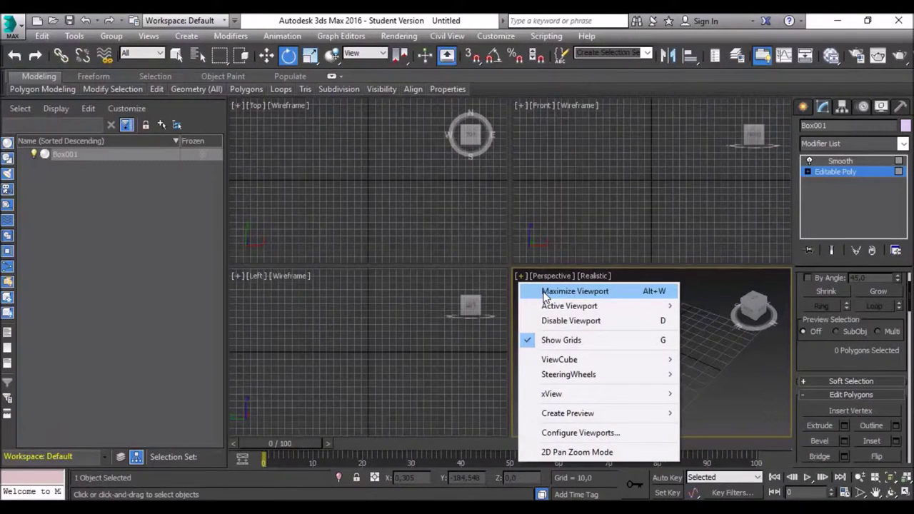
click(545, 294)
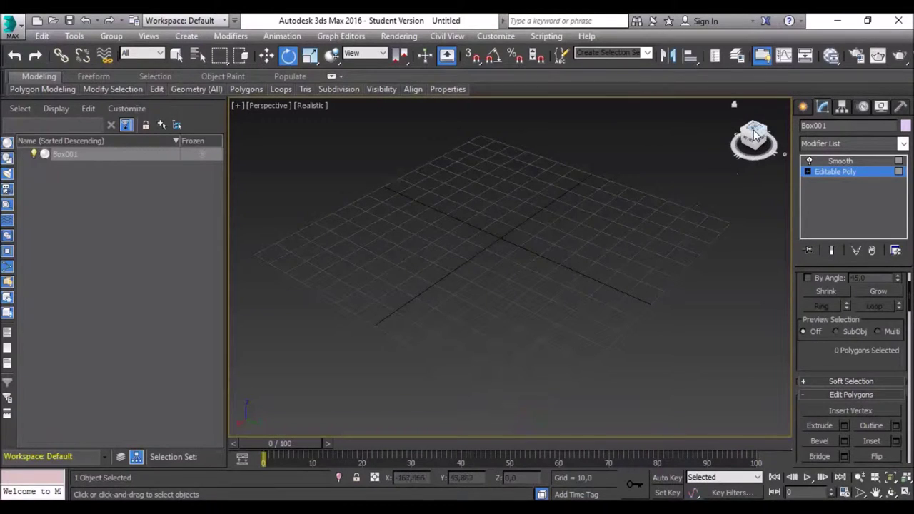
mouse_move(755, 134)
mouse_down()
mouse_move(722, 164)
mouse_move(688, 224)
mouse_up()
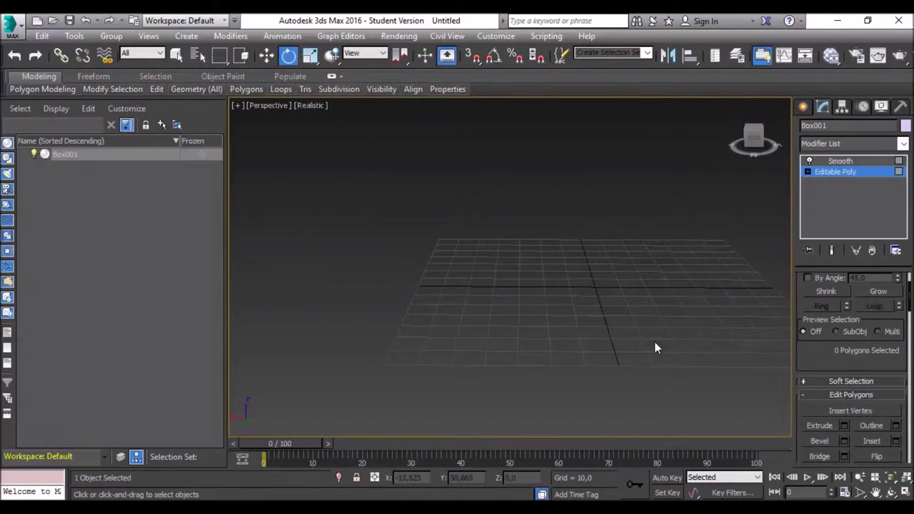
alt+middle_drag(720, 285, 617, 310)
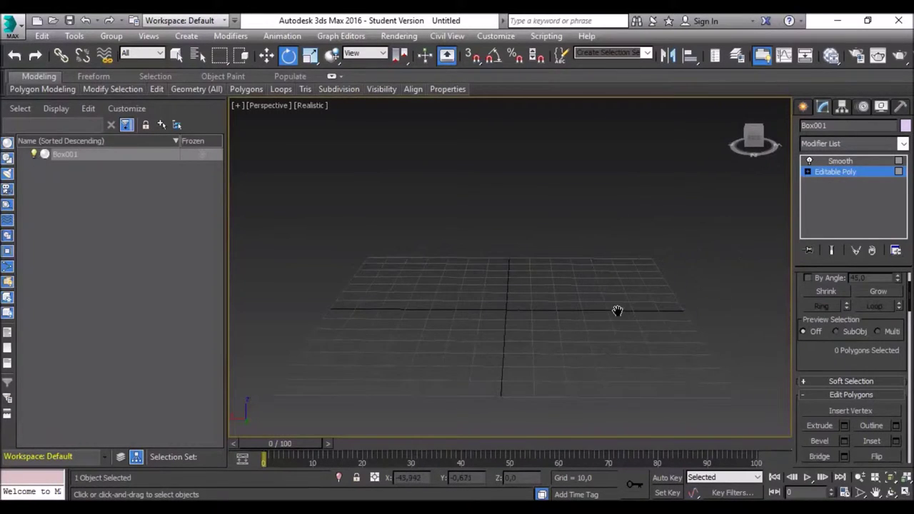
click(804, 107)
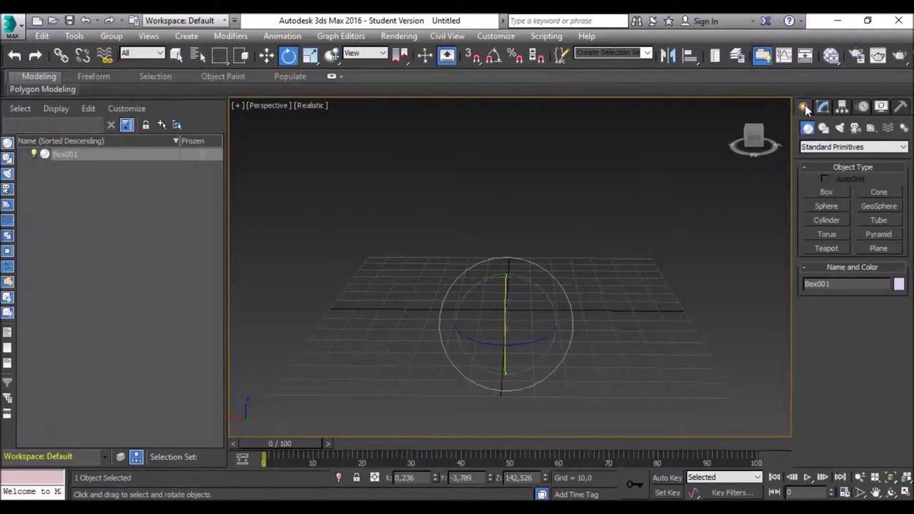
Set up a Box in Keyboard Entry with length 5, width 150 and height 200.
click(822, 192)
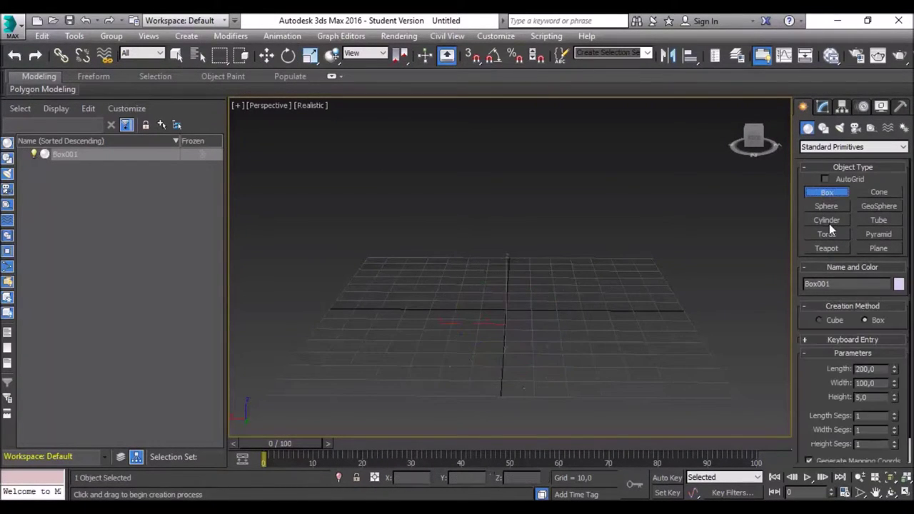
click(844, 340)
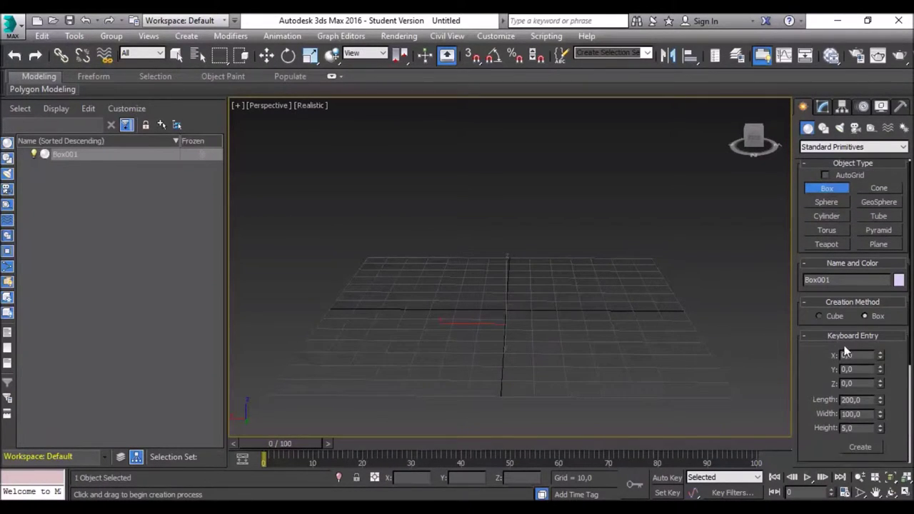
scroll(844, 340, down, 1)
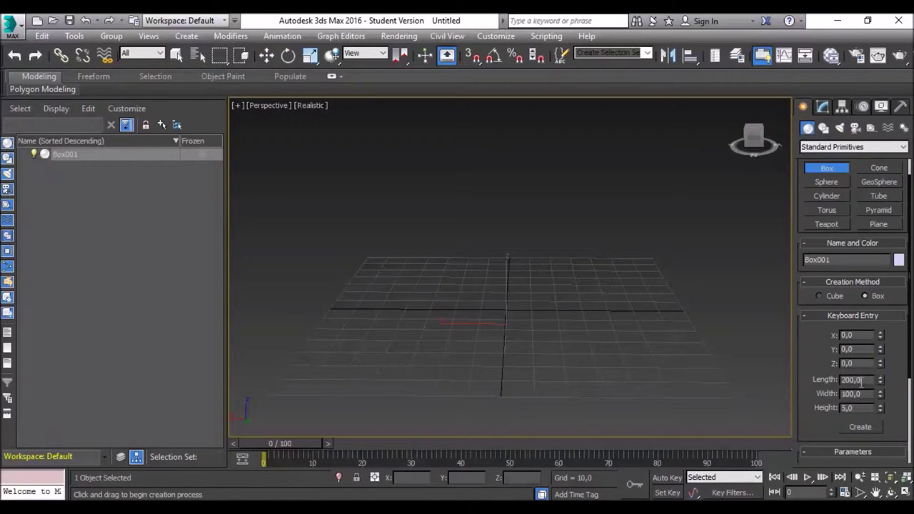
key(BackSpace)
key(BackSpace)
key(BackSpace)
key(BackSpace)
key(BackSpace)
text(5)
click(868, 394)
key(BackSpace)
key(BackSpace)
key(BackSpace)
key(BackSpace)
text(50)
click(862, 408)
key(BackSpace)
key(BackSpace)
key(BackSpace)
text(2)
text(00)
Create Box002 and frame the upright 150 × 200 panel in an angled view showing its top.
click(860, 427)
scroll(741, 285, down, 2)
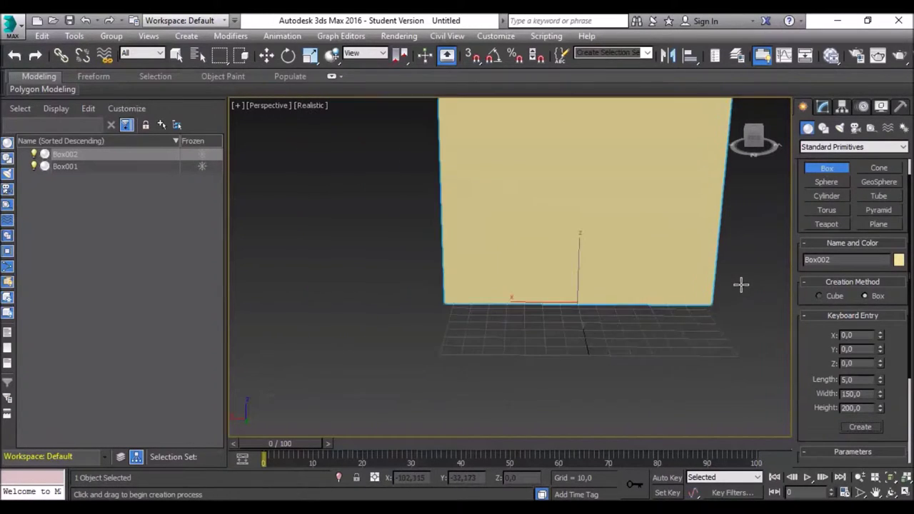
scroll(741, 284, down, 2)
mouse_move(762, 233)
middle_down()
mouse_move(664, 310)
mouse_move(626, 359)
middle_up()
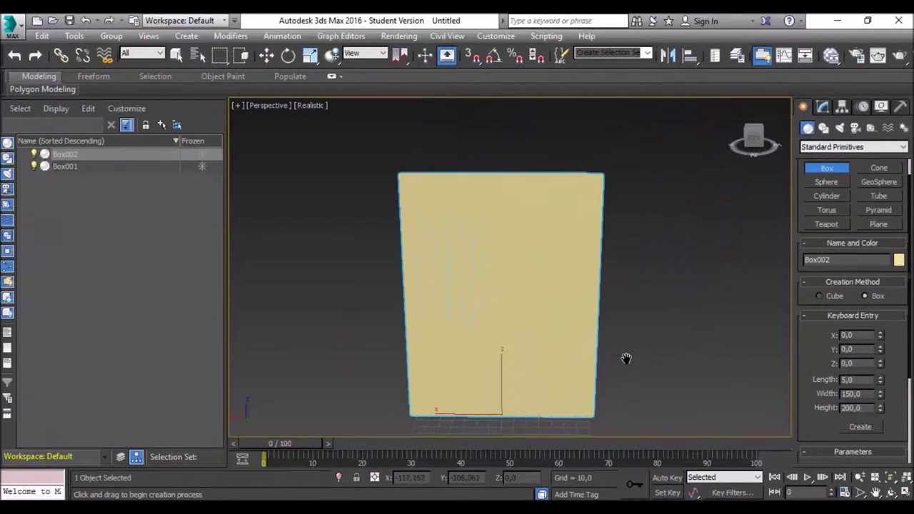
click(755, 129)
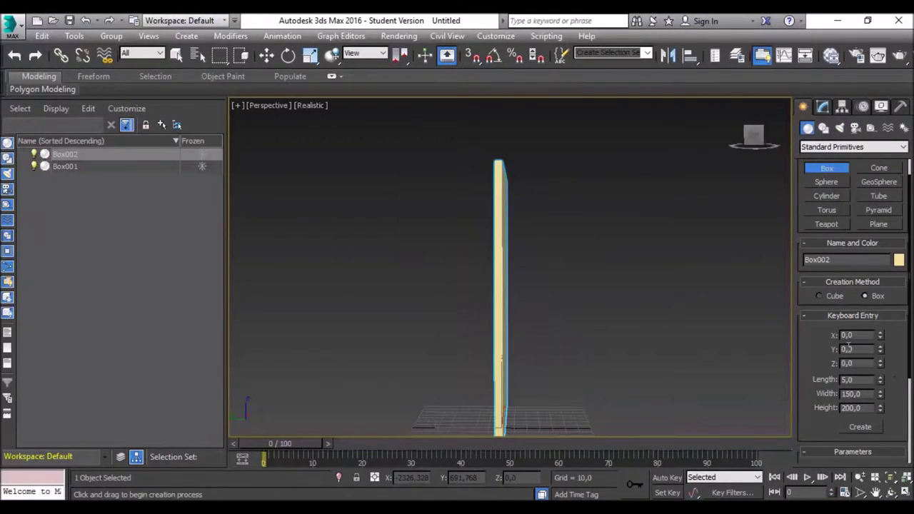
click(762, 127)
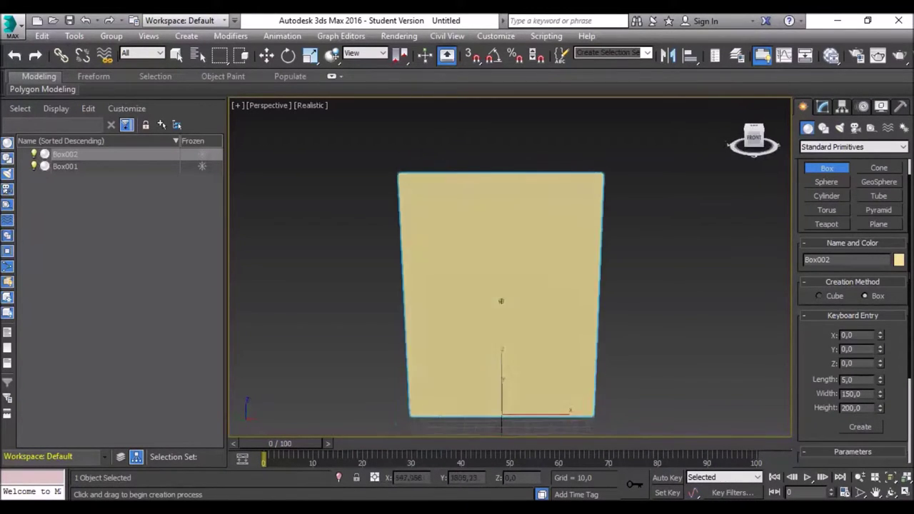
alt+middle_drag(500, 300, 501, 301)
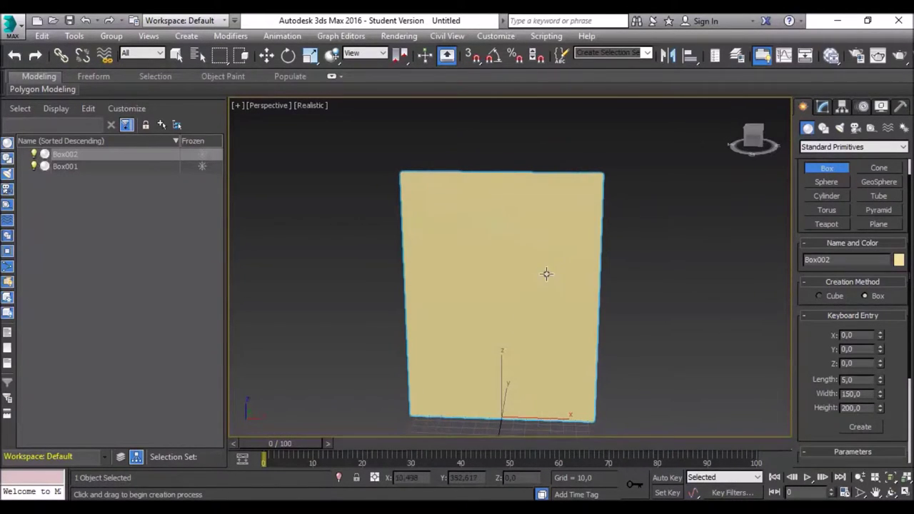
alt+middle_drag(545, 272, 500, 302)
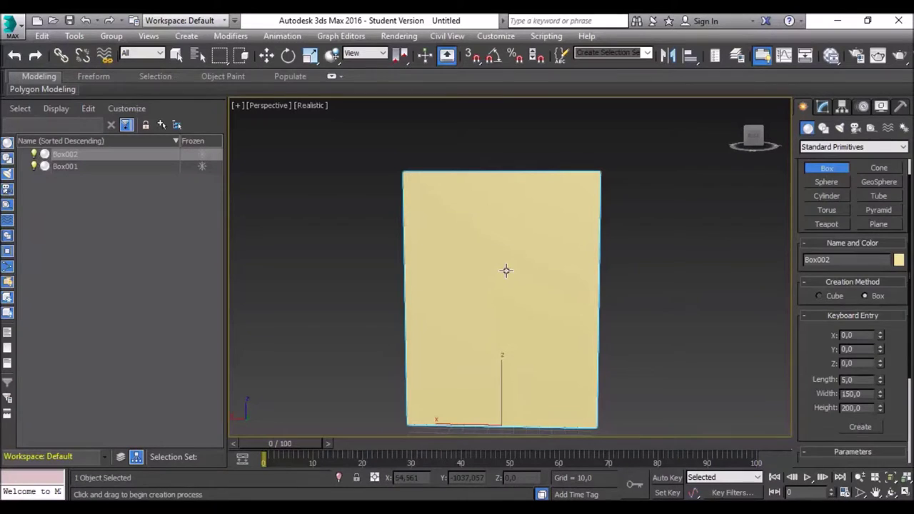
key(e)
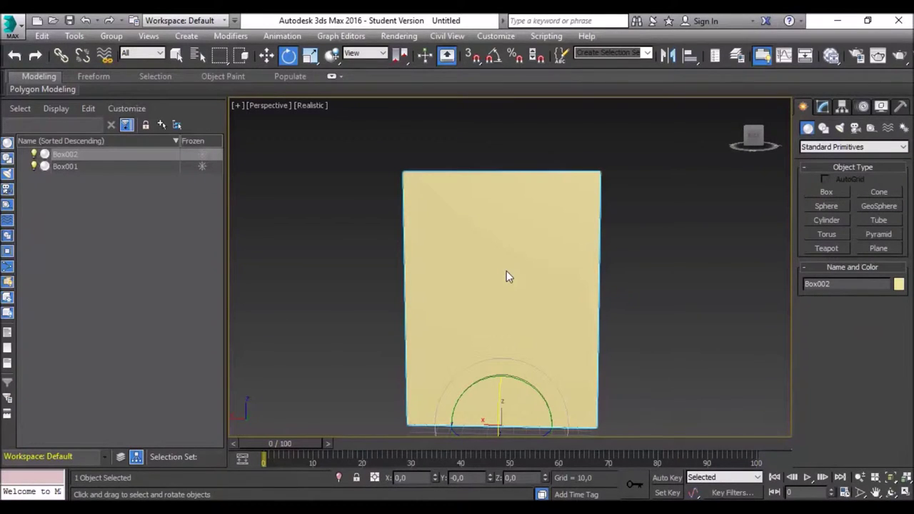
Convert Box002 to an Editable Poly and enter Element sub-object level.
right_click(514, 266)
mouse_move(571, 398)
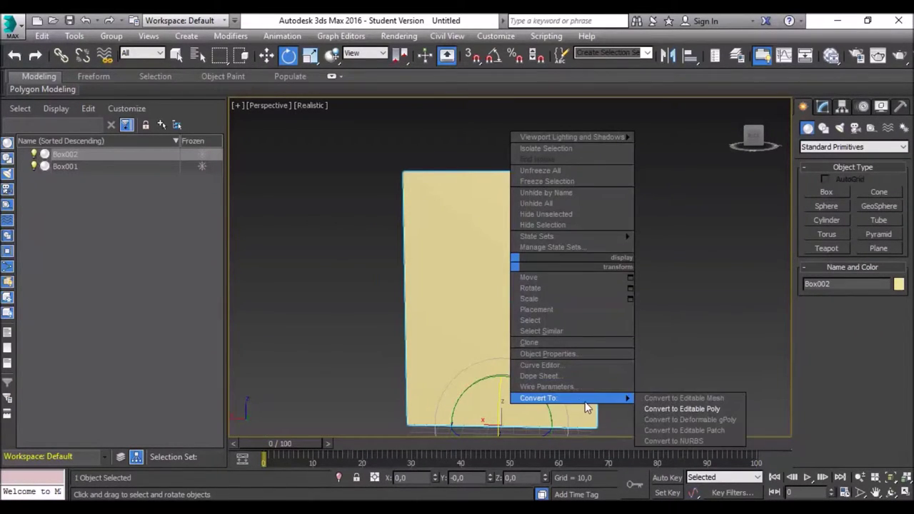
click(655, 410)
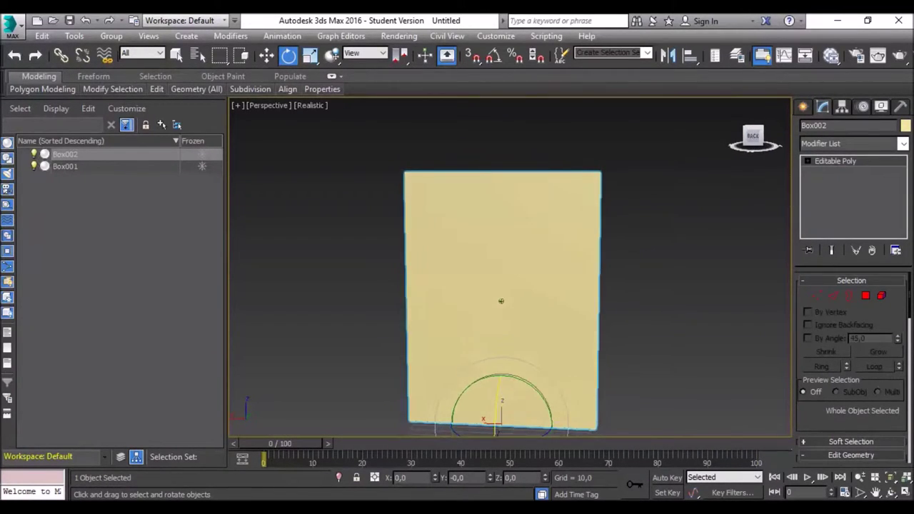
click(882, 296)
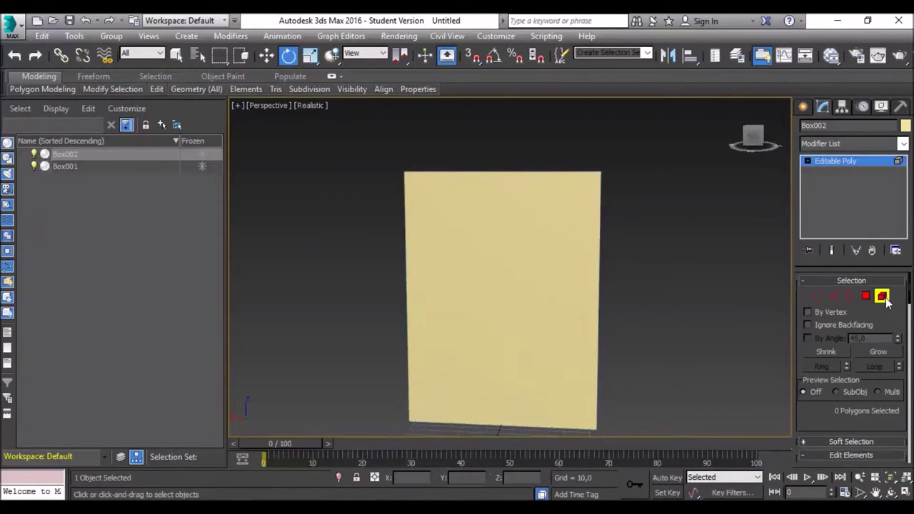
Select the panel element and tessellate it three times into a 16x16 grid.
click(494, 264)
mouse_move(753, 139)
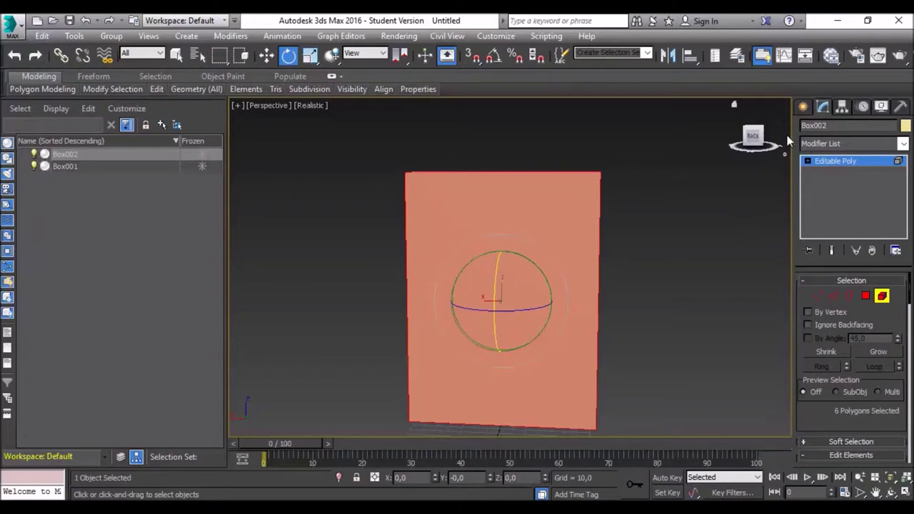
scroll(870, 341, down, 2)
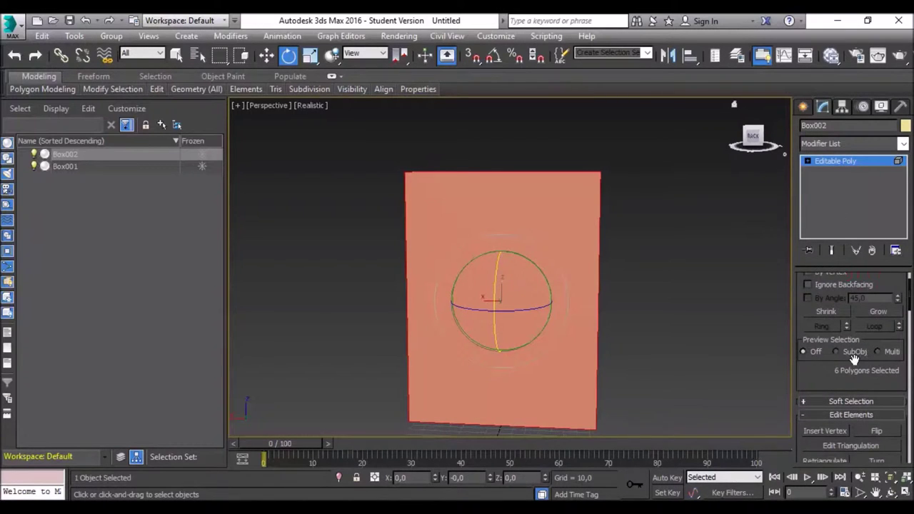
scroll(854, 359, down, 2)
scroll(856, 361, down, 2)
scroll(857, 363, down, 2)
scroll(860, 368, down, 2)
scroll(859, 366, down, 2)
scroll(859, 366, down, 2)
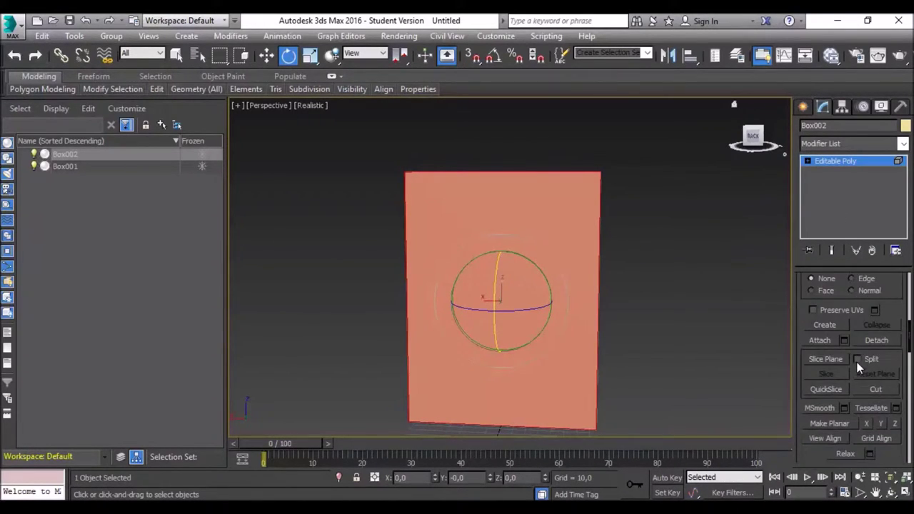
click(895, 409)
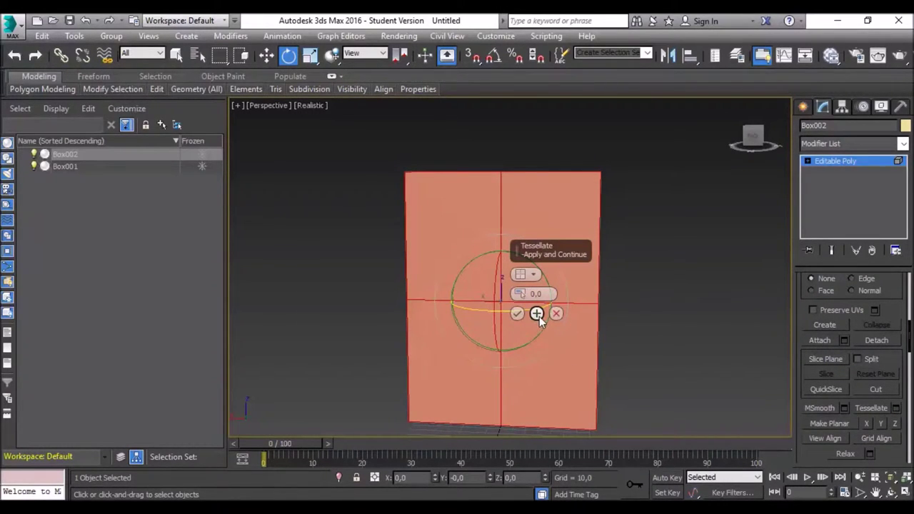
click(537, 314)
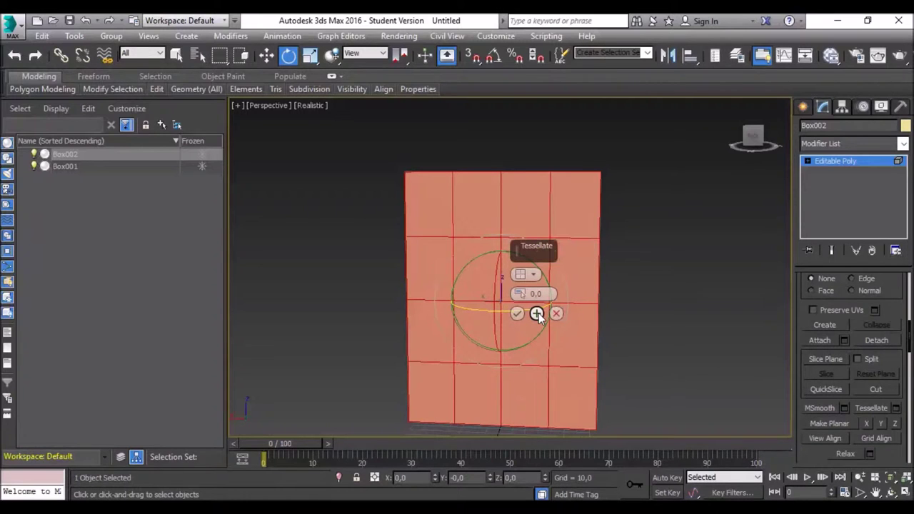
click(537, 314)
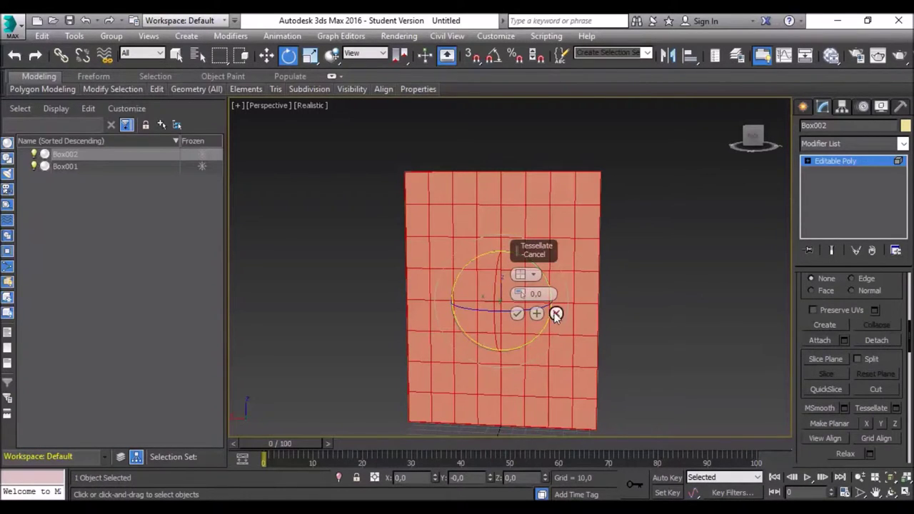
click(537, 314)
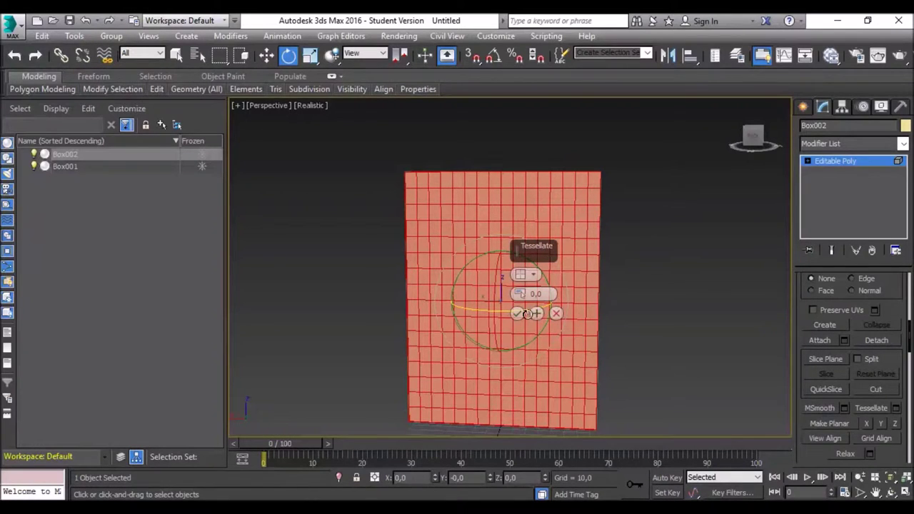
click(517, 315)
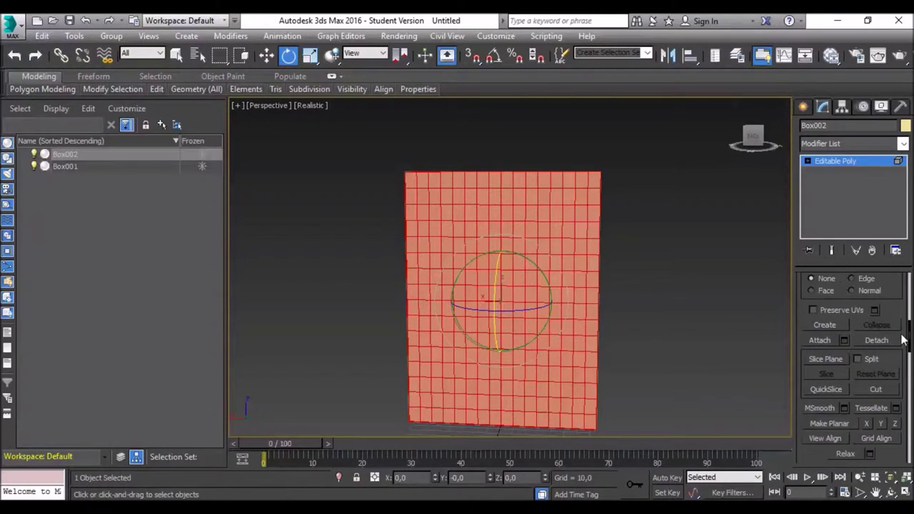
Switch the door panel to Polygon sub-object level.
scroll(912, 342, up, 3)
scroll(912, 341, up, 3)
scroll(912, 342, up, 3)
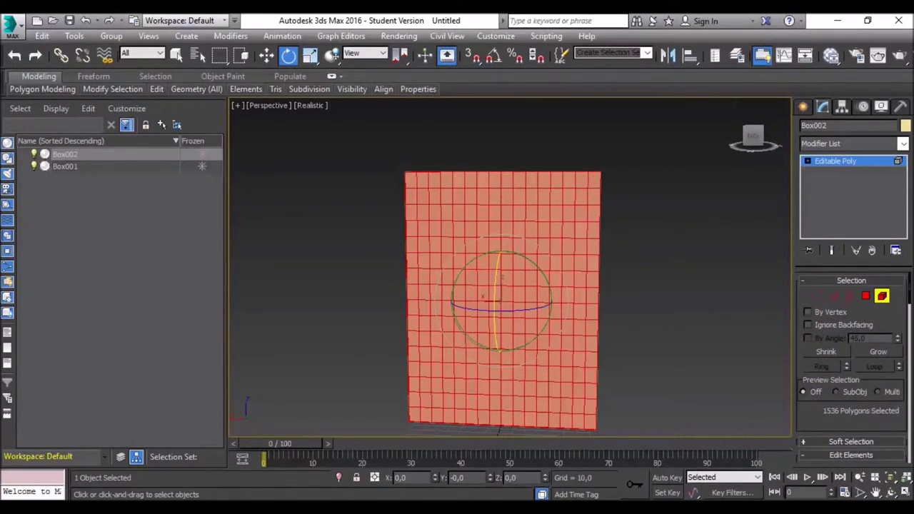
click(866, 296)
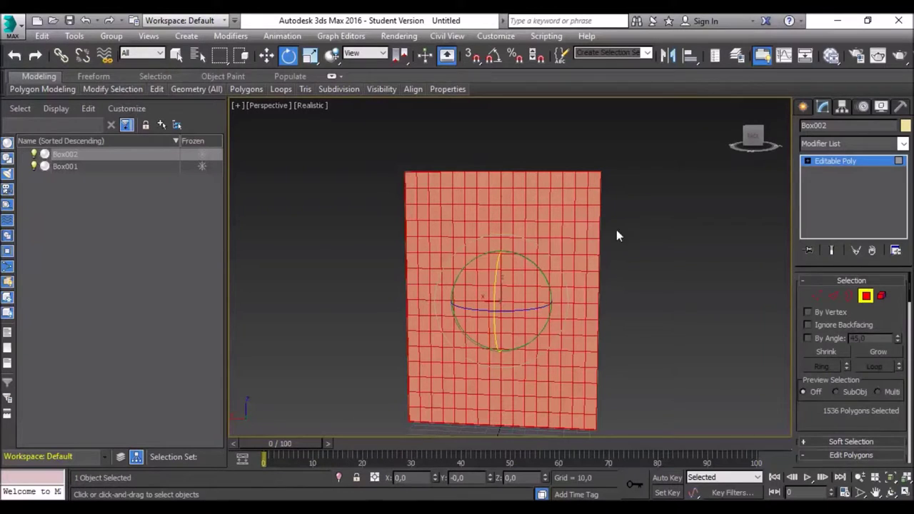
Clear the selection, view the panel from the front and activate the Move tool.
mouse_move(754, 136)
mouse_down()
mouse_move(735, 137)
mouse_move(752, 137)
mouse_up()
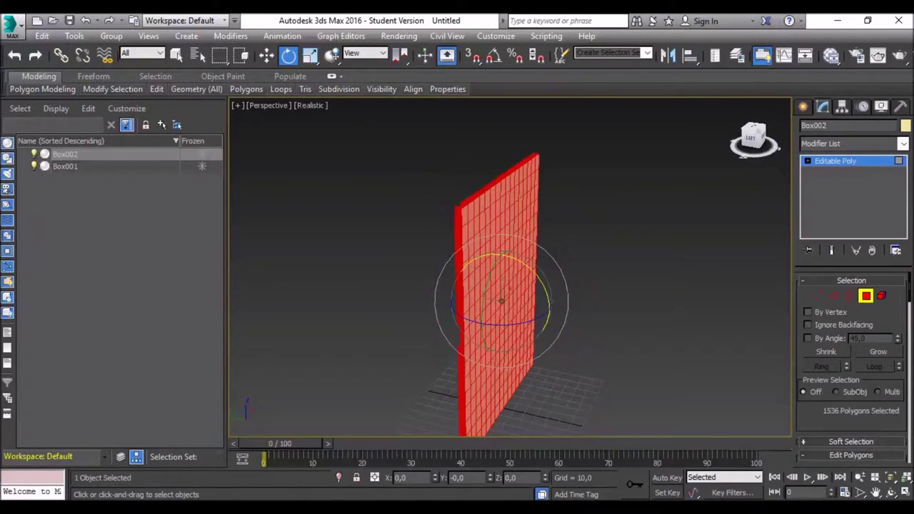
click(591, 203)
click(759, 139)
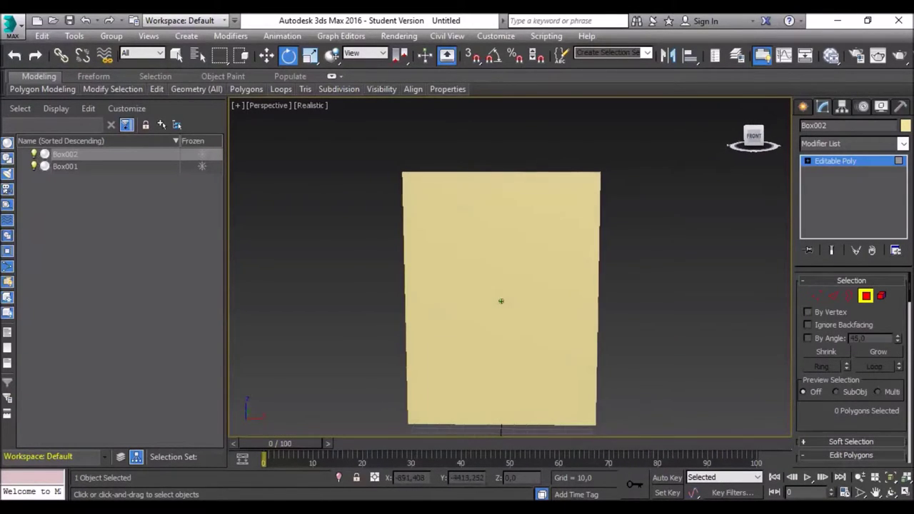
click(425, 197)
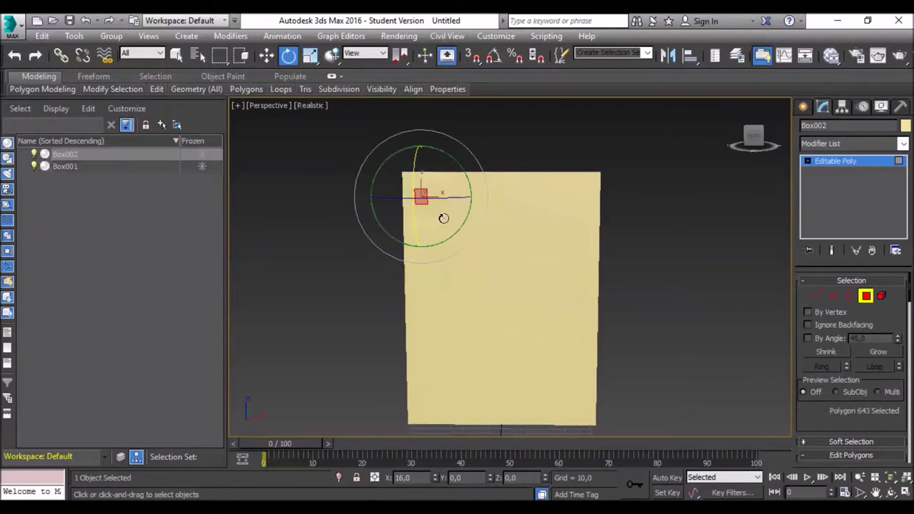
drag(443, 212, 443, 204)
click(343, 143)
click(266, 56)
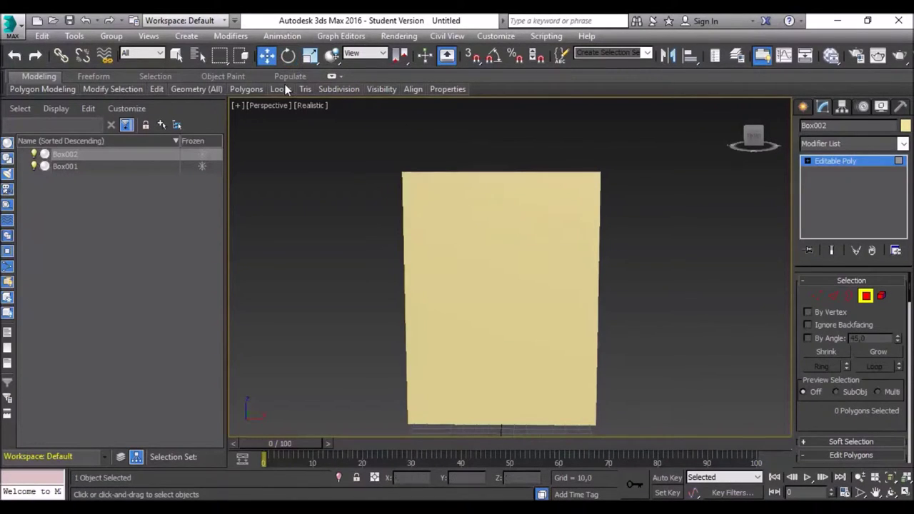
Select the frame polygons down the left side and along the bottom edge.
click(428, 197)
ctrl+click(440, 213)
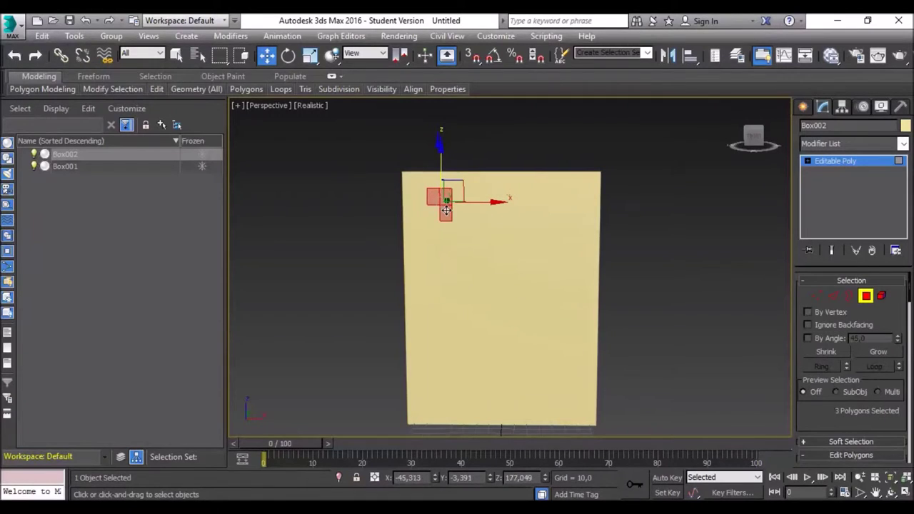
ctrl+click(432, 229)
ctrl+click(444, 229)
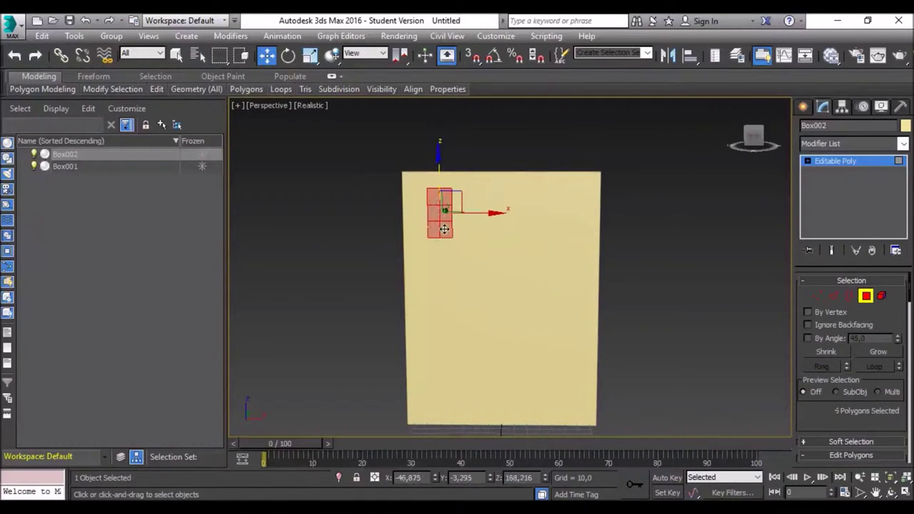
ctrl+click(446, 246)
ctrl+click(433, 248)
ctrl+click(446, 261)
ctrl+click(434, 263)
ctrl+click(433, 278)
ctrl+click(446, 280)
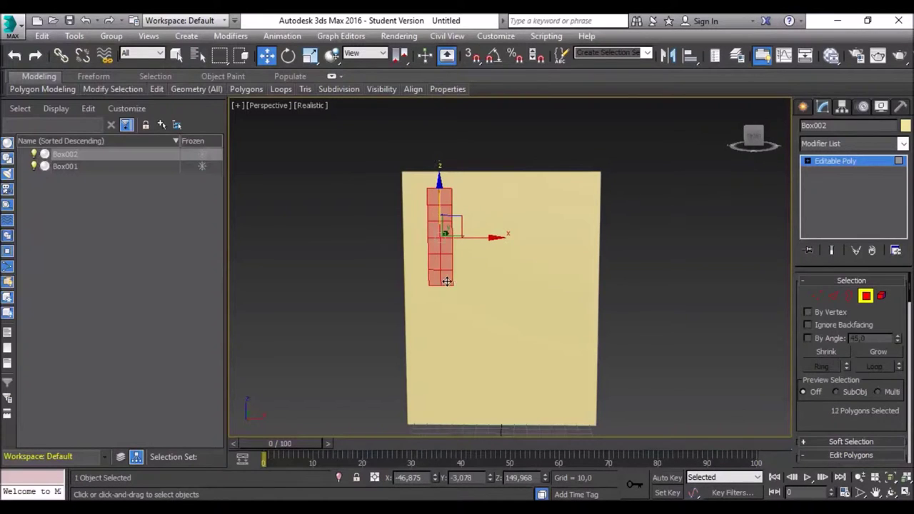
ctrl+click(447, 293)
ctrl+click(435, 295)
ctrl+click(437, 311)
ctrl+click(447, 310)
ctrl+click(450, 324)
ctrl+click(438, 330)
ctrl+click(436, 343)
ctrl+click(447, 343)
ctrl+click(436, 358)
ctrl+click(448, 357)
ctrl+click(447, 371)
ctrl+click(439, 377)
ctrl+click(438, 386)
ctrl+click(451, 389)
ctrl+click(460, 386)
ctrl+click(463, 372)
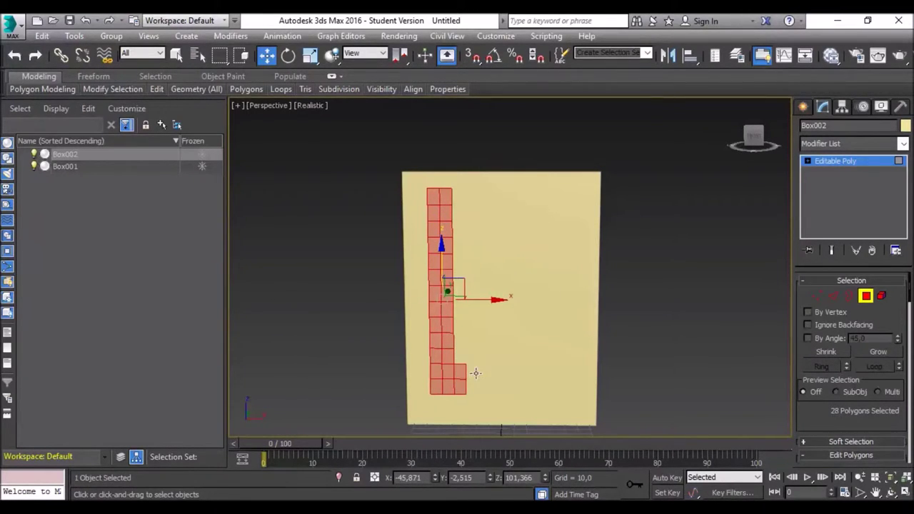
ctrl+click(473, 373)
ctrl+click(472, 386)
ctrl+click(484, 372)
ctrl+click(496, 371)
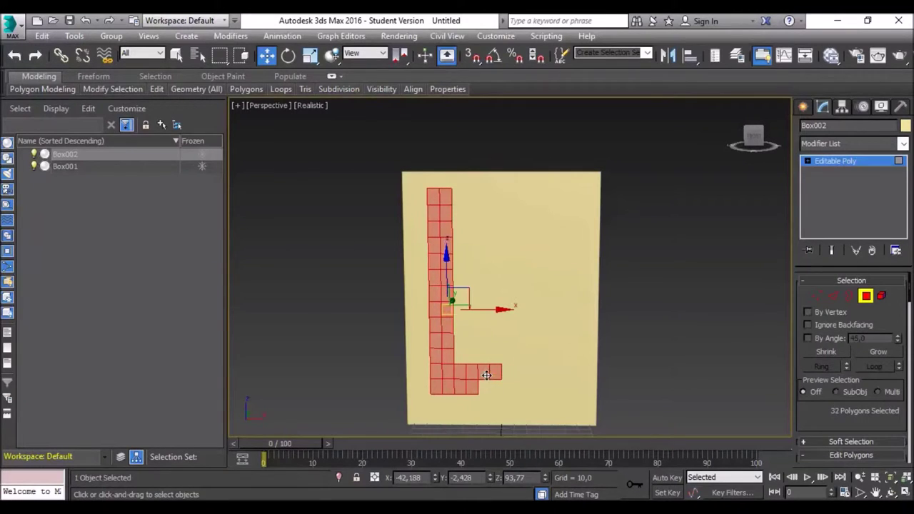
ctrl+click(484, 387)
ctrl+click(496, 386)
ctrl+click(508, 372)
ctrl+click(508, 386)
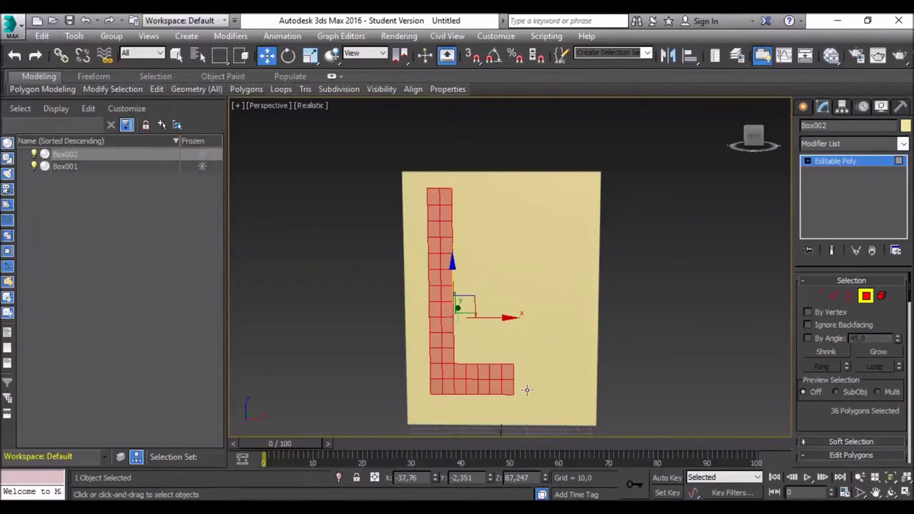
ctrl+click(530, 387)
ctrl+click(519, 372)
ctrl+click(519, 387)
ctrl+click(531, 372)
ctrl+click(544, 386)
ctrl+click(543, 371)
ctrl+click(556, 371)
ctrl+click(556, 387)
ctrl+click(569, 373)
ctrl+click(569, 389)
Add the polygons up the right side and across the top to close the frame ring.
ctrl+click(568, 357)
ctrl+click(555, 358)
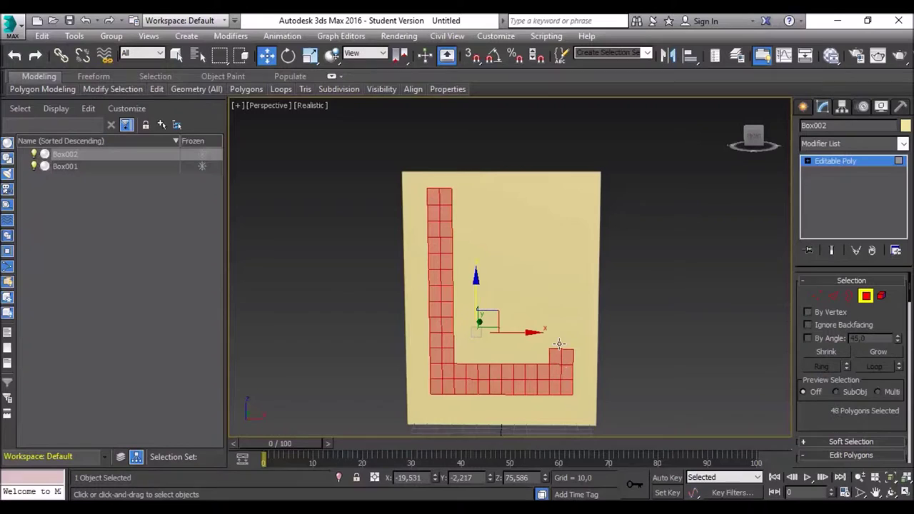
ctrl+click(555, 343)
ctrl+click(568, 344)
ctrl+click(568, 331)
ctrl+click(556, 331)
ctrl+click(555, 311)
ctrl+click(568, 311)
ctrl+click(568, 294)
ctrl+click(556, 294)
ctrl+click(557, 278)
ctrl+click(568, 278)
ctrl+click(567, 261)
ctrl+click(555, 262)
ctrl+click(555, 246)
ctrl+click(568, 244)
ctrl+click(570, 230)
ctrl+click(556, 229)
ctrl+click(557, 214)
ctrl+click(569, 213)
ctrl+click(568, 197)
ctrl+click(556, 197)
ctrl+click(544, 198)
ctrl+click(544, 214)
ctrl+click(531, 195)
ctrl+click(532, 212)
ctrl+click(519, 195)
ctrl+click(520, 213)
ctrl+click(506, 197)
ctrl+click(506, 214)
ctrl+click(495, 196)
ctrl+click(495, 213)
ctrl+click(483, 197)
ctrl+click(484, 212)
ctrl+click(470, 198)
ctrl+click(471, 212)
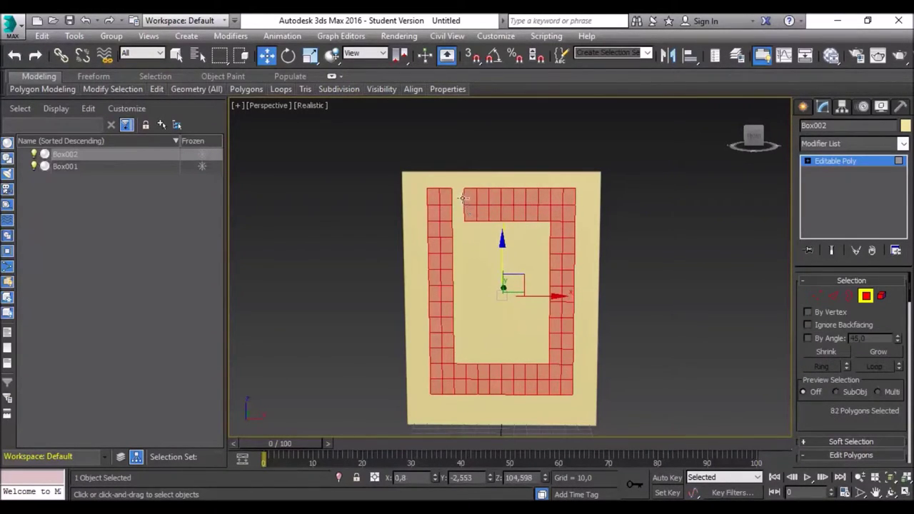
ctrl+click(459, 197)
ctrl+click(457, 210)
mouse_move(754, 137)
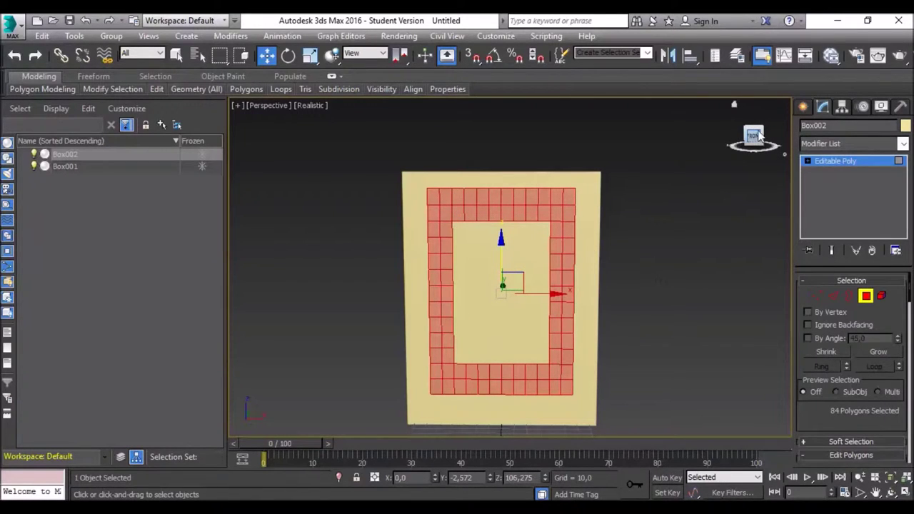
Move the selected frame polygons along Y to recess them into the door panel.
mouse_move(756, 136)
mouse_down()
mouse_move(739, 136)
mouse_move(764, 137)
mouse_up()
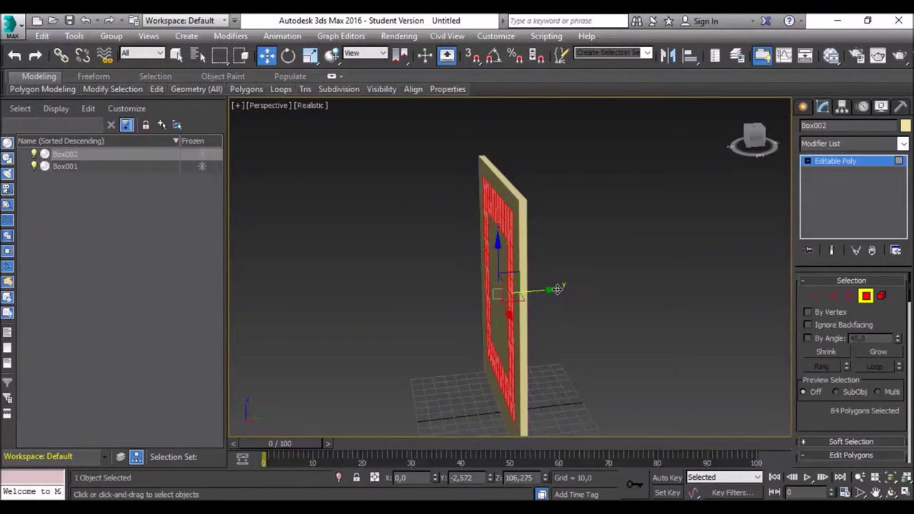
drag(557, 289, 560, 288)
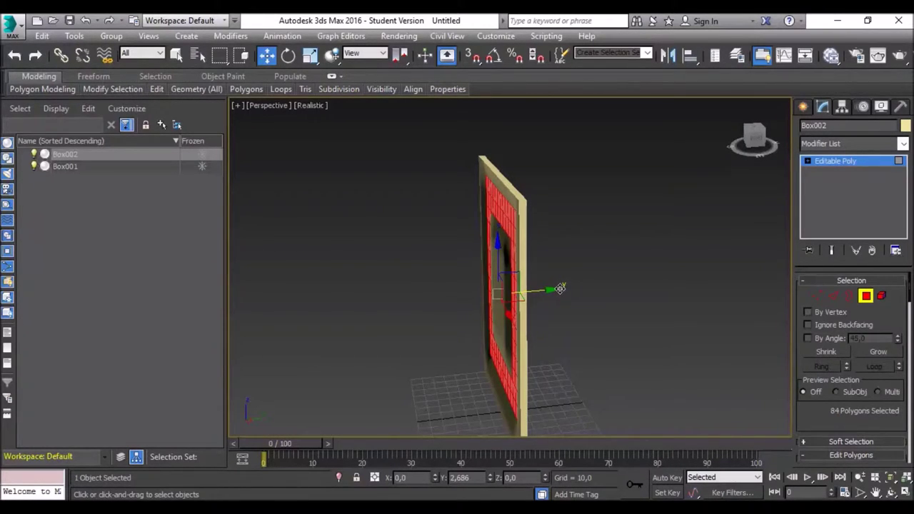
click(750, 139)
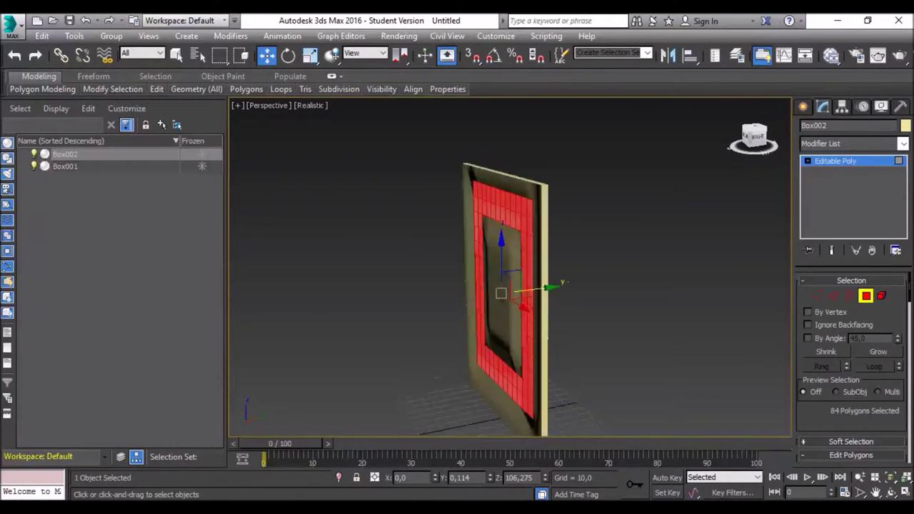
drag(750, 136, 771, 135)
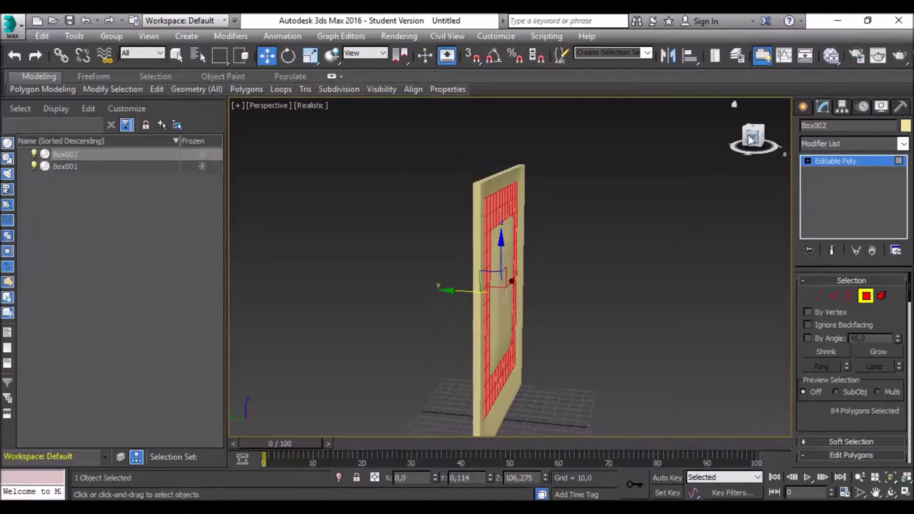
scroll(539, 191, up, 4)
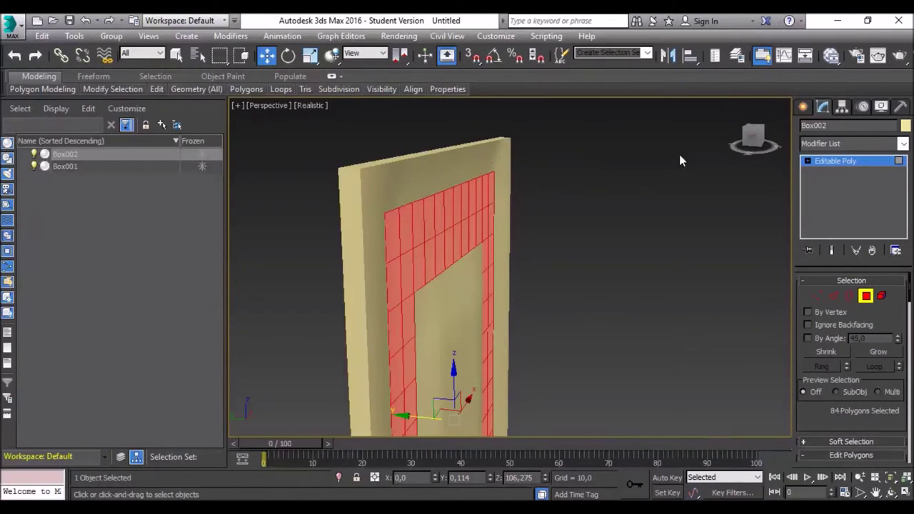
mouse_move(754, 137)
mouse_down()
mouse_move(740, 140)
mouse_move(753, 139)
mouse_up()
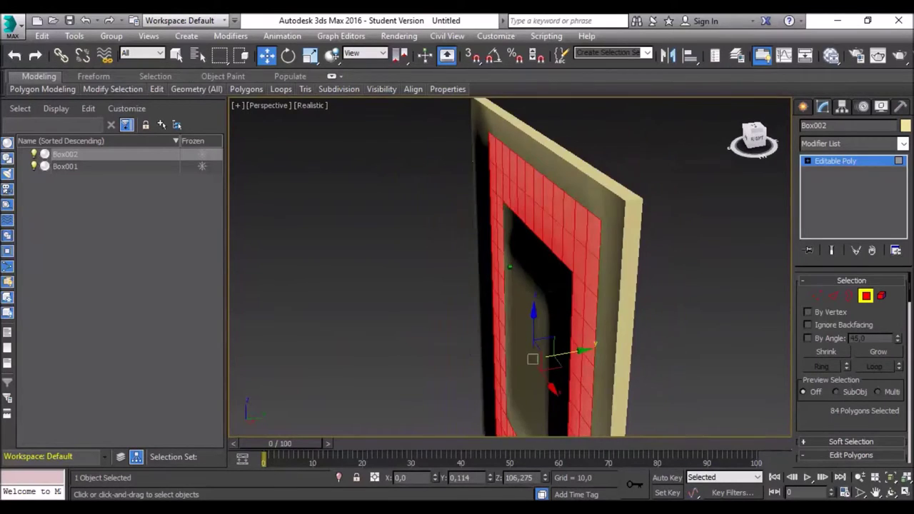
drag(754, 137, 752, 138)
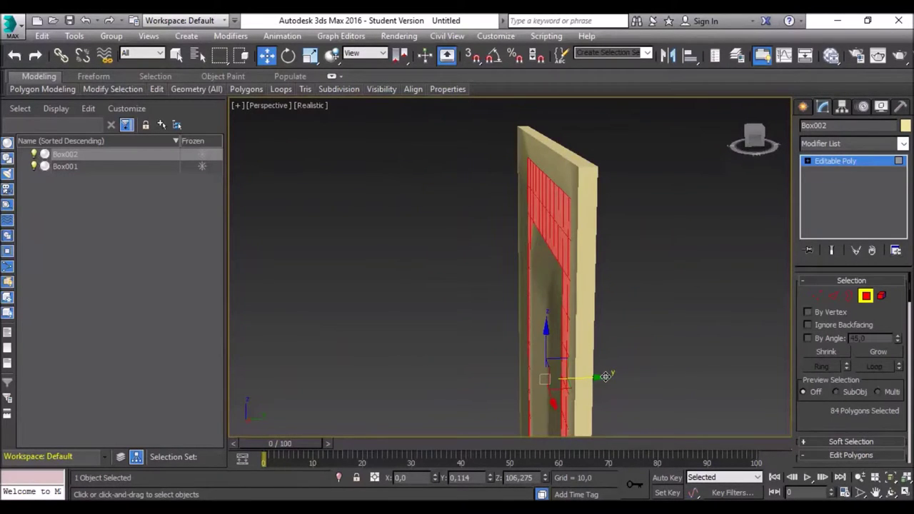
drag(605, 376, 624, 368)
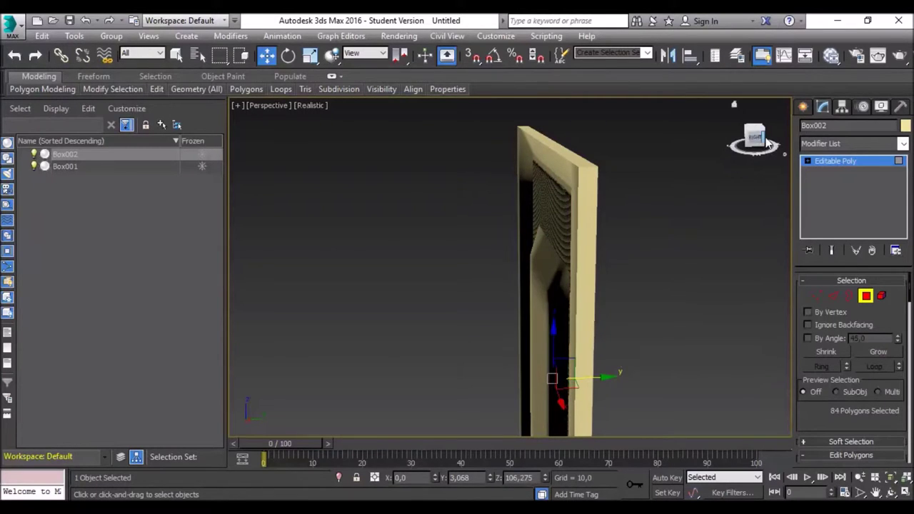
Nudge the frame recess slightly back and check it edge-on and from behind.
drag(759, 141, 722, 150)
alt+middle_drag(509, 268, 509, 267)
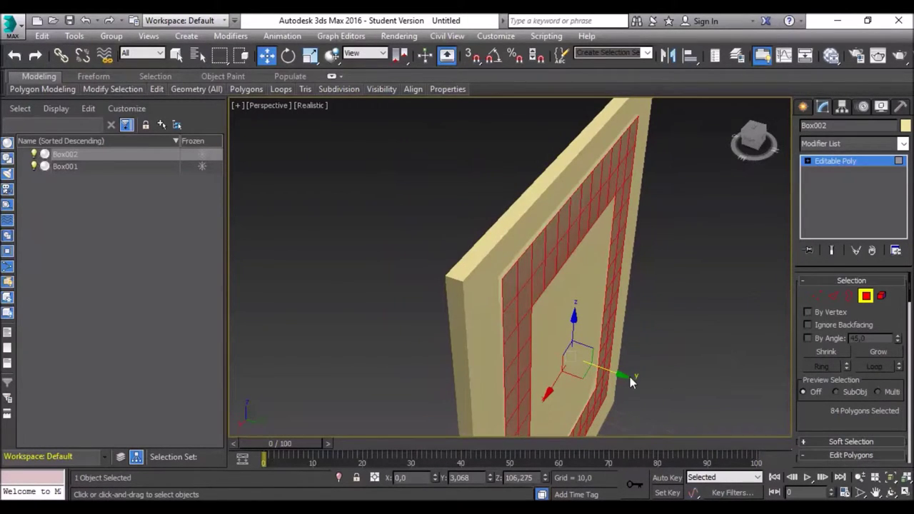
drag(625, 376, 633, 382)
drag(761, 140, 753, 140)
alt+middle_drag(509, 267, 509, 267)
scroll(657, 273, down, 4)
mouse_move(754, 137)
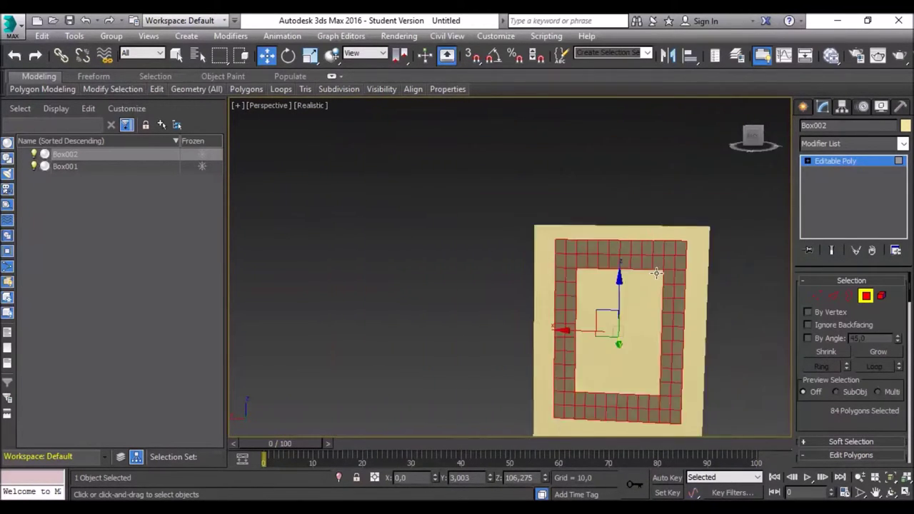
drag(763, 134, 754, 136)
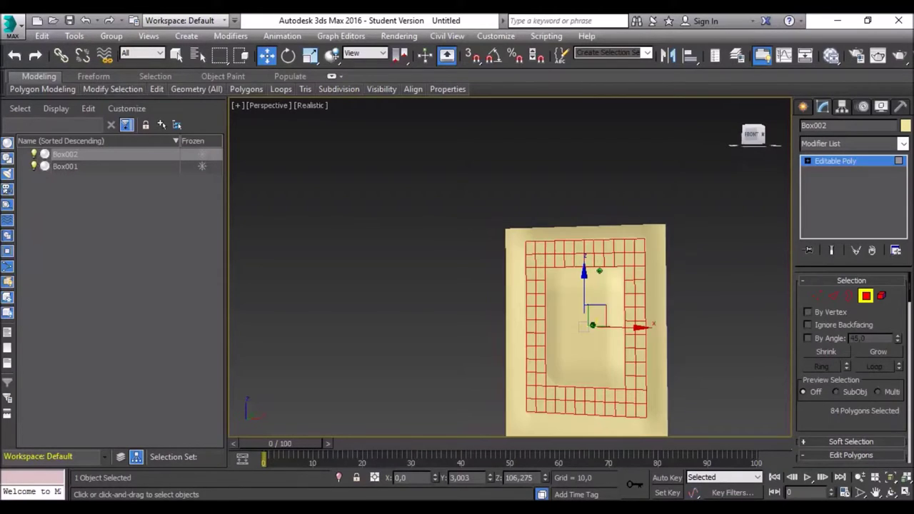
Deselect the frame polygons and orbit back to a front view of the door.
click(653, 179)
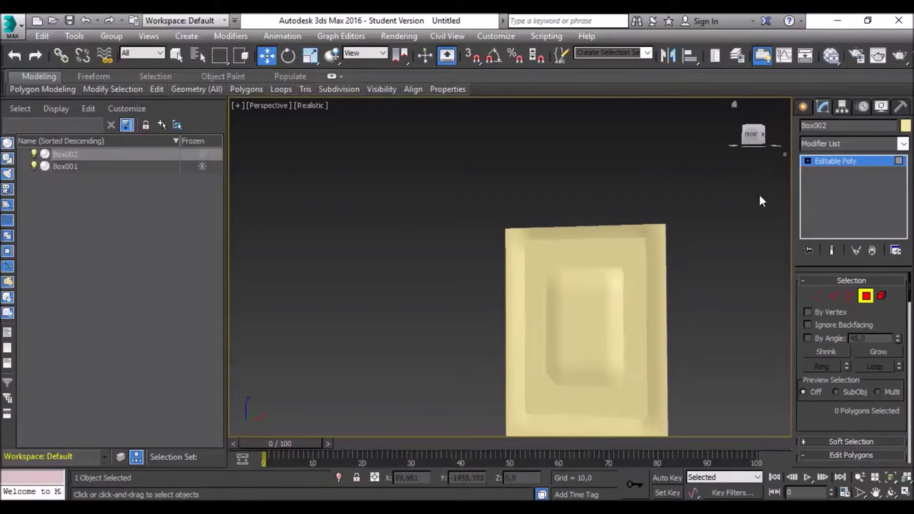
alt+middle_drag(765, 322, 752, 355)
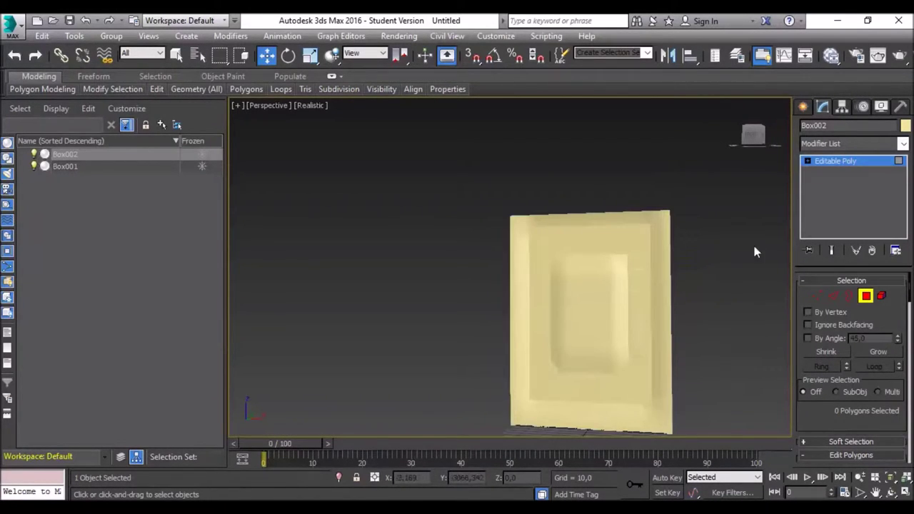
mouse_move(603, 256)
alt+middle_down()
mouse_move(643, 261)
mouse_move(604, 256)
alt+middle_up()
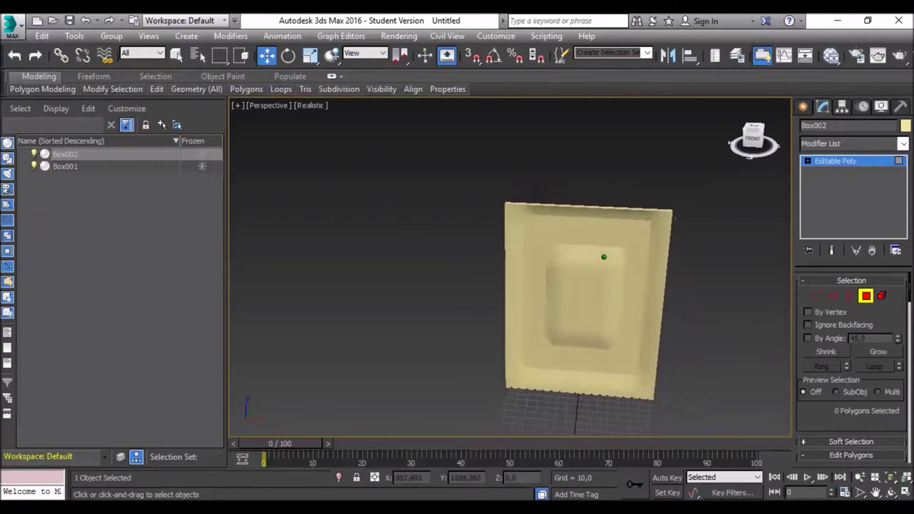
alt+middle_drag(604, 256, 759, 250)
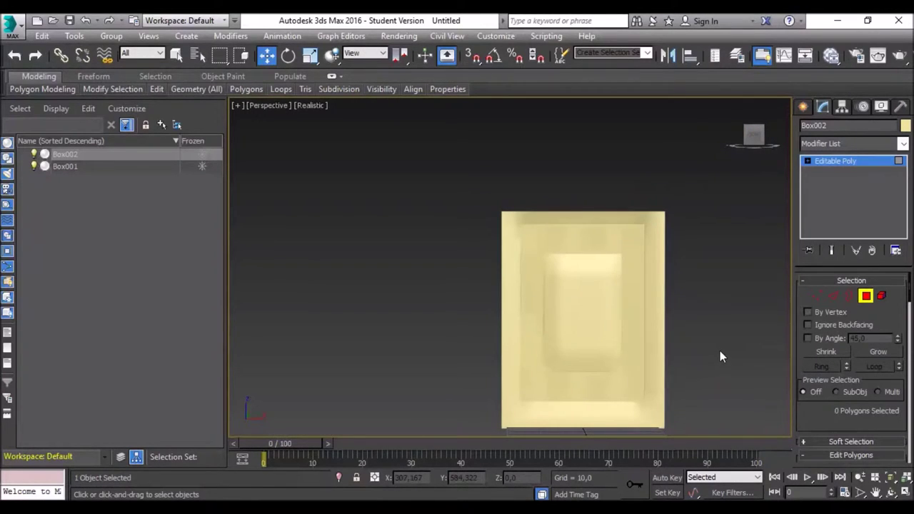
scroll(718, 348, up, 2)
scroll(692, 289, down, 2)
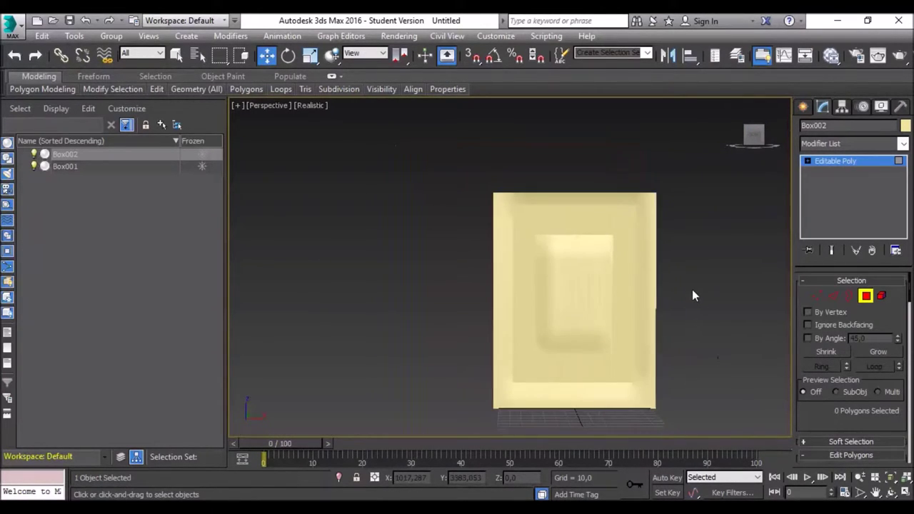
scroll(695, 299, up, 2)
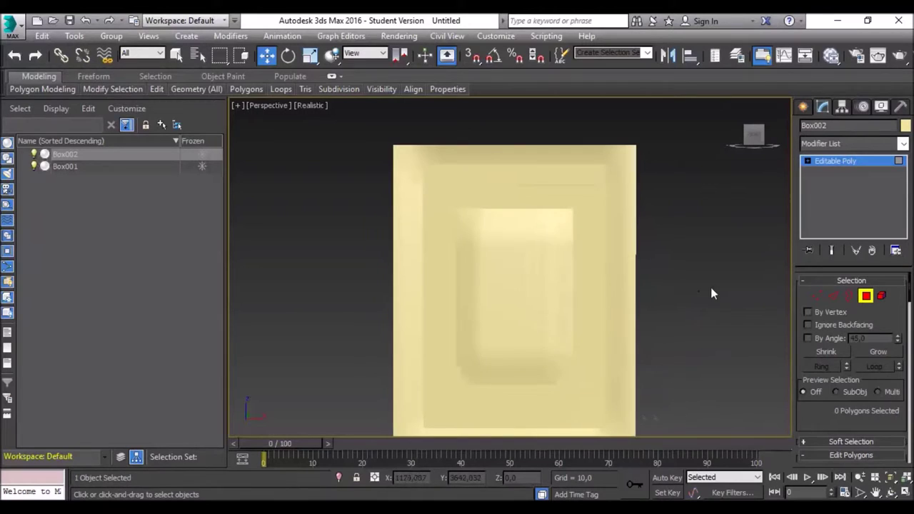
Create a cylinder via Keyboard Entry at Z 0 with radius 5 and height 5.
click(807, 107)
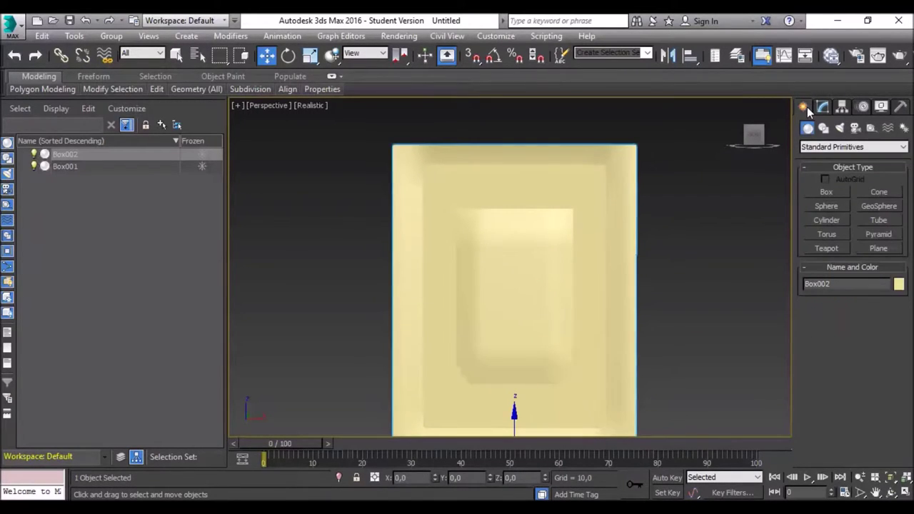
click(829, 221)
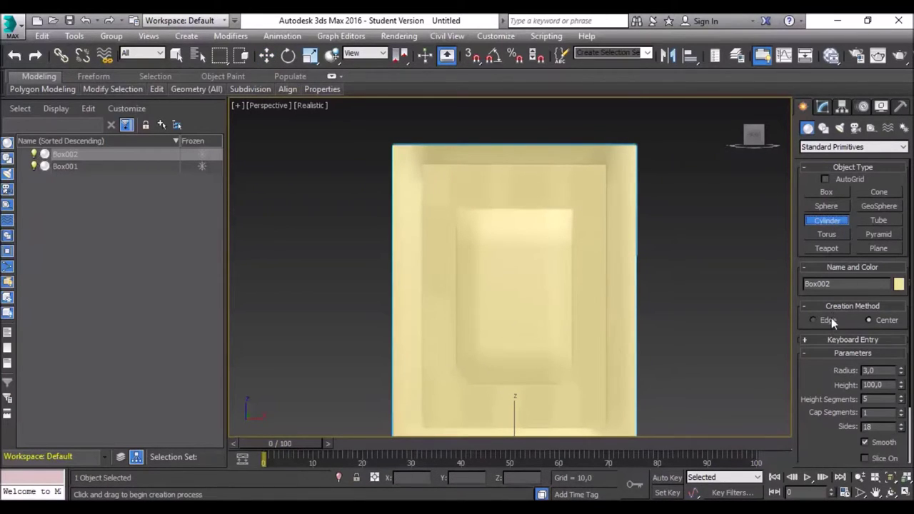
click(829, 341)
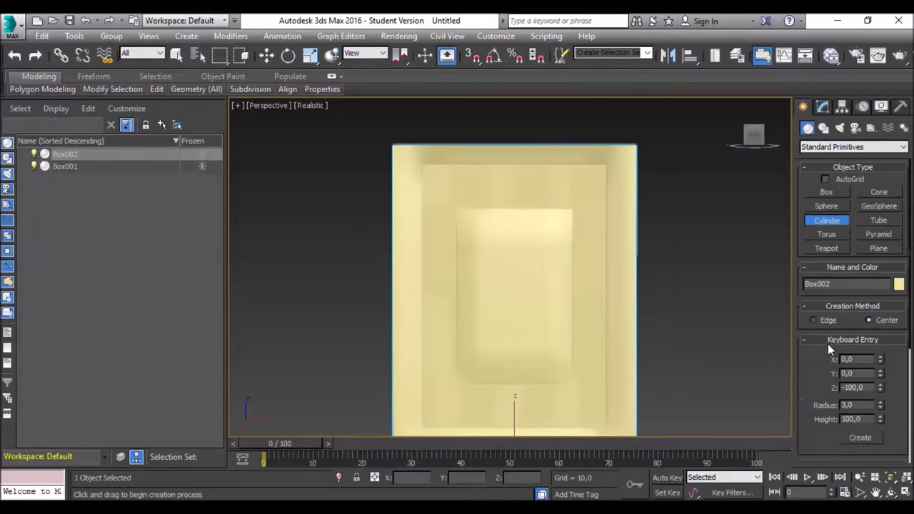
drag(868, 387, 838, 386)
key(BackSpace)
text(0)
text(5)
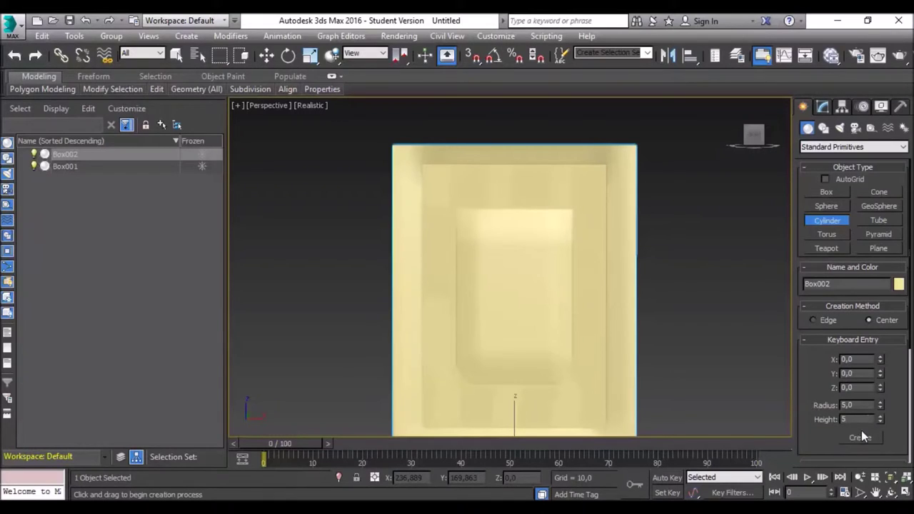
click(861, 438)
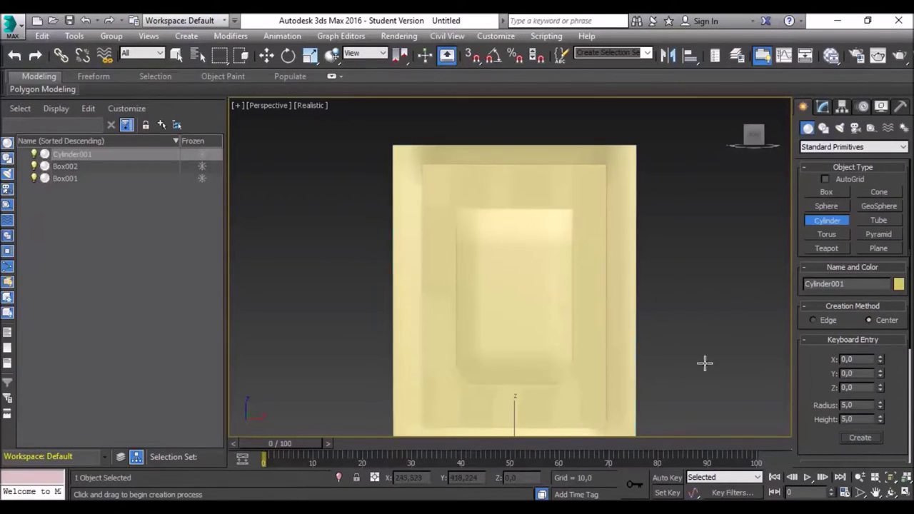
Set Cylinder001 to Z 100 and slide it right to about X 68.3 at the door's edge.
scroll(702, 331, down, 1)
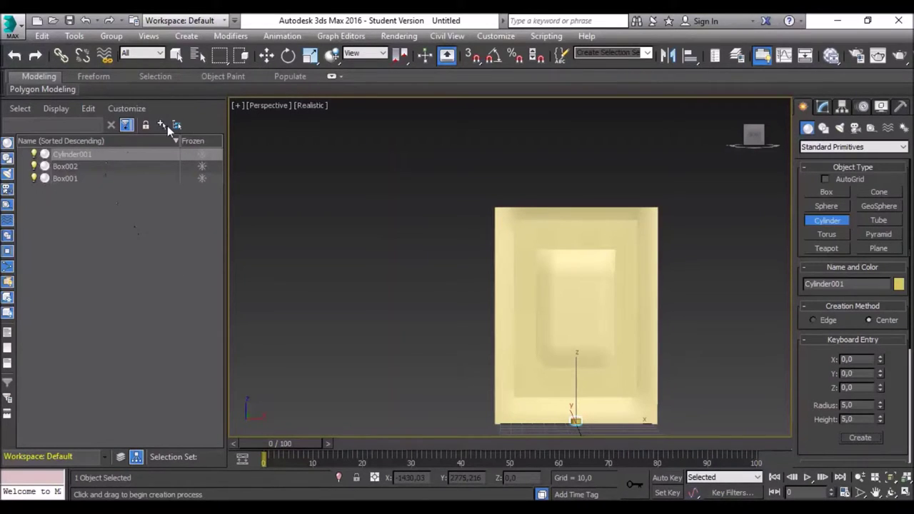
click(267, 58)
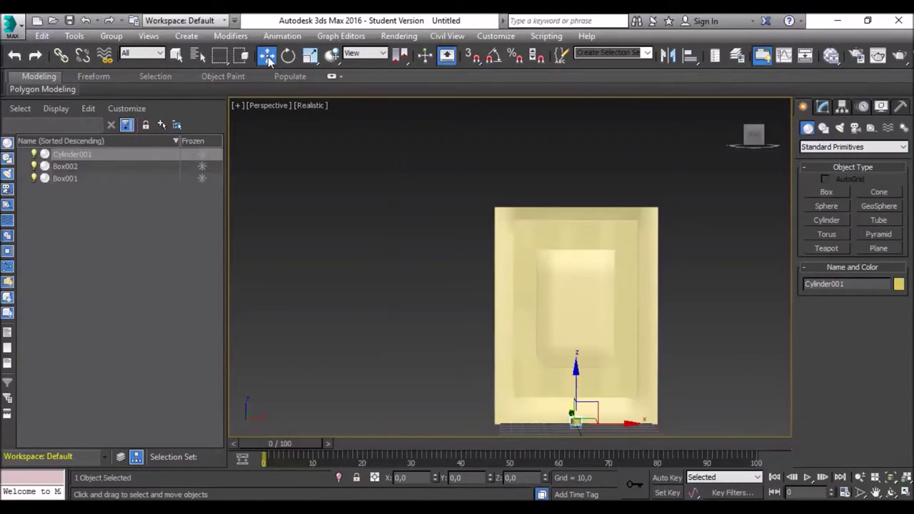
mouse_move(575, 376)
mouse_down()
mouse_move(568, 358)
mouse_move(582, 280)
mouse_up()
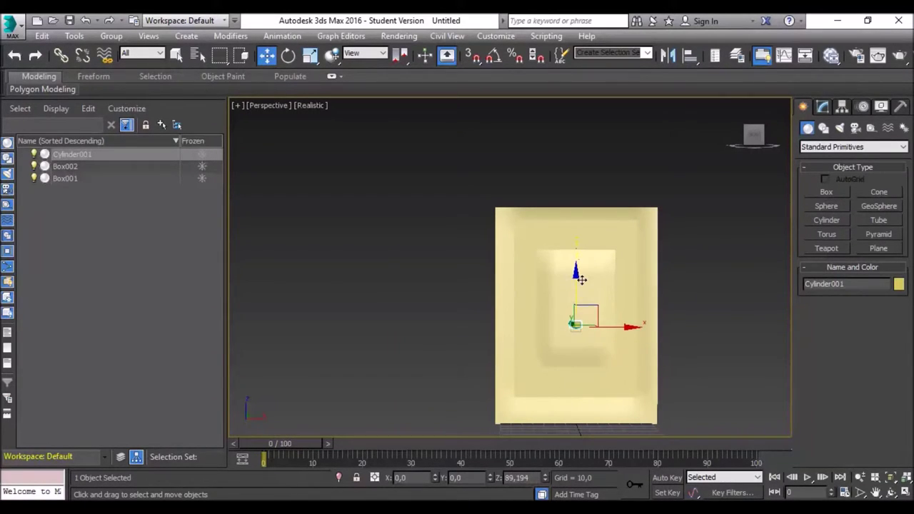
mouse_move(579, 280)
mouse_down()
mouse_move(593, 332)
mouse_move(593, 393)
mouse_move(570, 250)
mouse_move(575, 192)
mouse_move(597, 166)
mouse_move(569, 370)
mouse_up()
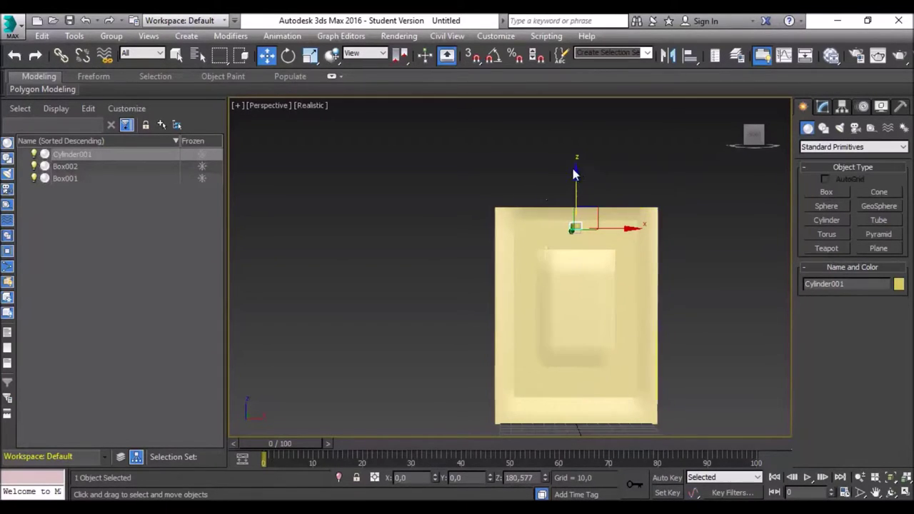
mouse_move(577, 175)
mouse_down()
mouse_move(578, 188)
mouse_move(577, 176)
mouse_up()
drag(536, 477, 485, 470)
text(100)
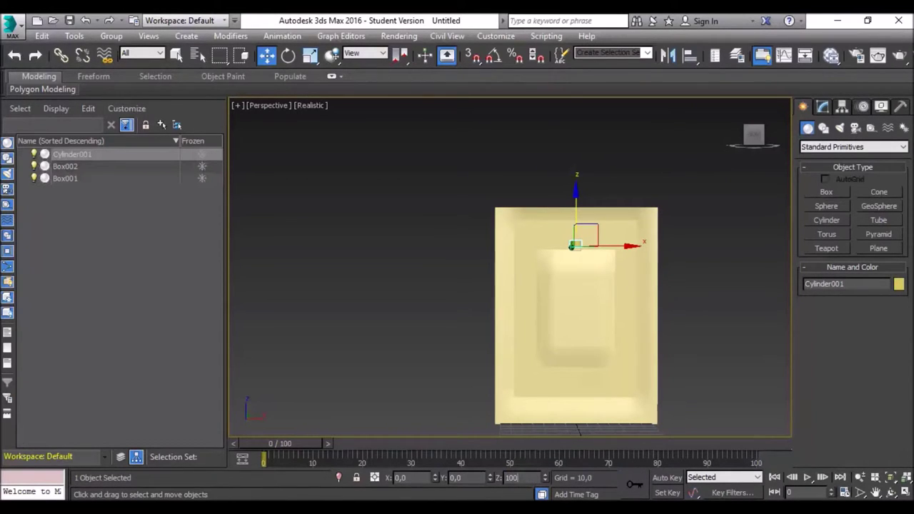
key(Return)
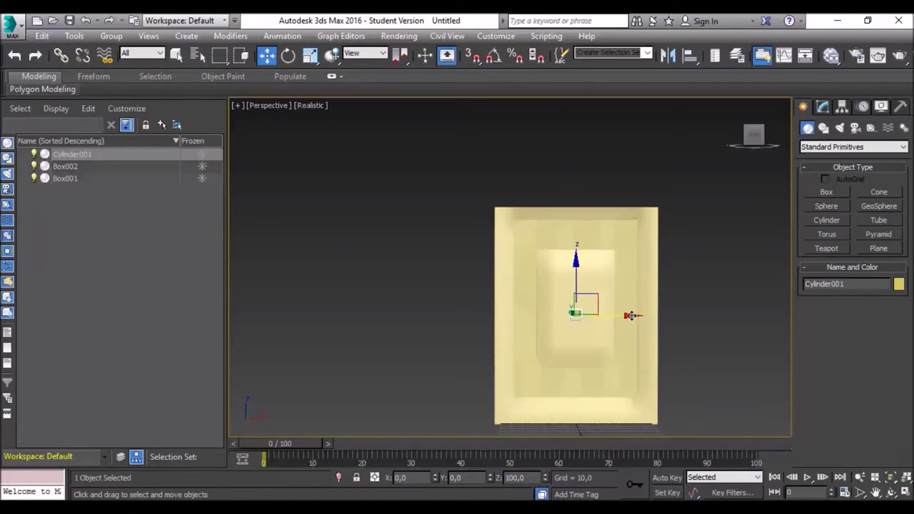
drag(634, 315, 706, 307)
scroll(670, 337, up, 2)
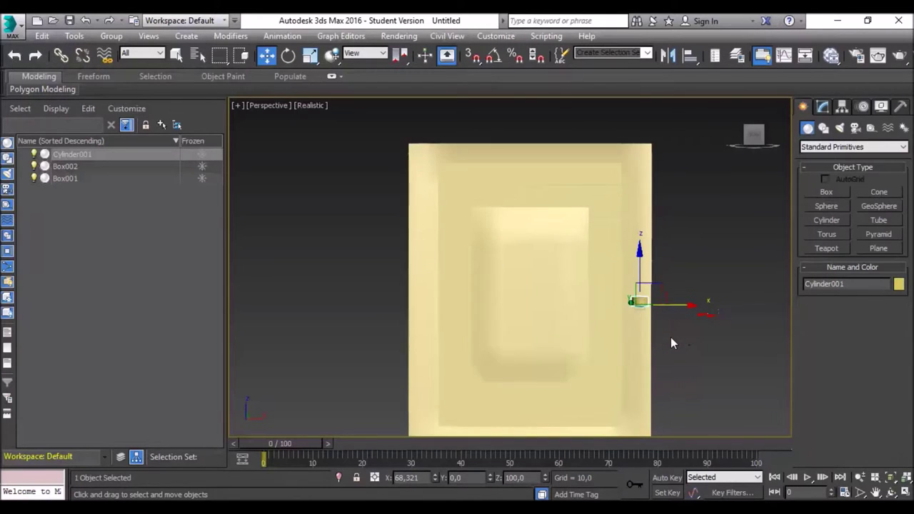
Orbit to an angled view of the door edge and nudge the cylinder slightly along Y.
scroll(670, 337, up, 2)
scroll(669, 295, up, 2)
scroll(671, 284, up, 2)
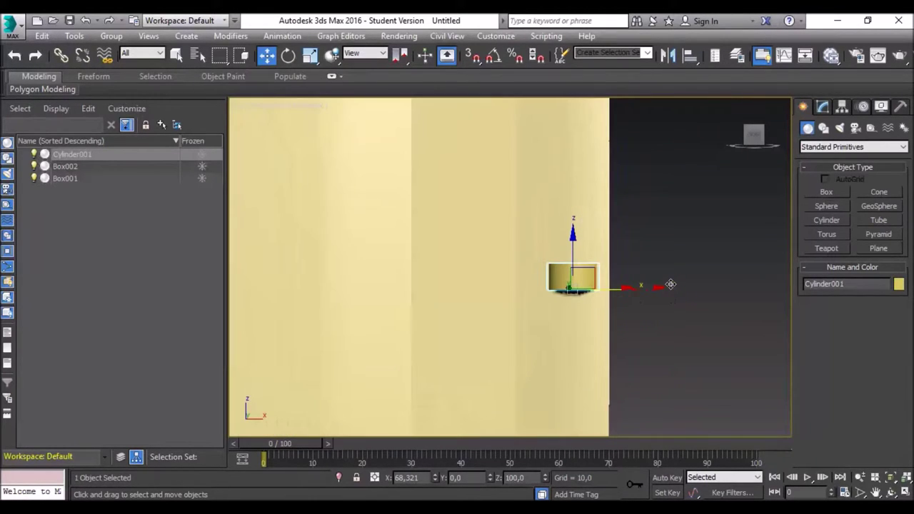
mouse_move(688, 275)
alt+middle_down()
mouse_move(631, 286)
mouse_move(587, 313)
alt+middle_up()
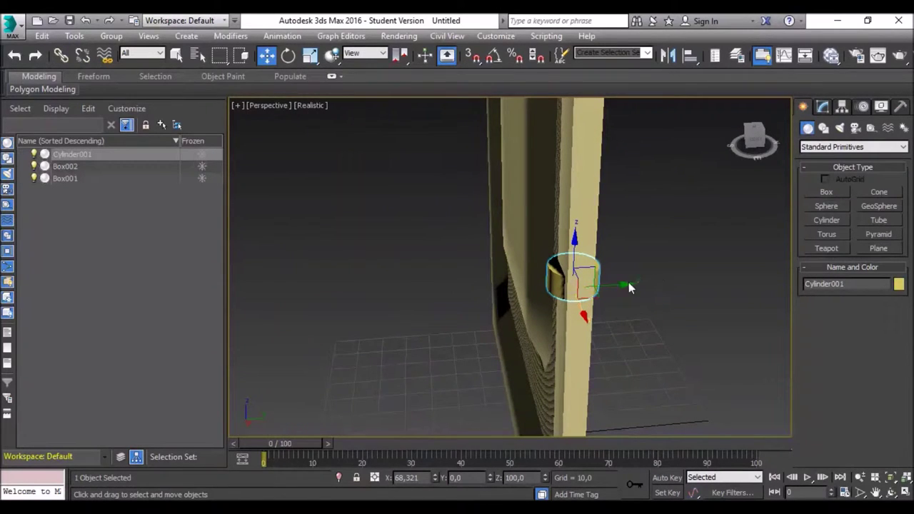
drag(628, 287, 602, 293)
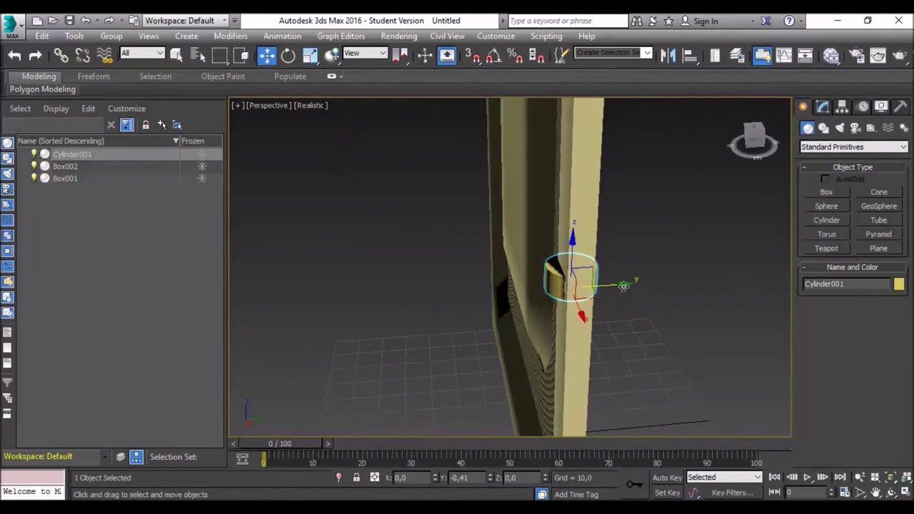
Rotate the cylinder 90° about X so it faces outward from the door.
click(293, 58)
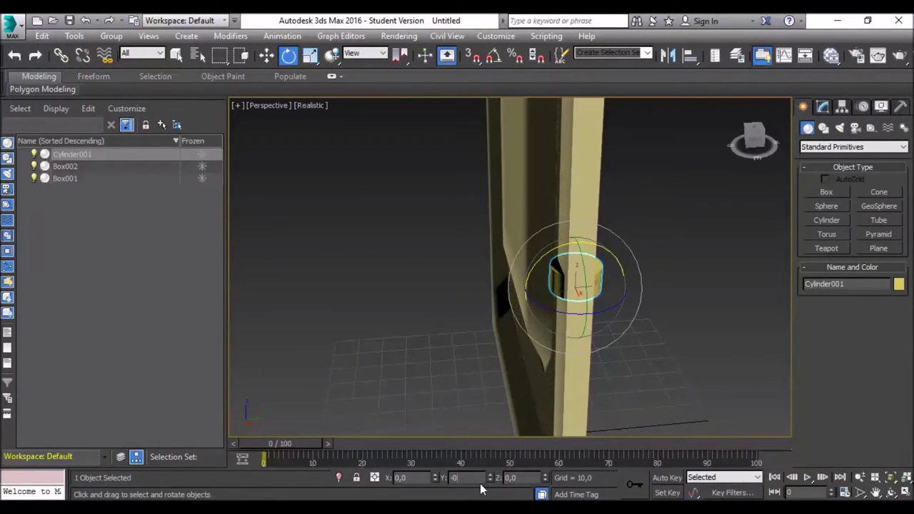
text(90)
key(Return)
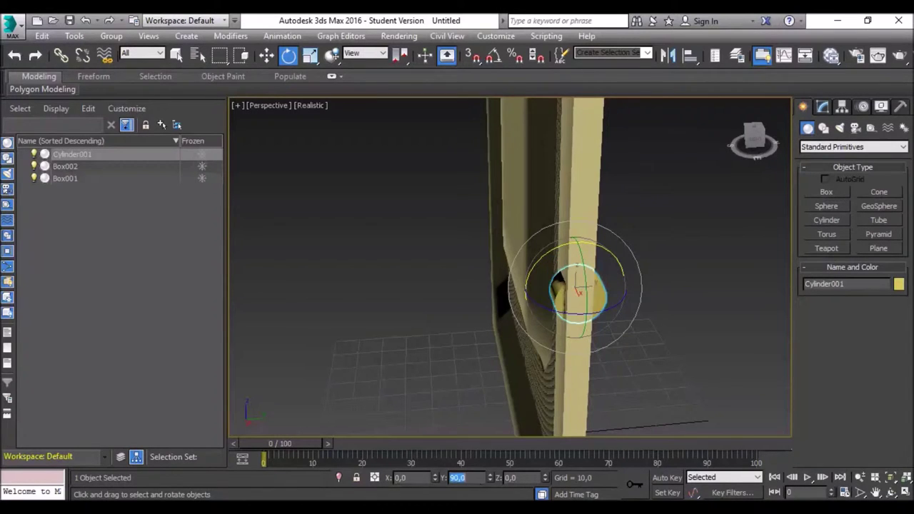
key(BackSpace)
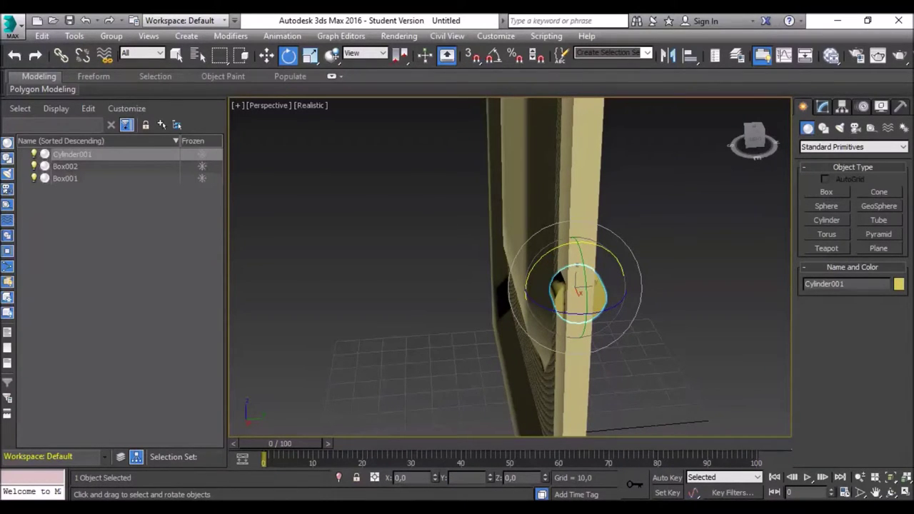
text(0)
key(Return)
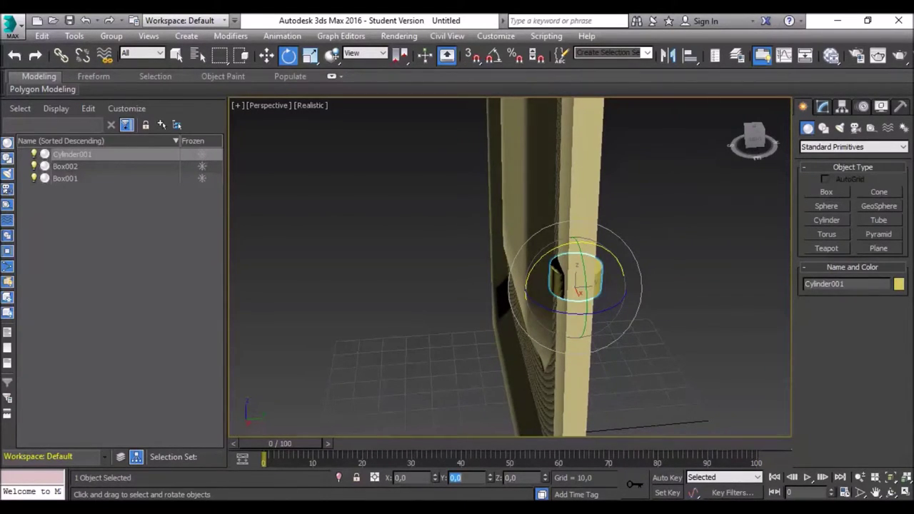
click(408, 477)
key(BackSpace)
key(Return)
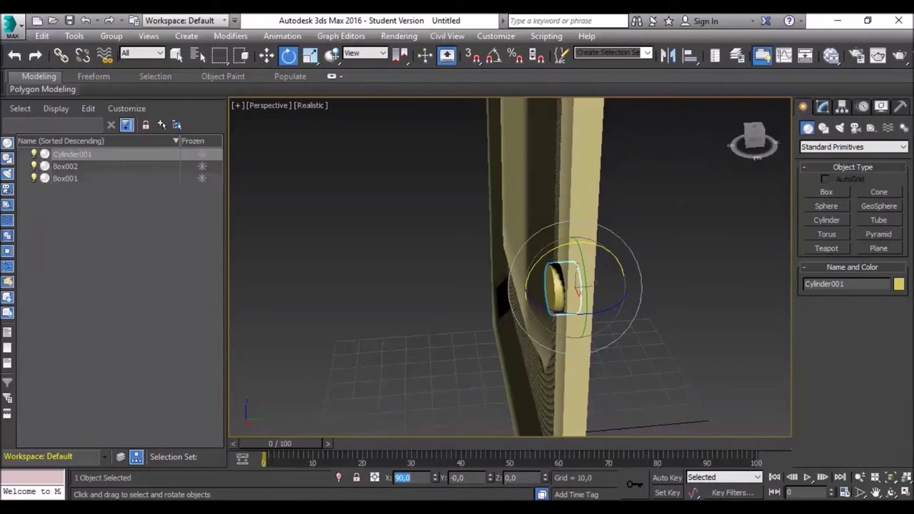
Slide the cylinder along Y to about -2.305 against the door face and check it from several angles.
click(265, 55)
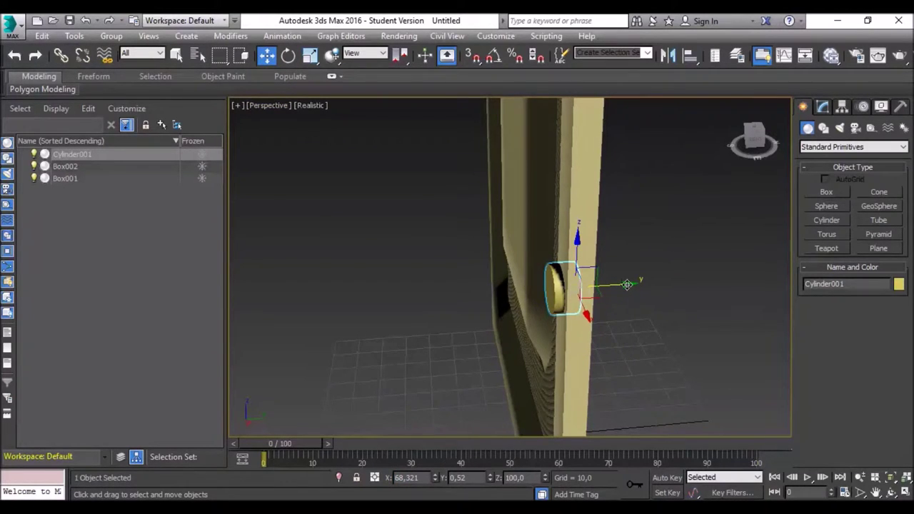
drag(625, 284, 613, 286)
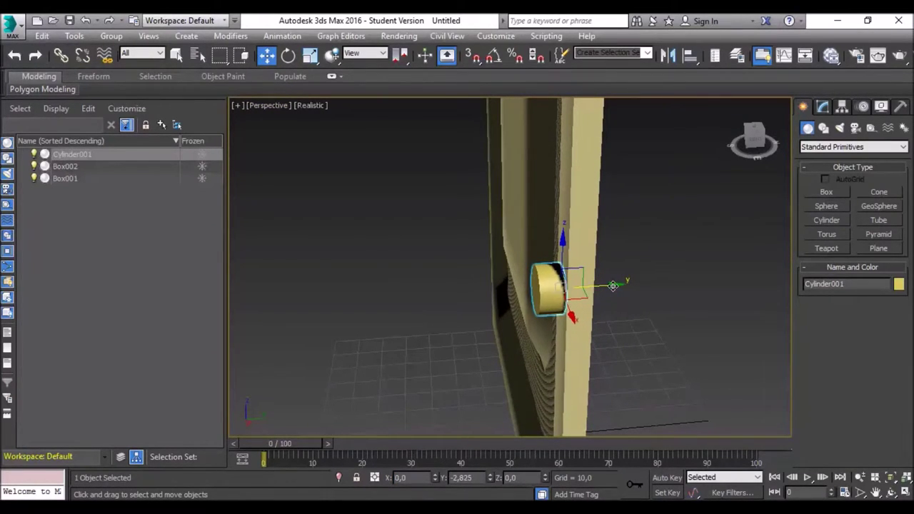
drag(750, 139, 665, 171)
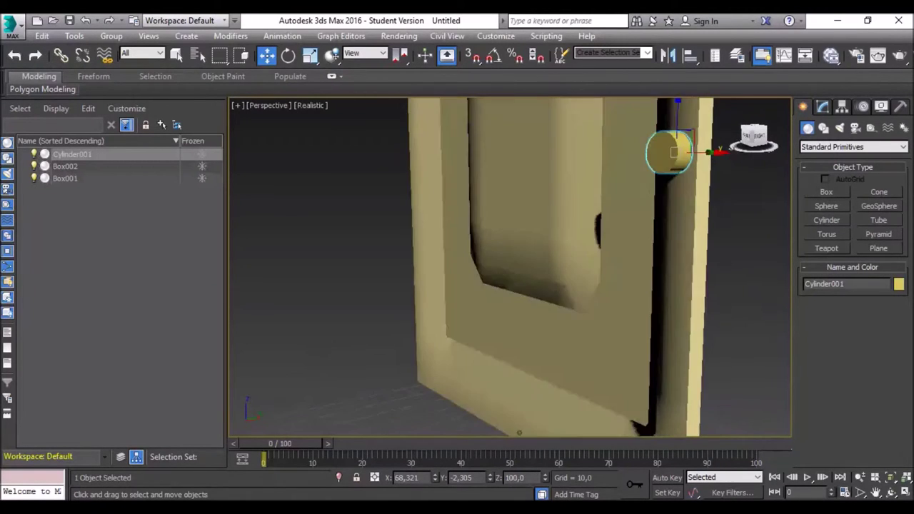
drag(751, 160, 643, 172)
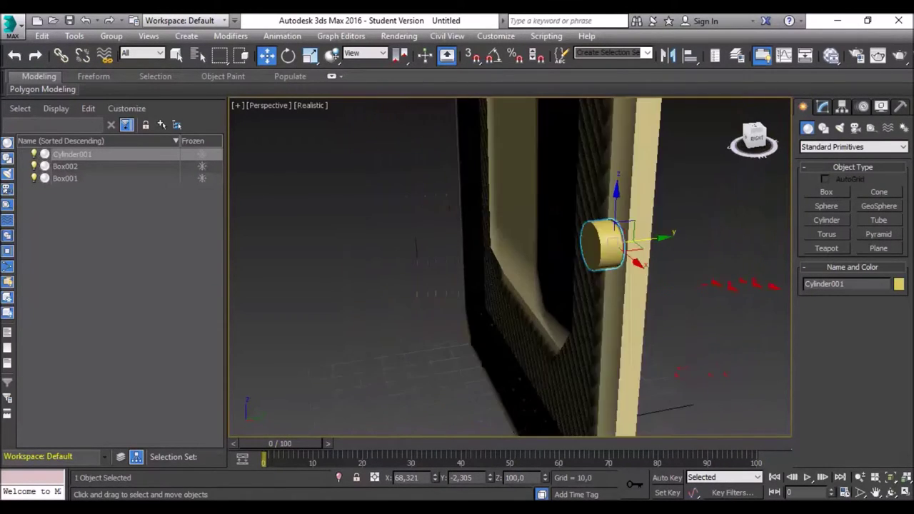
mouse_move(753, 139)
mouse_down()
mouse_move(775, 150)
mouse_move(758, 143)
mouse_up()
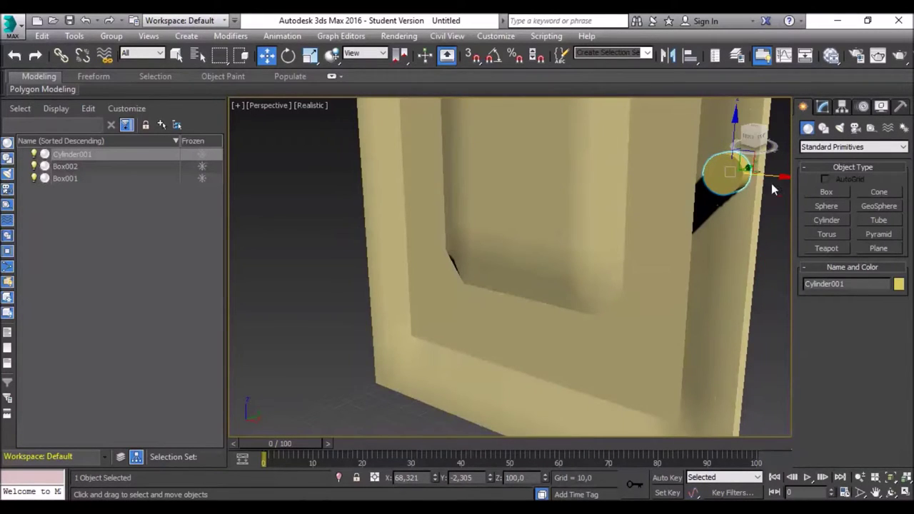
Scale the cylinder uniformly down to about 47.3%.
click(310, 55)
mouse_move(767, 224)
alt+middle_down()
mouse_move(708, 238)
mouse_move(618, 307)
mouse_move(628, 319)
alt+middle_up()
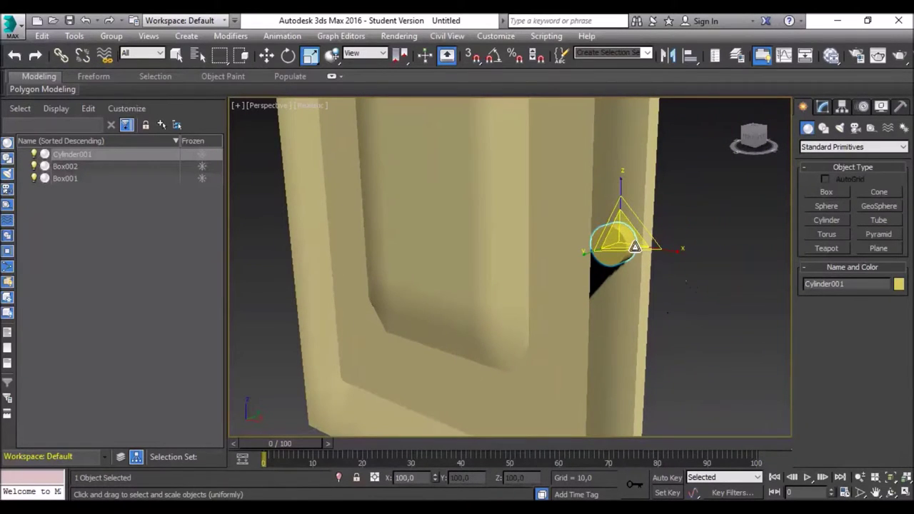
mouse_move(630, 236)
mouse_down()
mouse_move(156, 286)
mouse_move(888, 318)
mouse_move(558, 297)
mouse_move(661, 313)
mouse_up()
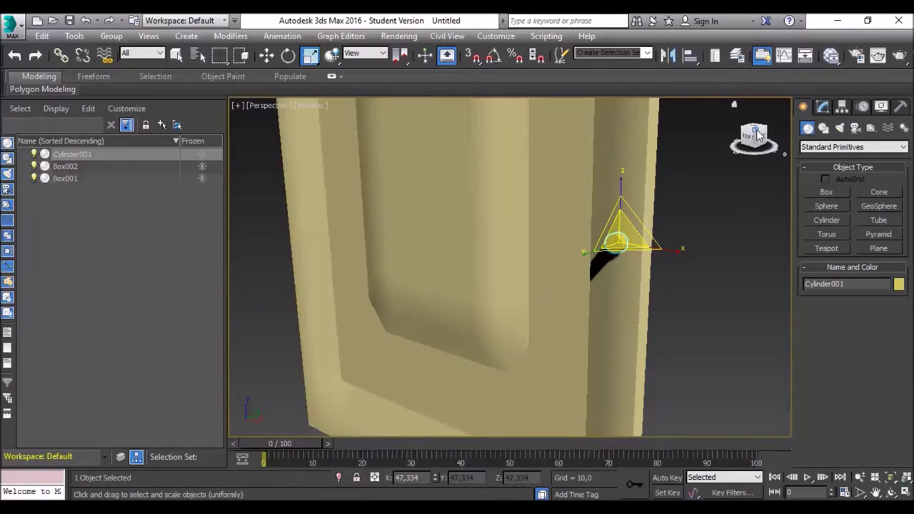
Stretch the cylinder to about 74.8% along its length for a longer, slimmer knob.
click(760, 135)
alt+middle_drag(510, 267, 511, 267)
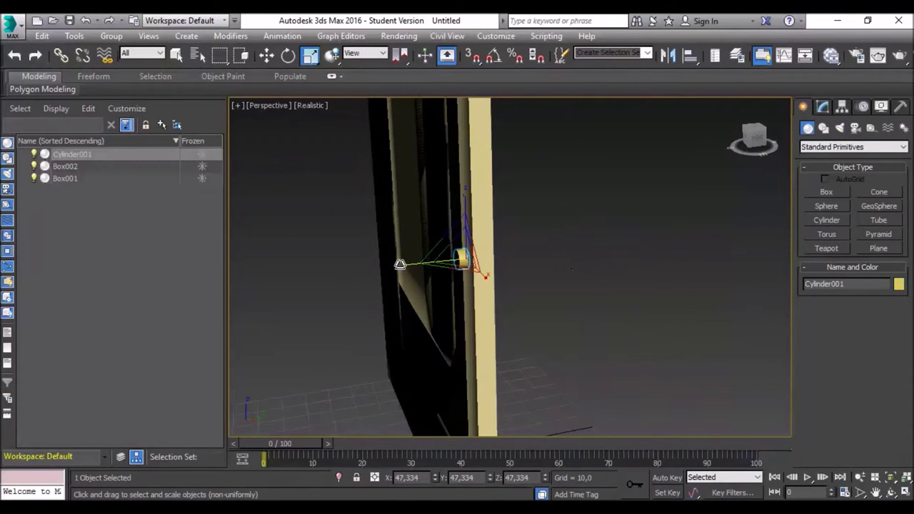
drag(400, 263, 371, 263)
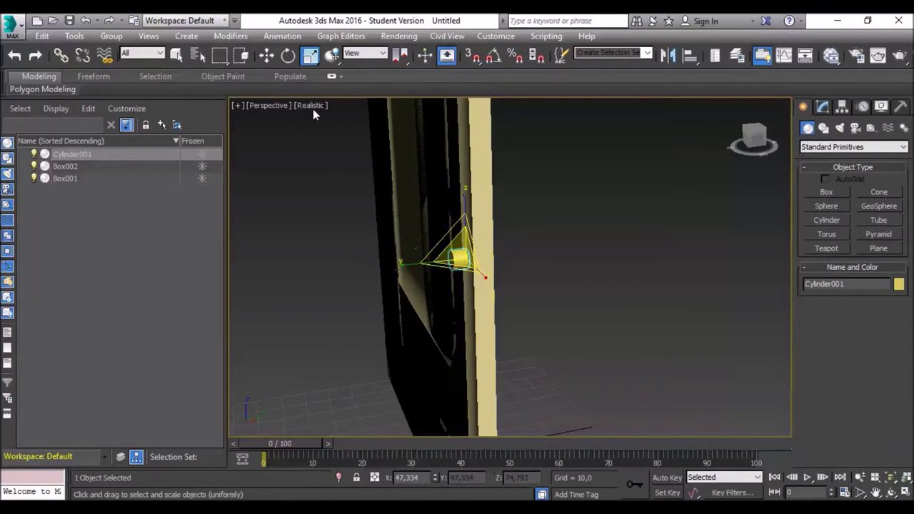
click(271, 63)
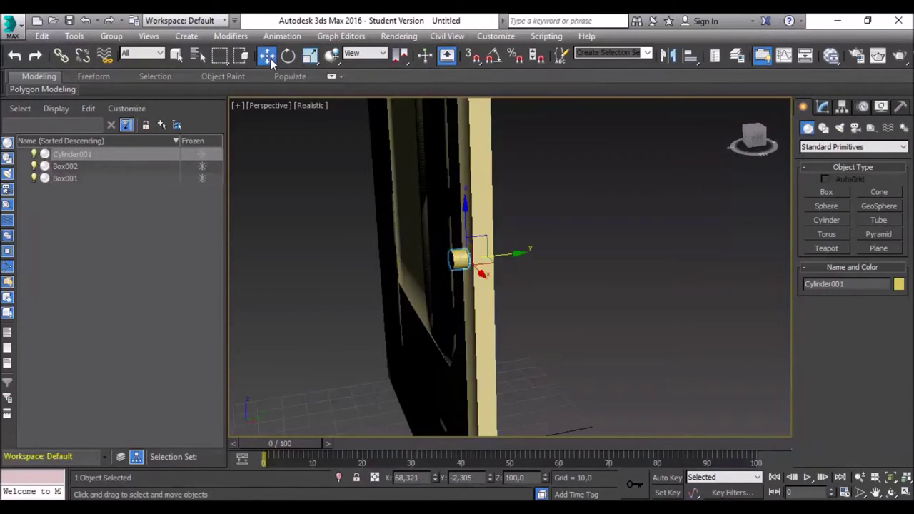
Nudge Cylinder001 to Y -2.147 so it seats against the door, then deselect it.
drag(519, 252, 516, 255)
scroll(472, 271, up, 5)
scroll(471, 270, down, 5)
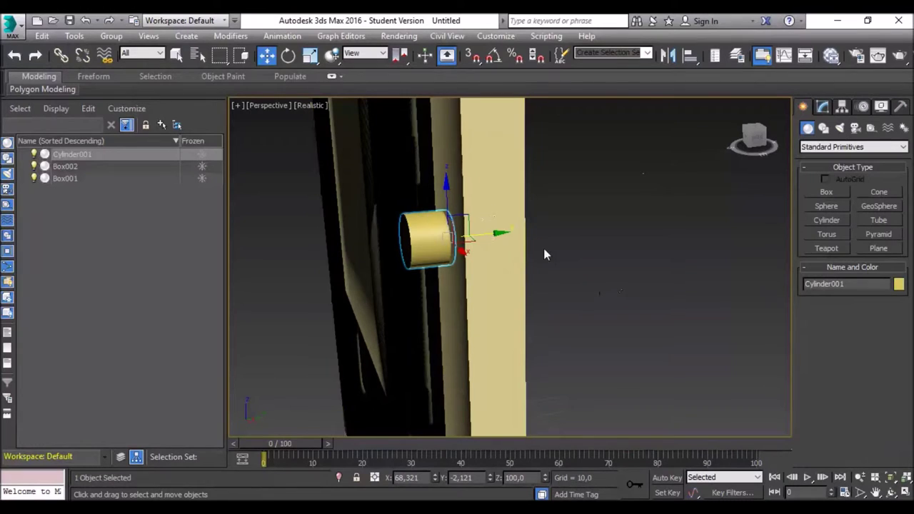
middle_drag(610, 270, 571, 262)
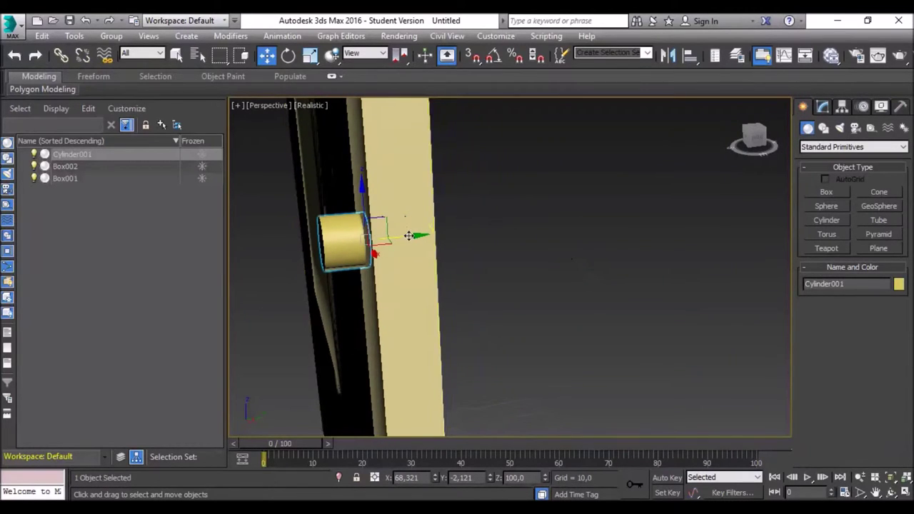
mouse_move(581, 310)
alt+middle_down()
mouse_move(563, 305)
mouse_move(575, 310)
alt+middle_up()
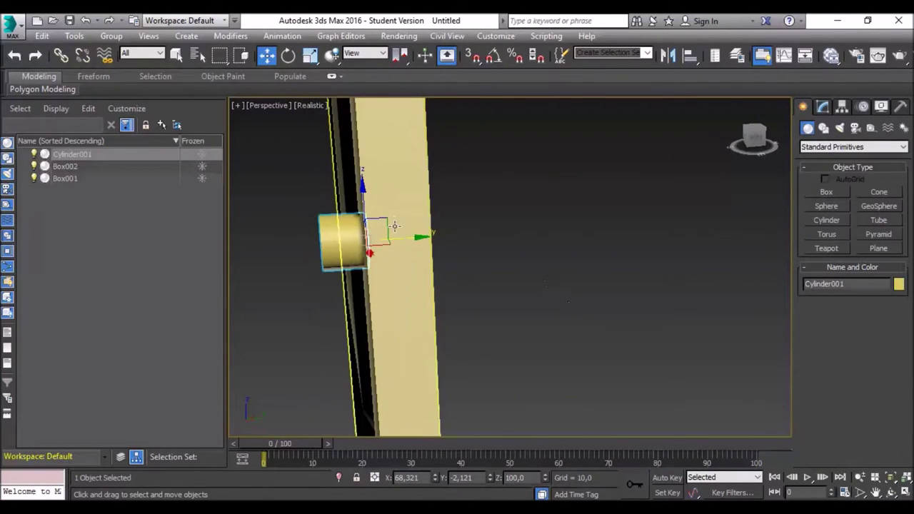
drag(417, 240, 422, 238)
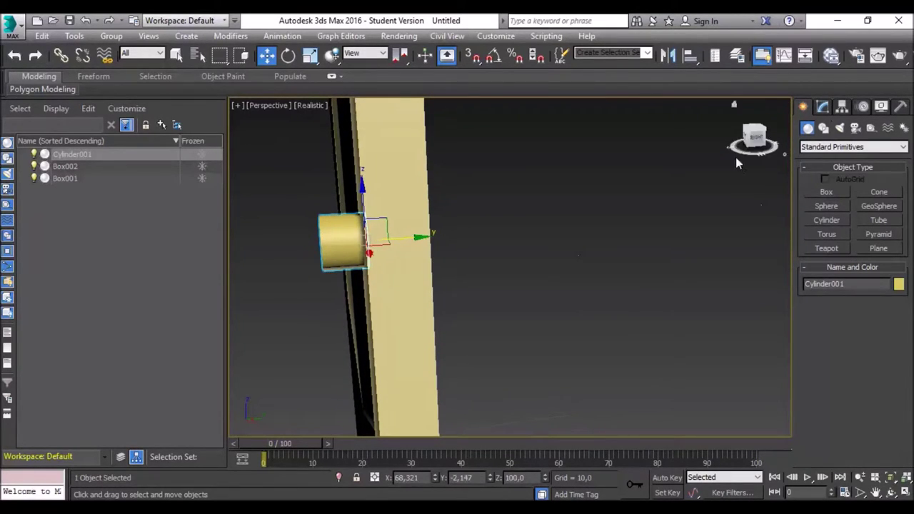
click(641, 300)
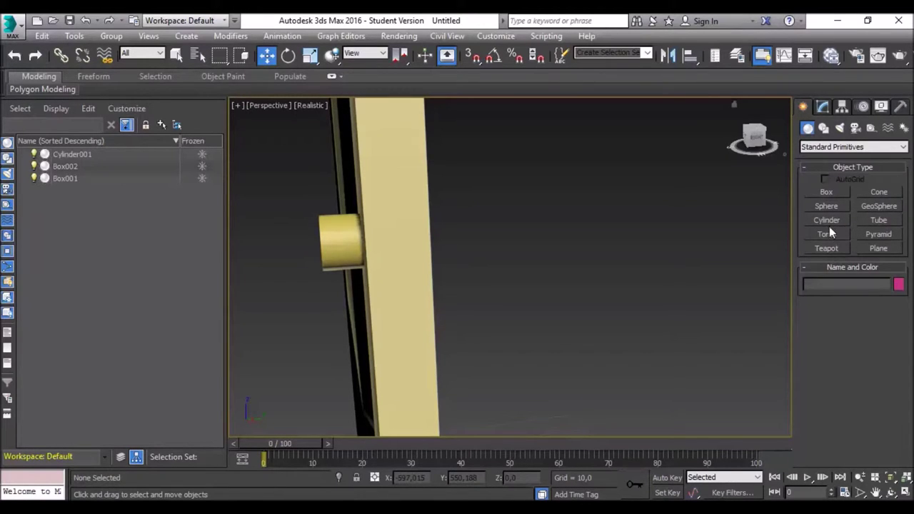
click(821, 208)
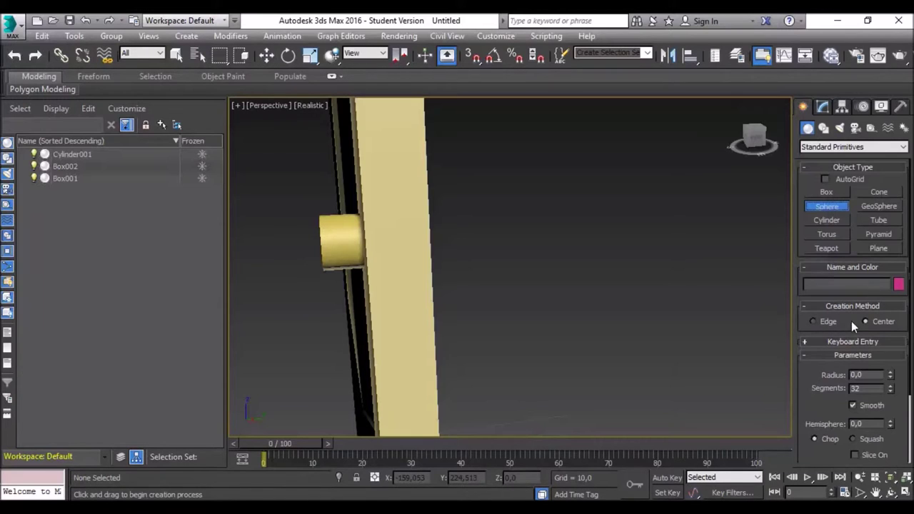
Create a sphere of radius 5 at the origin using Keyboard Entry.
scroll(844, 340, down, 1)
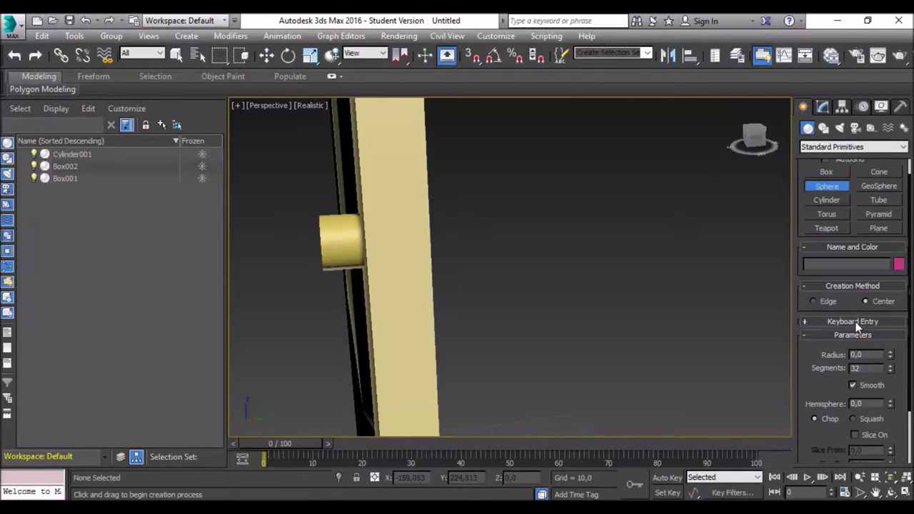
click(856, 322)
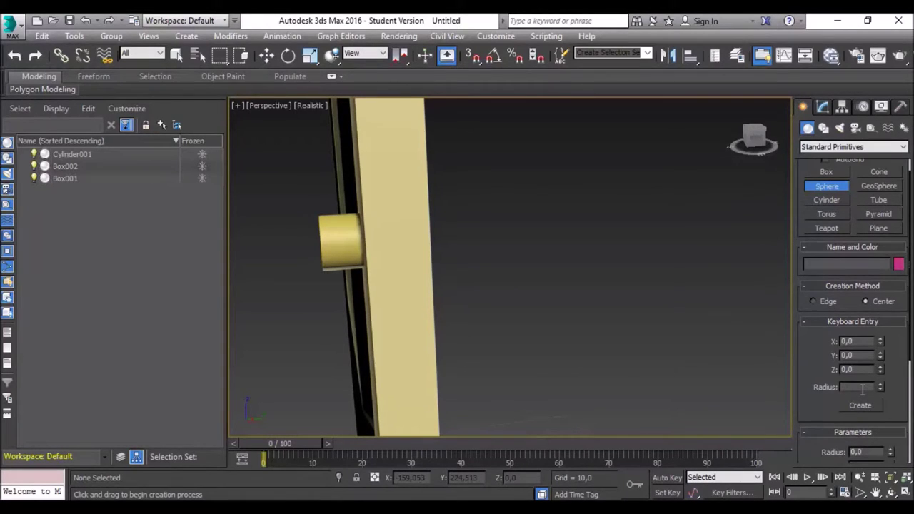
text(5)
click(862, 405)
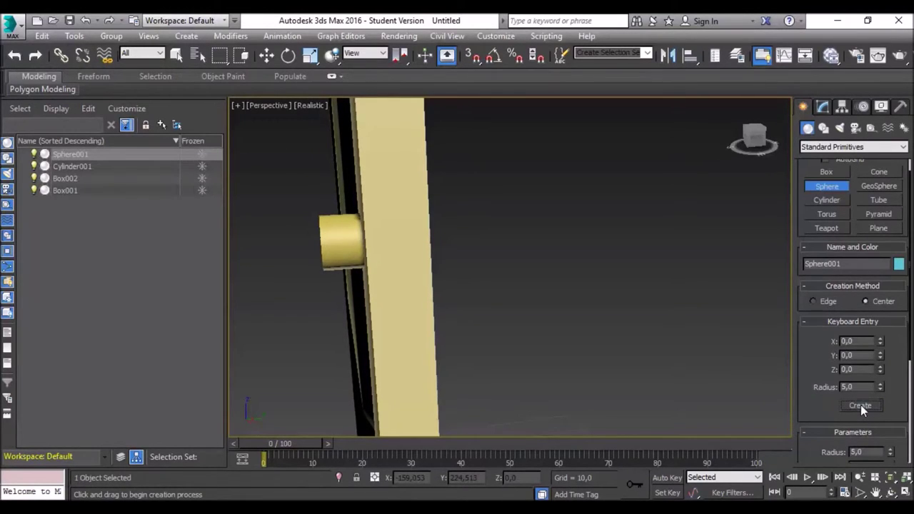
Lift Sphere001 along Z to about 42.865 in front of the door.
alt+middle_drag(658, 335, 612, 366)
mouse_move(754, 137)
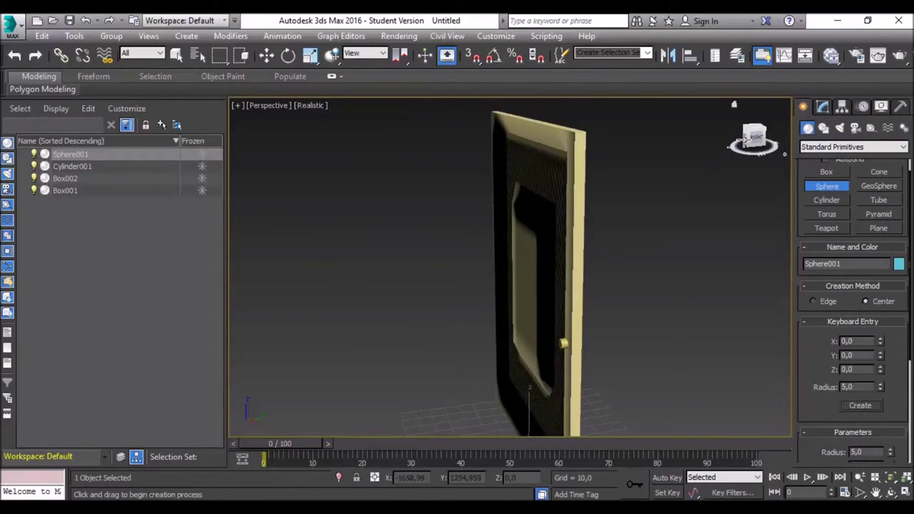
drag(746, 137, 755, 156)
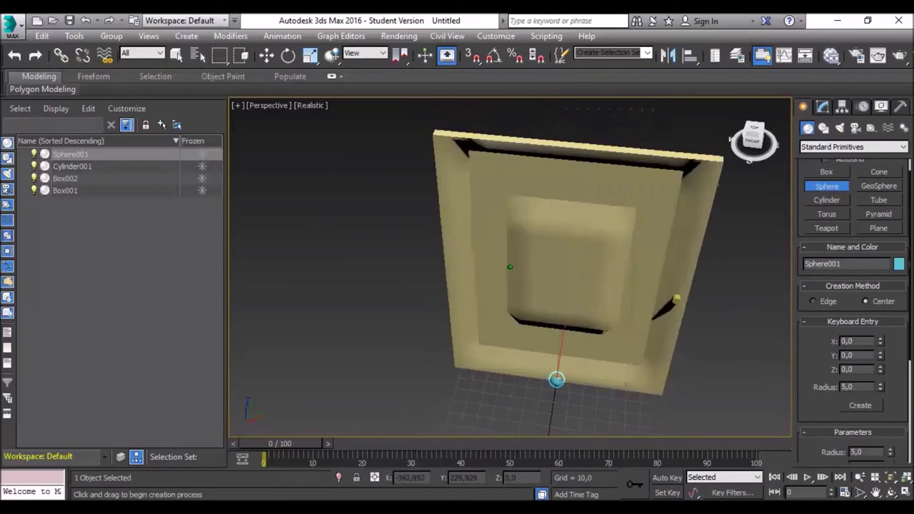
click(269, 59)
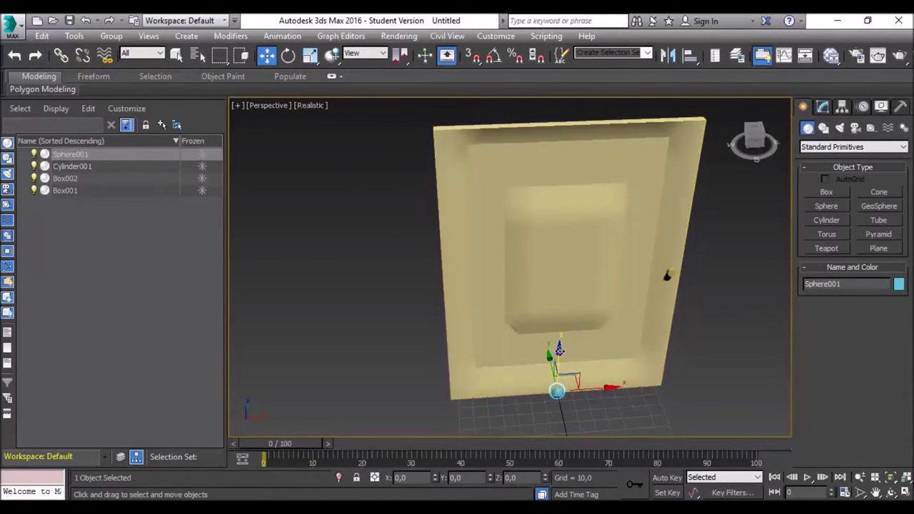
drag(560, 349, 561, 301)
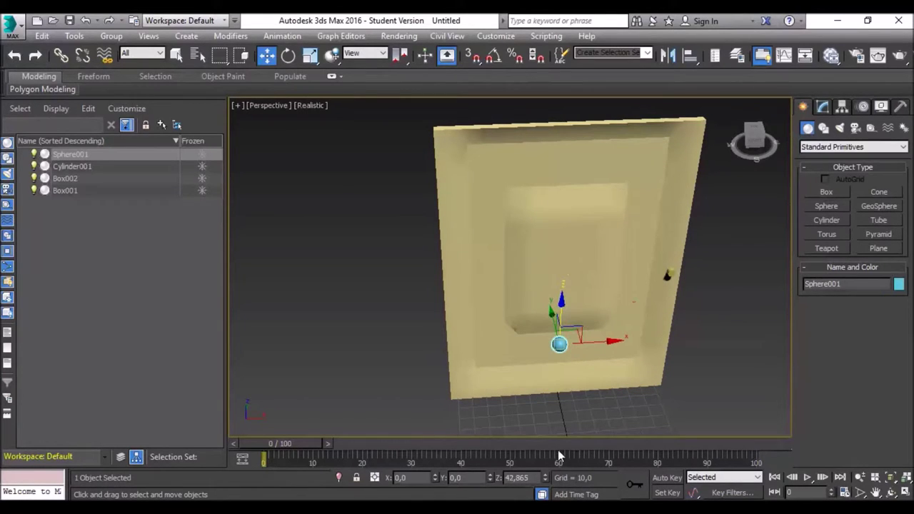
Set Sphere001's Z height to 100 and move it right toward the knob.
drag(530, 478, 502, 482)
text(100)
key(Return)
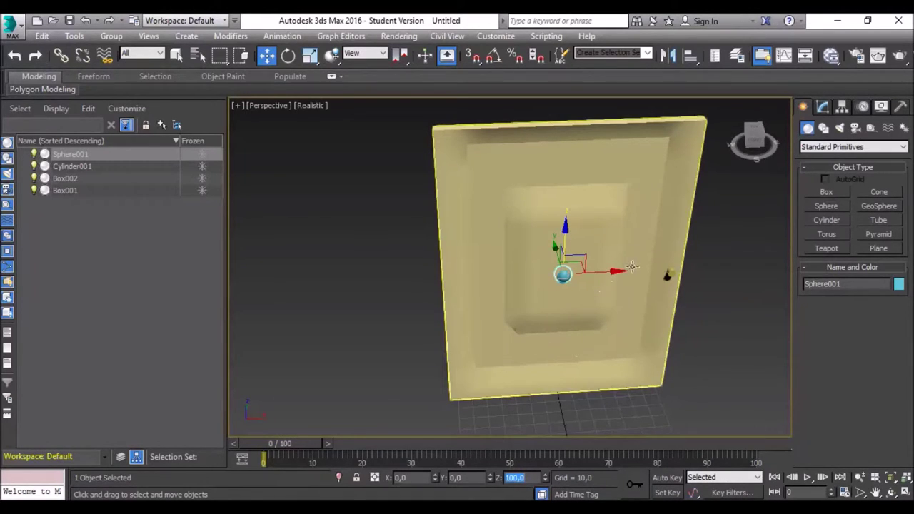
drag(623, 272, 723, 272)
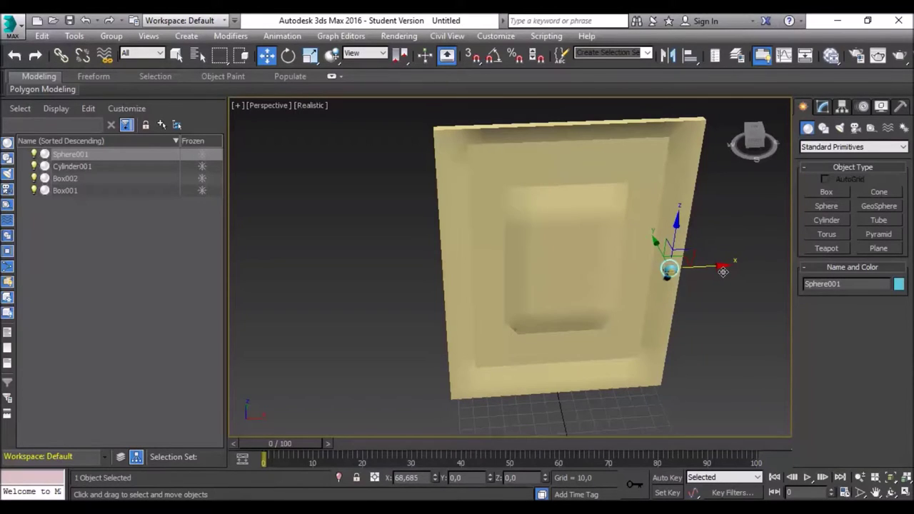
Centre the sphere on the cylinder and slide it along Y onto the stem's end.
scroll(720, 289, up, 3)
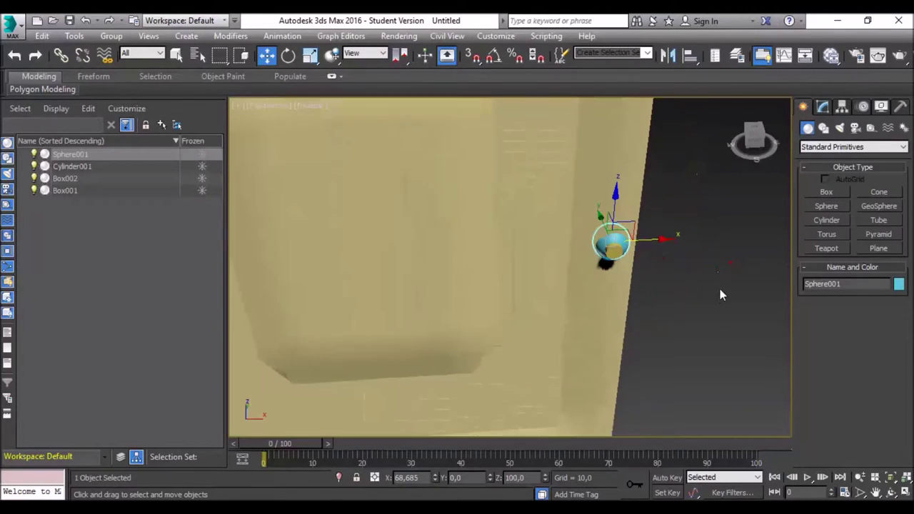
click(749, 152)
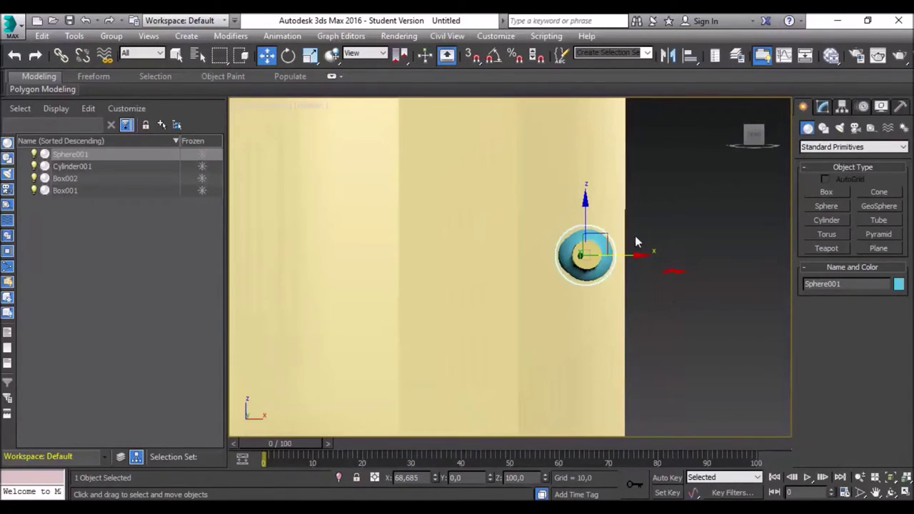
drag(648, 257, 647, 256)
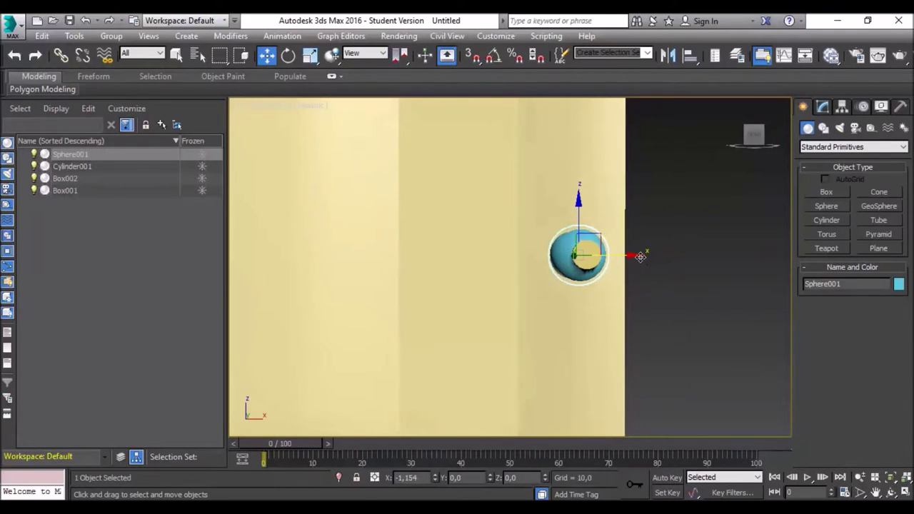
drag(647, 257, 649, 255)
middle_drag(690, 265, 666, 266)
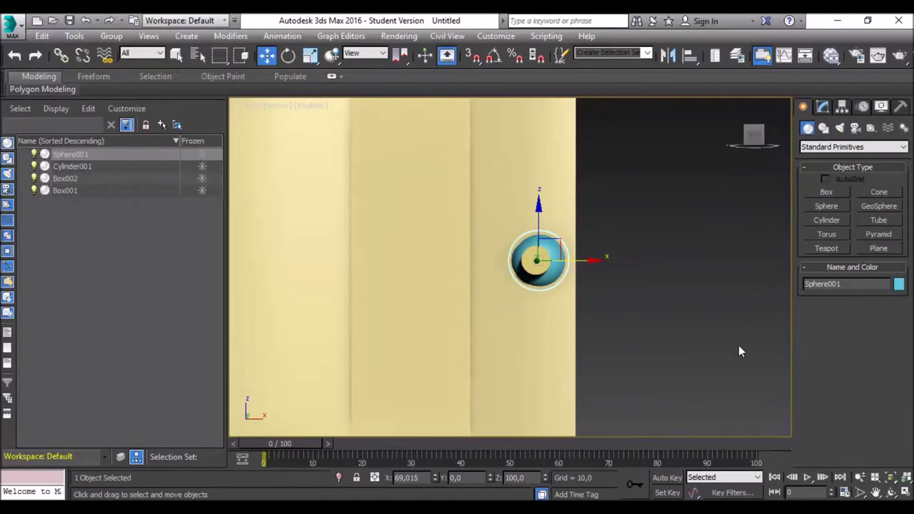
alt+middle_drag(734, 355, 590, 262)
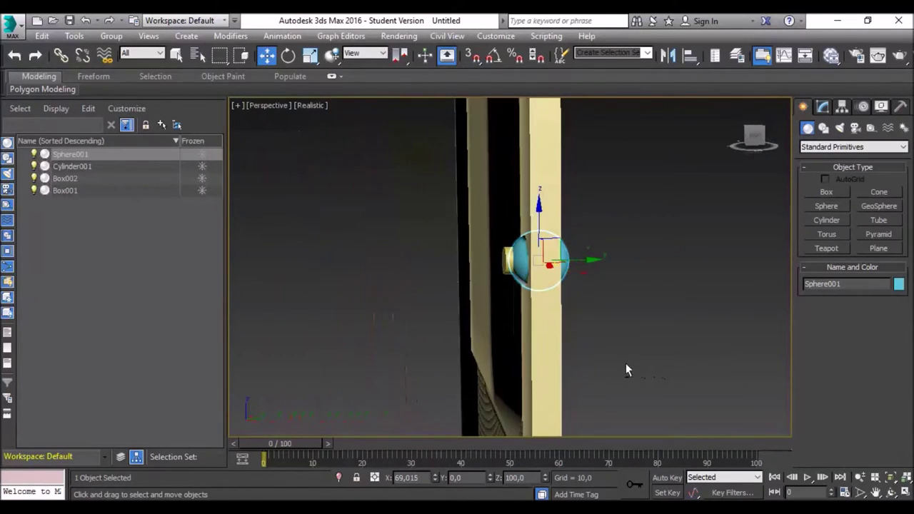
mouse_move(600, 260)
mouse_down()
mouse_move(529, 267)
mouse_move(544, 267)
mouse_up()
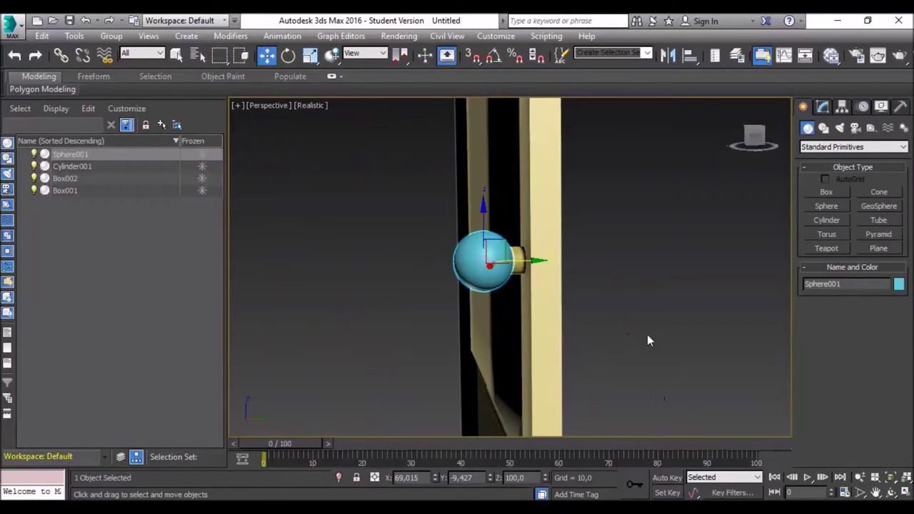
Orbit and zoom to check the sphere at X 69.015, Y -9.427 beside the knob.
mouse_move(754, 135)
mouse_down()
mouse_move(729, 139)
mouse_move(682, 325)
mouse_up()
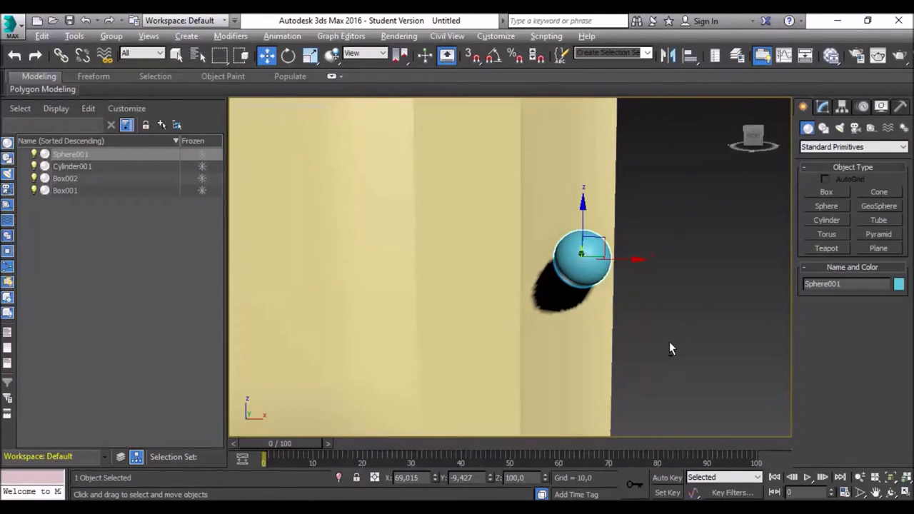
scroll(669, 341, down, 2)
scroll(667, 337, down, 2)
scroll(668, 337, down, 2)
scroll(650, 335, down, 2)
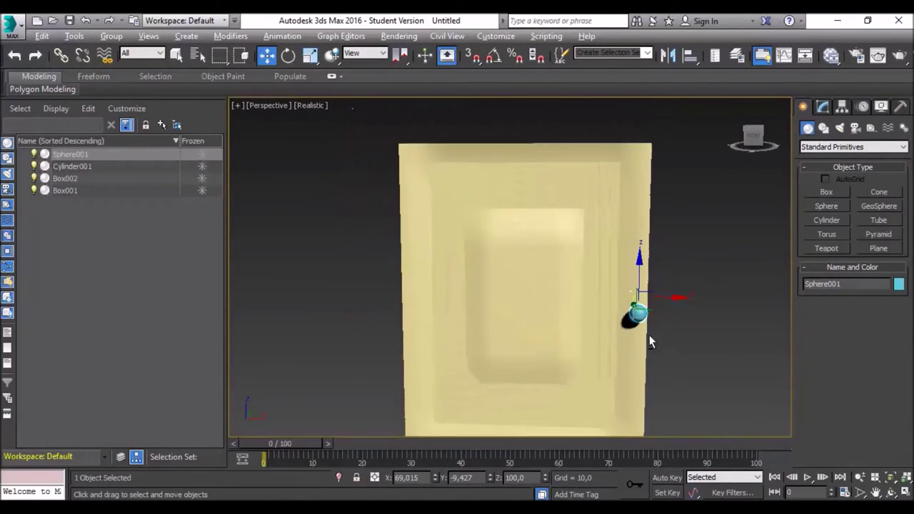
scroll(650, 335, down, 2)
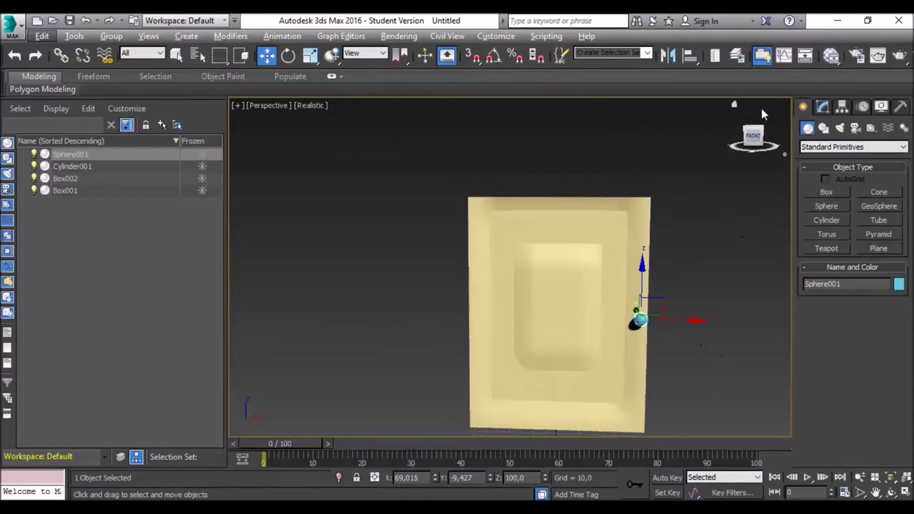
drag(756, 136, 754, 140)
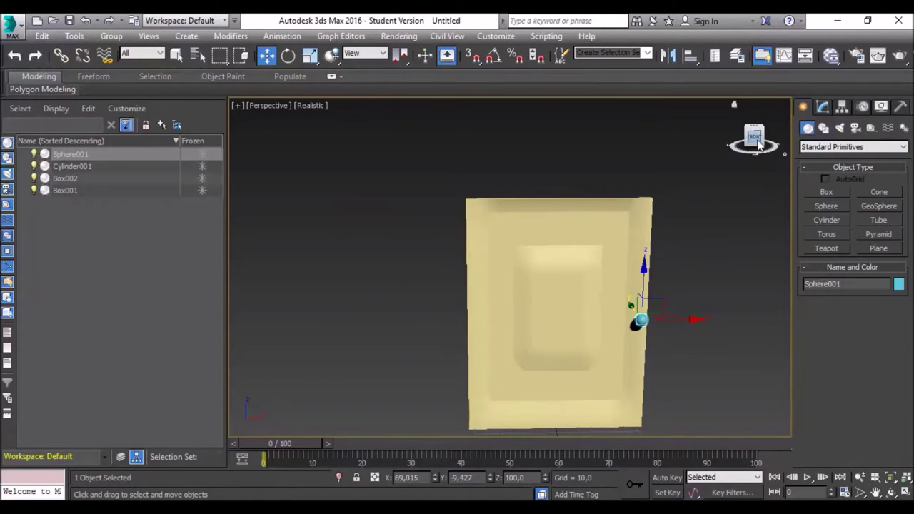
scroll(661, 390, up, 2)
scroll(662, 378, up, 2)
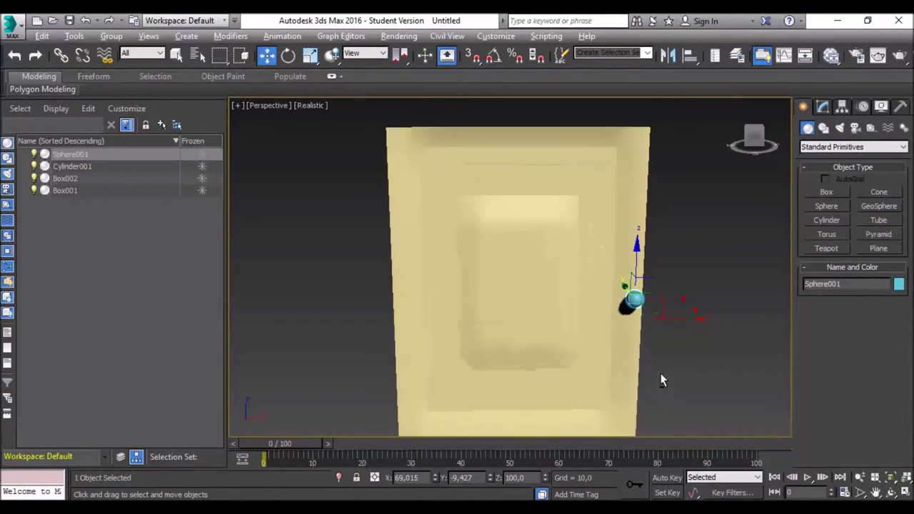
scroll(661, 377, up, 2)
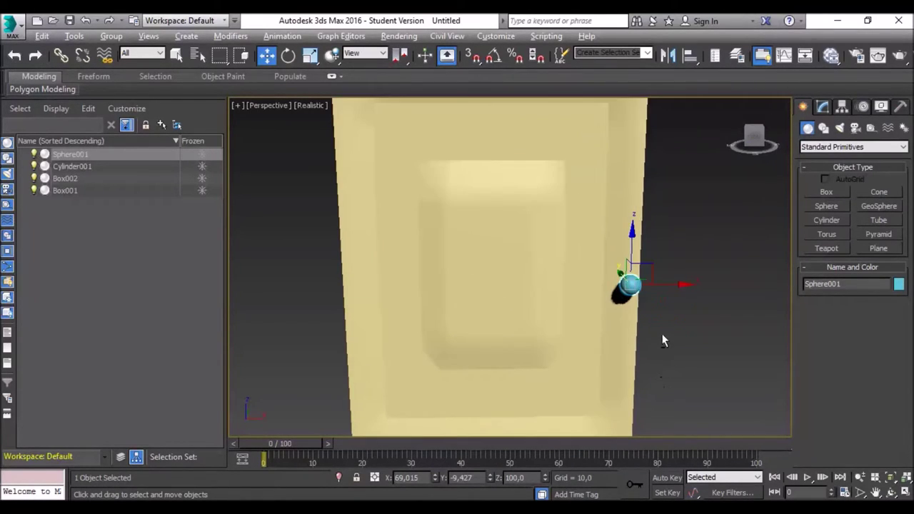
Scale Sphere001 uniformly down to about 72.1% and view the knob from the right.
click(310, 57)
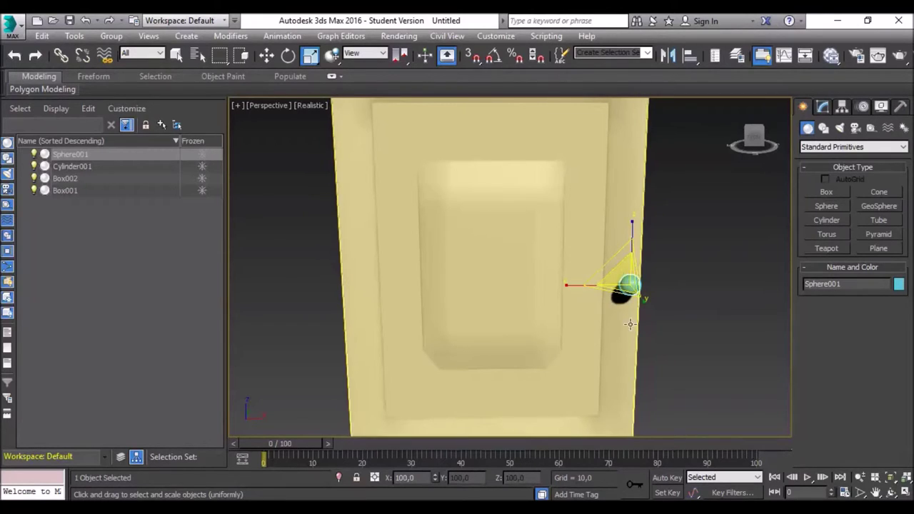
scroll(632, 284, up, 5)
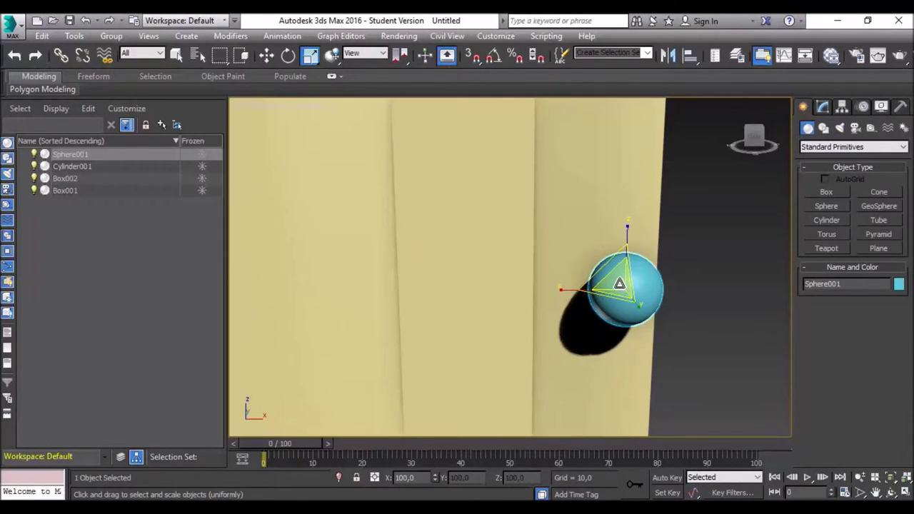
drag(620, 284, 776, 310)
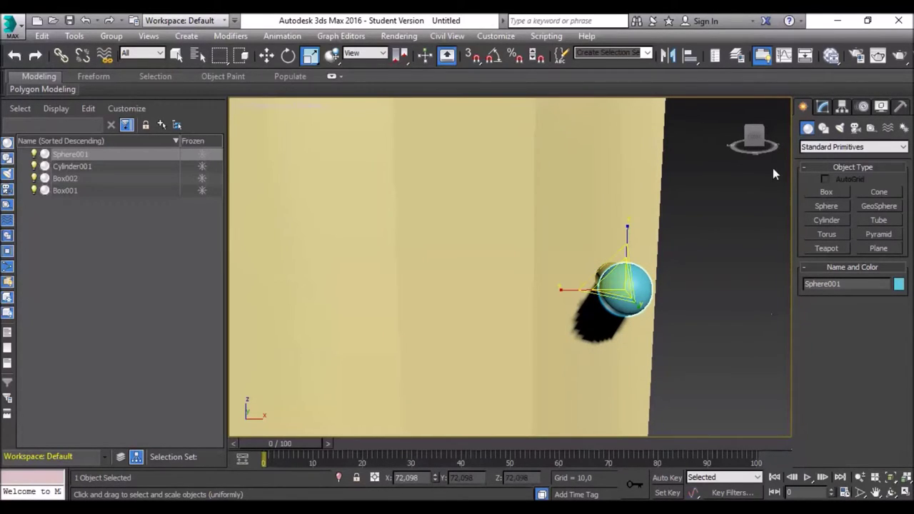
click(758, 144)
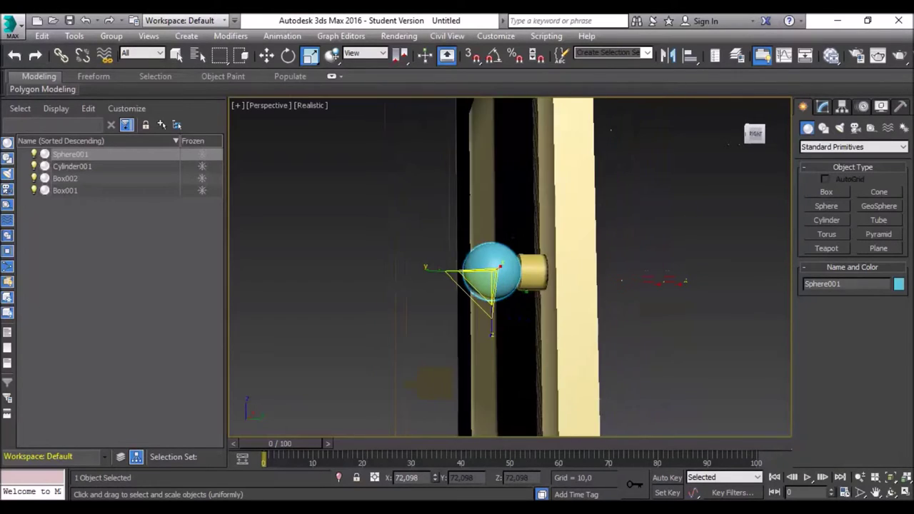
click(266, 55)
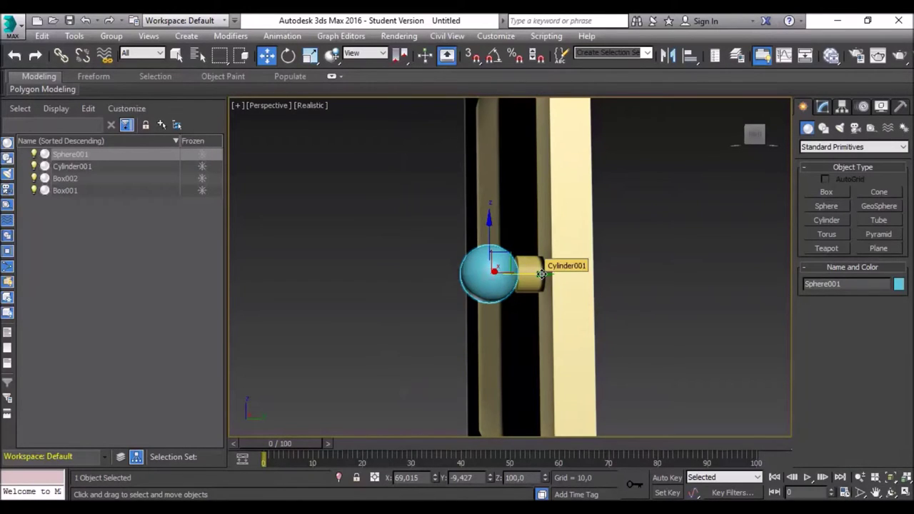
Pull the sphere along Y to -7.969 onto the cylinder stem and check it from the front.
drag(546, 272, 554, 273)
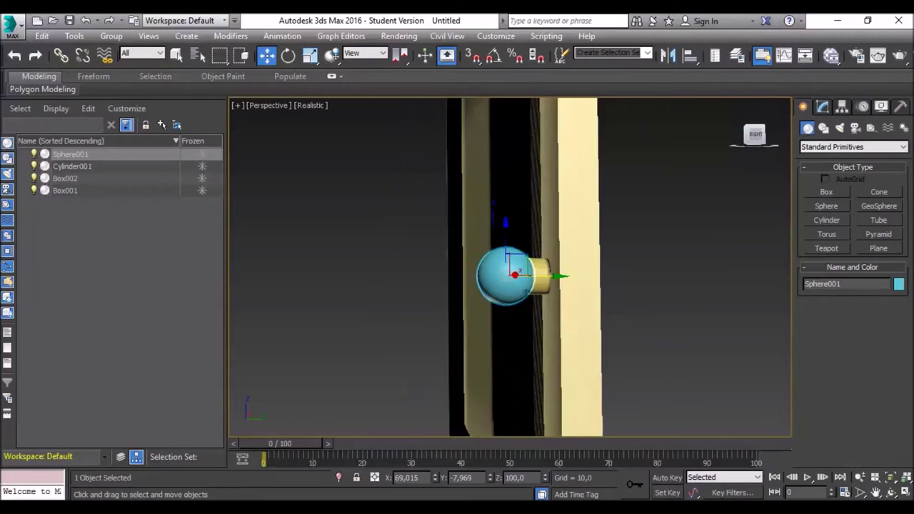
drag(751, 137, 755, 135)
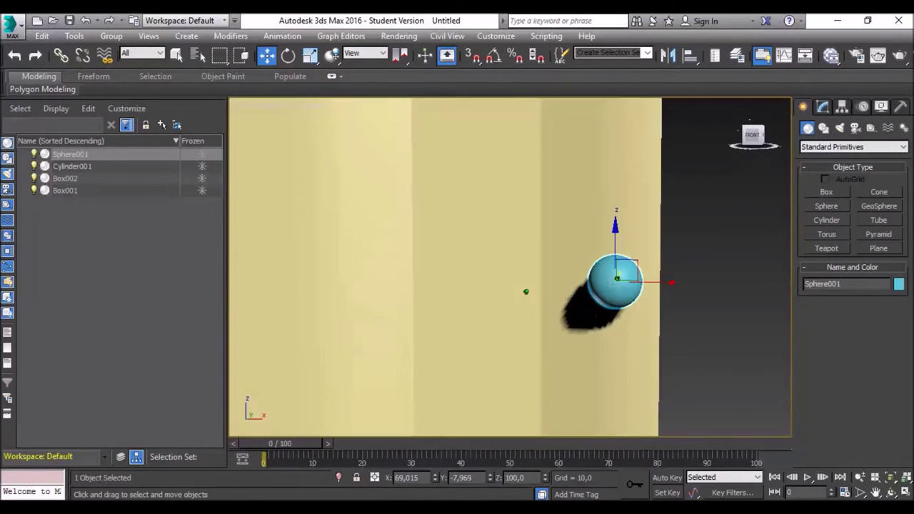
drag(754, 136, 754, 137)
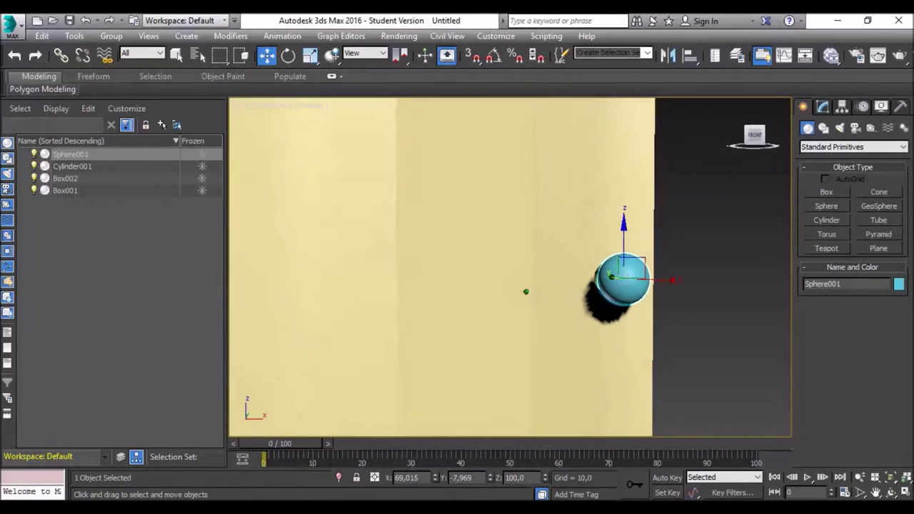
scroll(686, 302, down, 2)
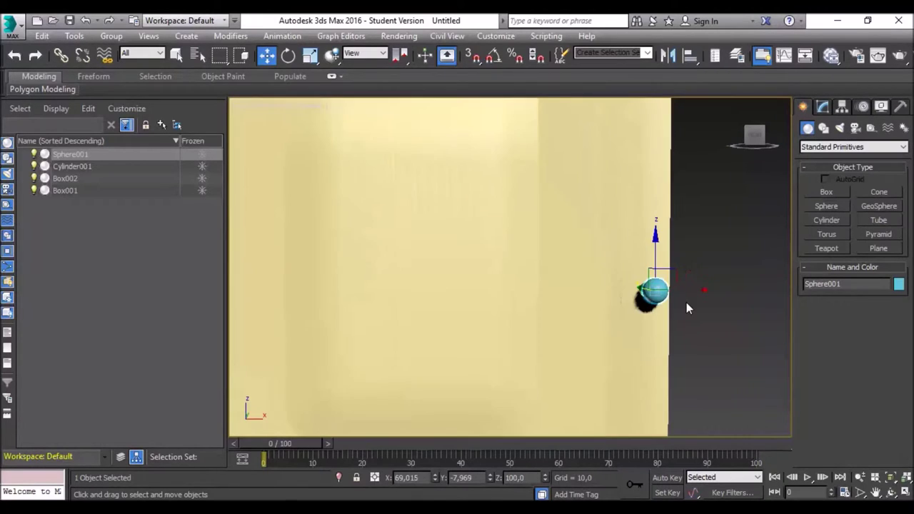
scroll(686, 302, down, 3)
scroll(738, 235, down, 2)
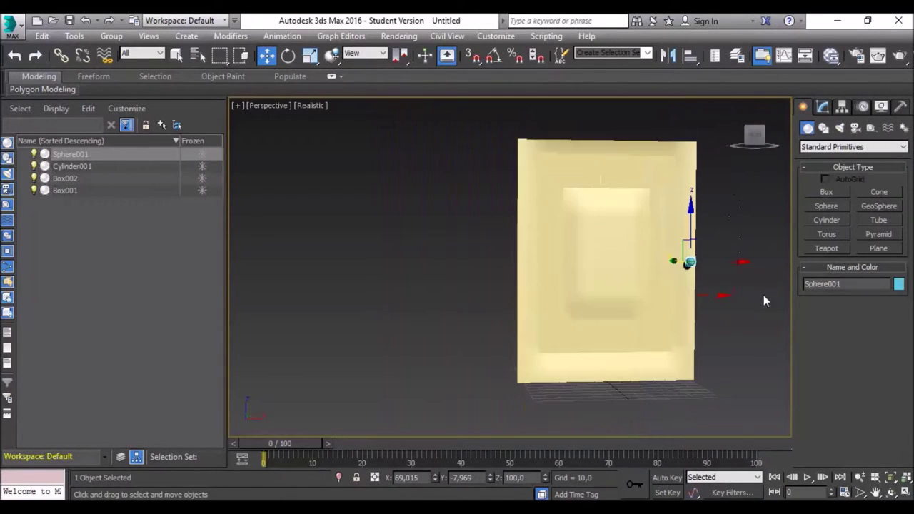
scroll(748, 235, up, 3)
scroll(741, 242, down, 3)
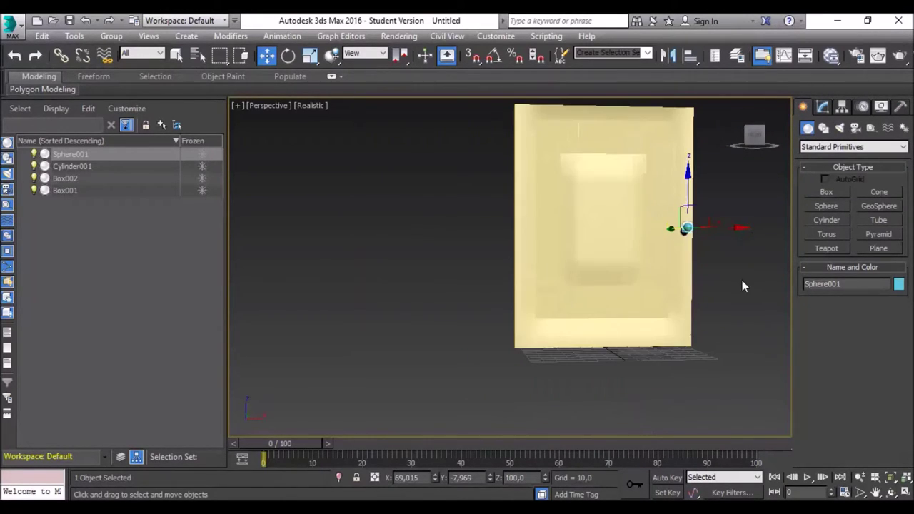
click(755, 134)
drag(754, 134, 752, 138)
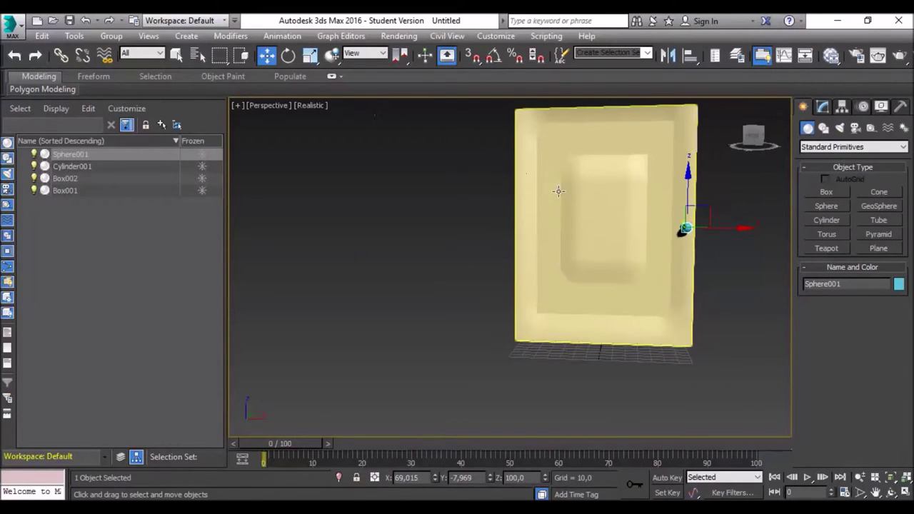
Select door panel Box002 and scale it to about 97.1% along X.
click(582, 193)
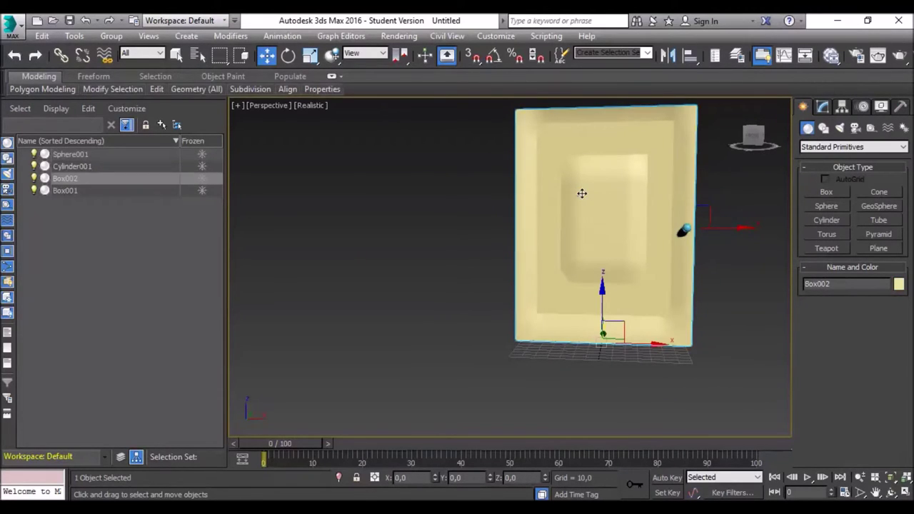
click(316, 61)
drag(669, 344, 670, 341)
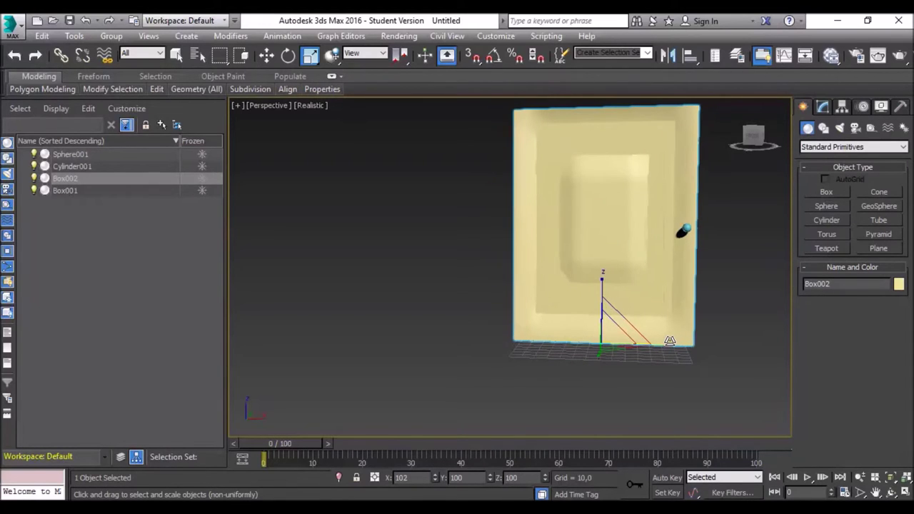
drag(670, 342, 653, 342)
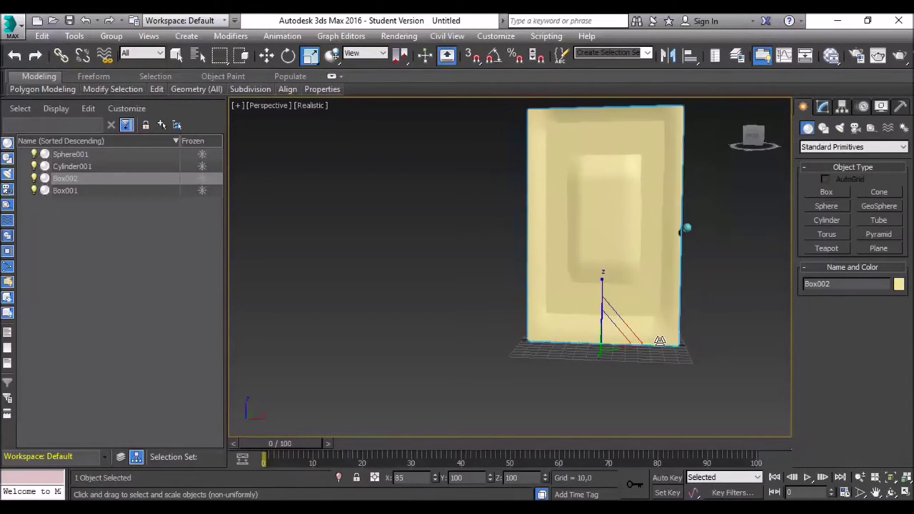
drag(653, 341, 687, 350)
click(776, 352)
drag(754, 136, 739, 140)
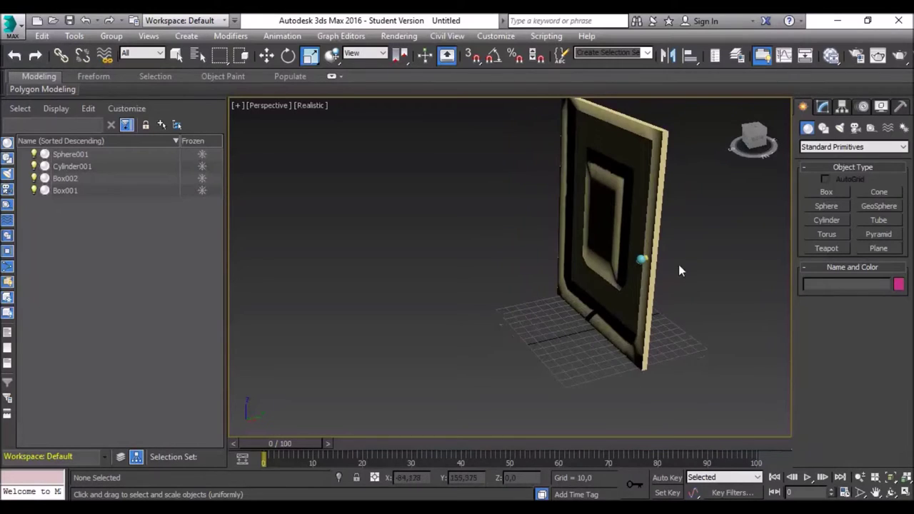
Isolate Box002, Cylinder001 and Sphere001, hiding Box001, and view the door from the front.
click(641, 260)
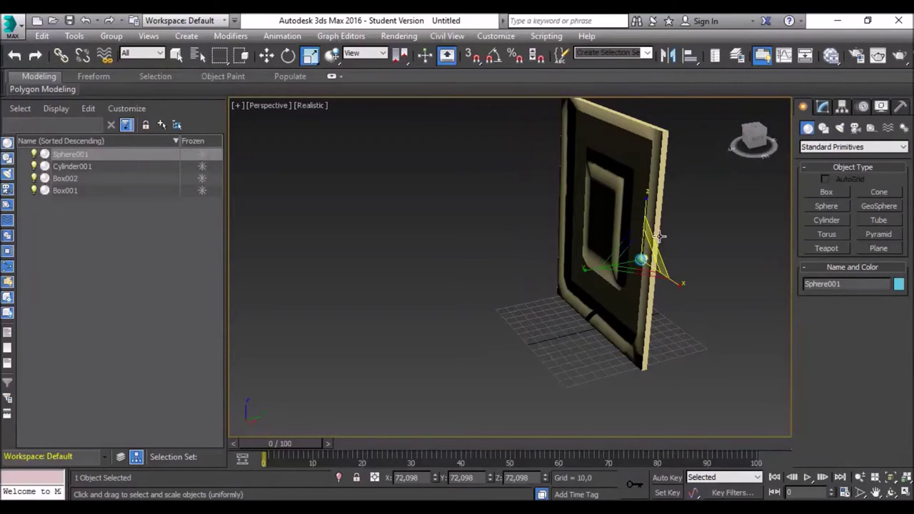
click(31, 220)
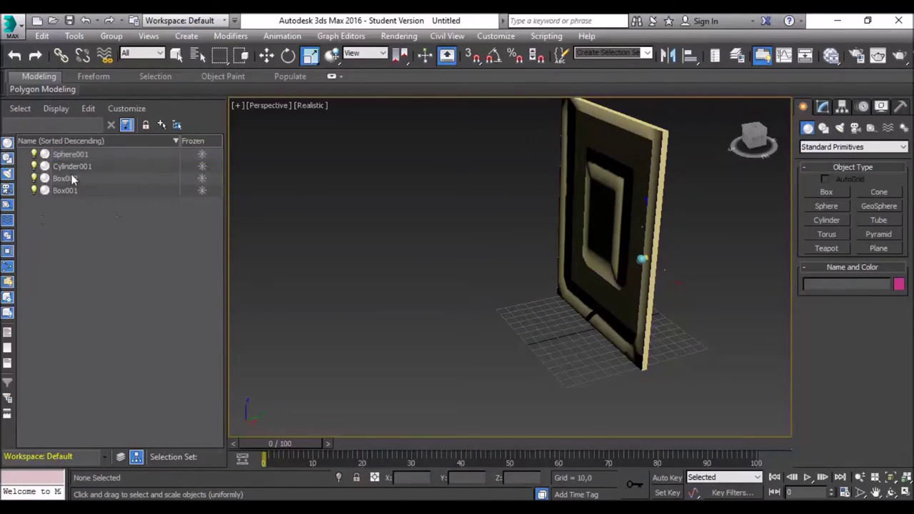
click(77, 156)
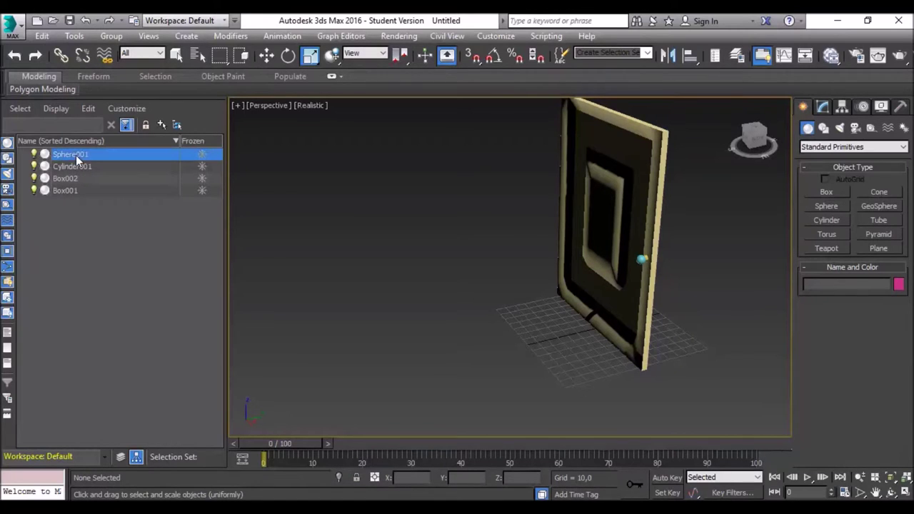
ctrl+click(80, 168)
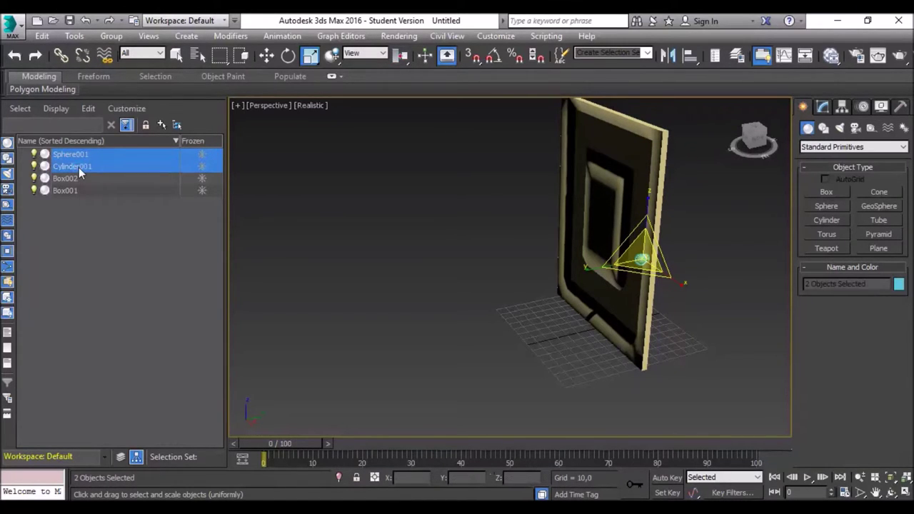
ctrl+click(77, 180)
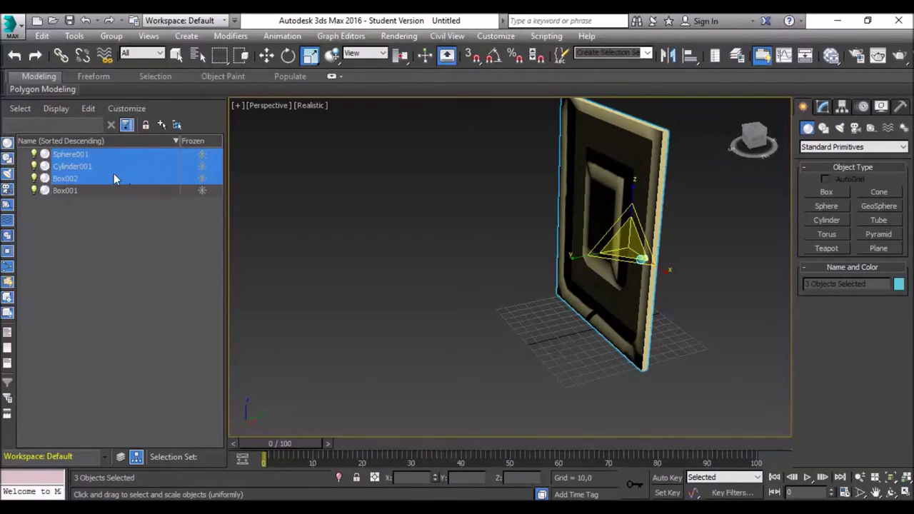
right_click(135, 177)
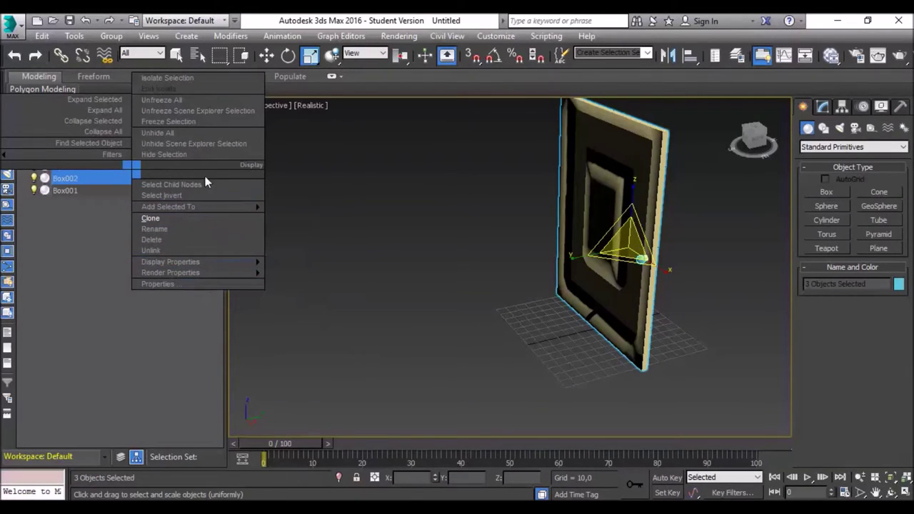
click(178, 79)
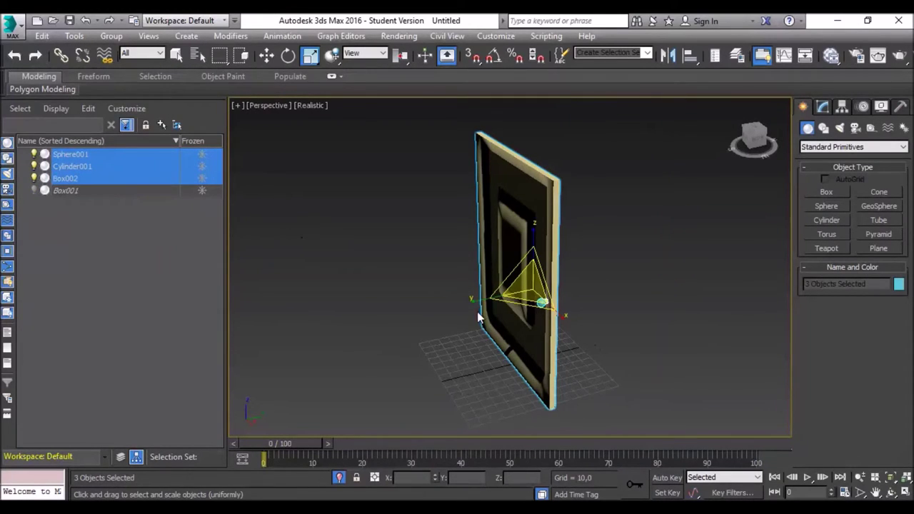
click(748, 143)
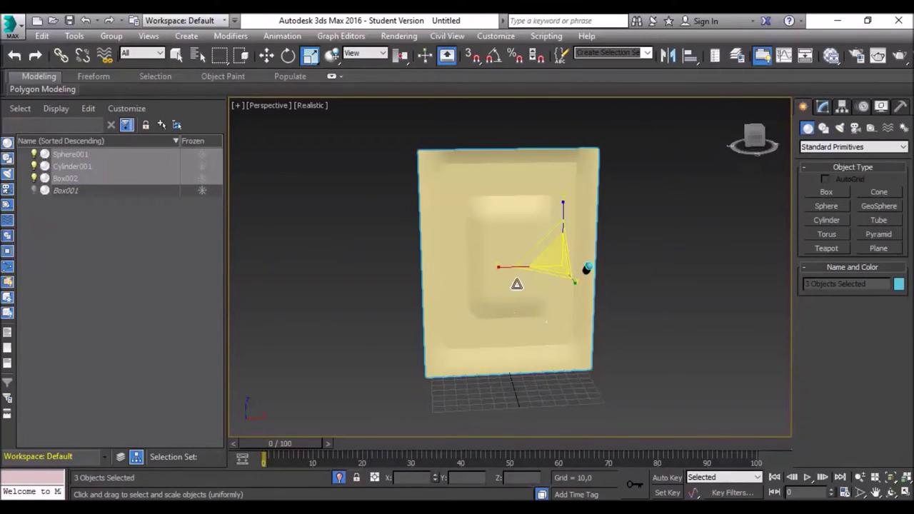
click(267, 55)
mouse_move(617, 263)
mouse_down()
mouse_move(598, 287)
mouse_move(668, 289)
mouse_move(608, 288)
mouse_move(622, 298)
mouse_up()
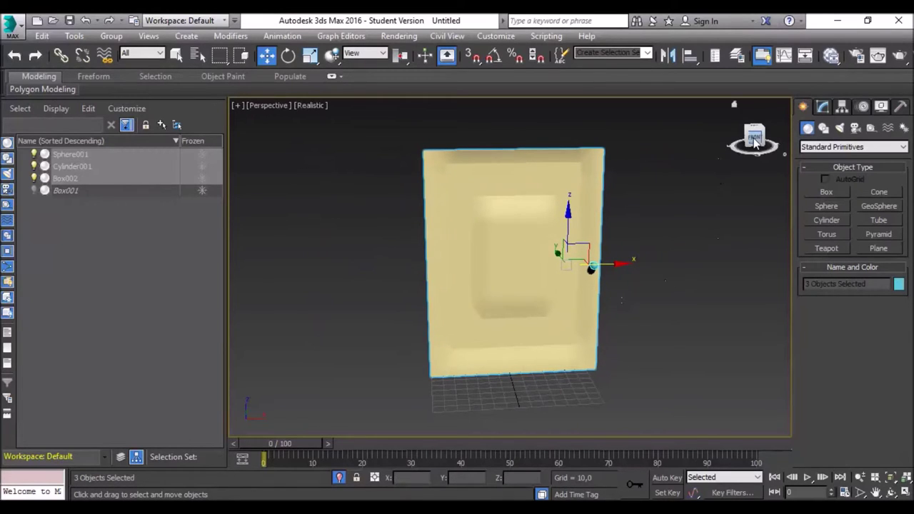
mouse_move(755, 135)
mouse_down()
mouse_move(722, 138)
mouse_move(746, 140)
mouse_up()
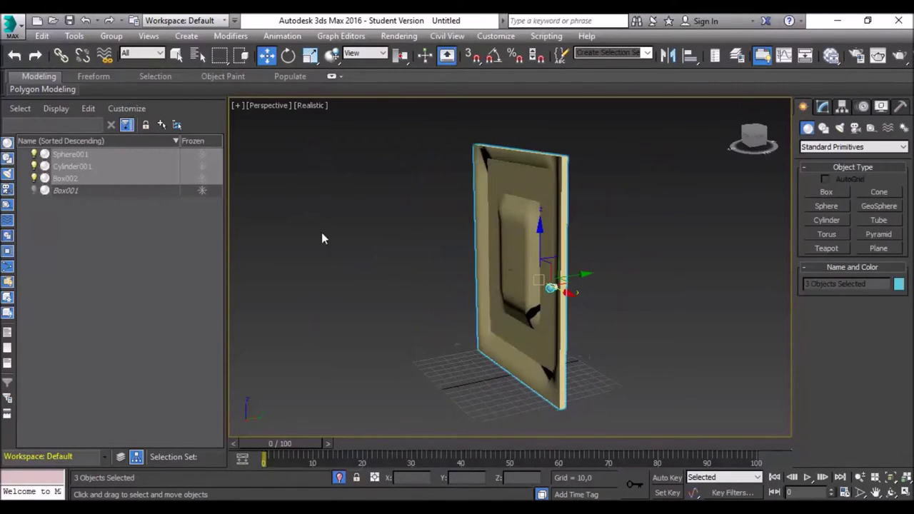
right_click(133, 161)
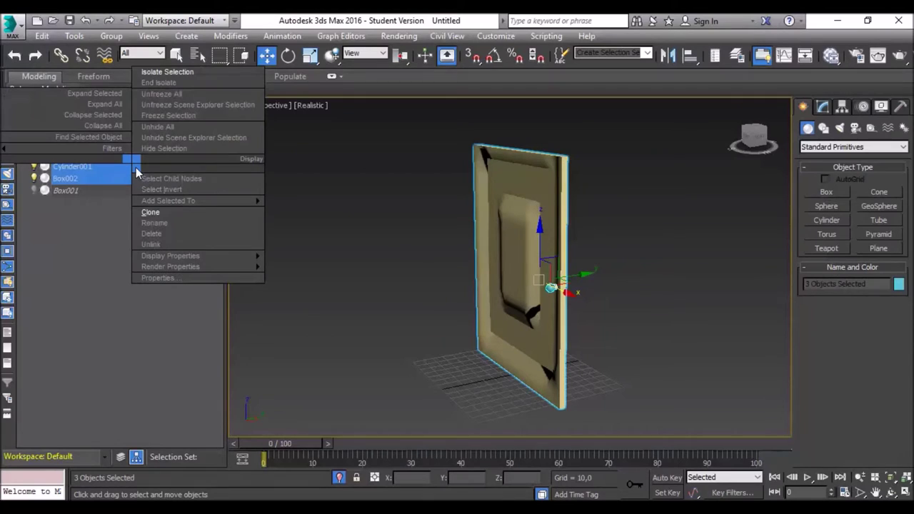
click(176, 73)
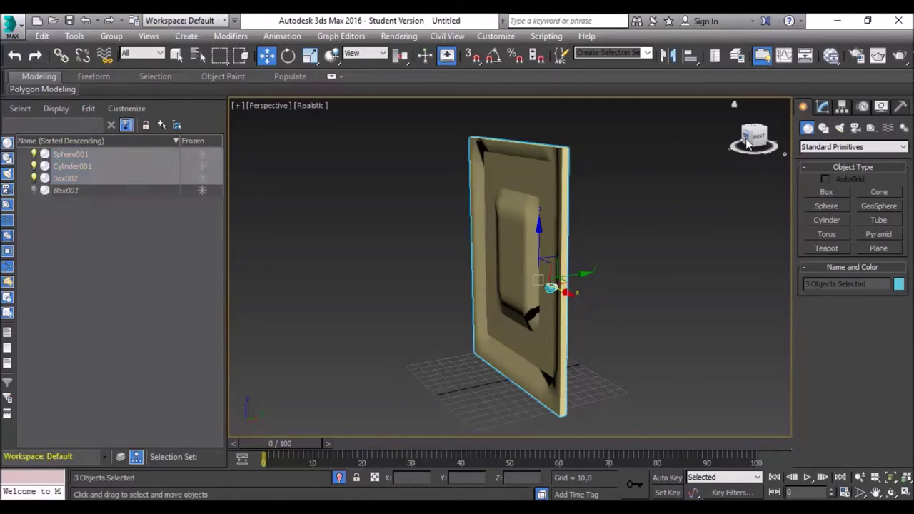
drag(754, 136, 736, 140)
click(620, 283)
click(525, 390)
drag(563, 385, 564, 384)
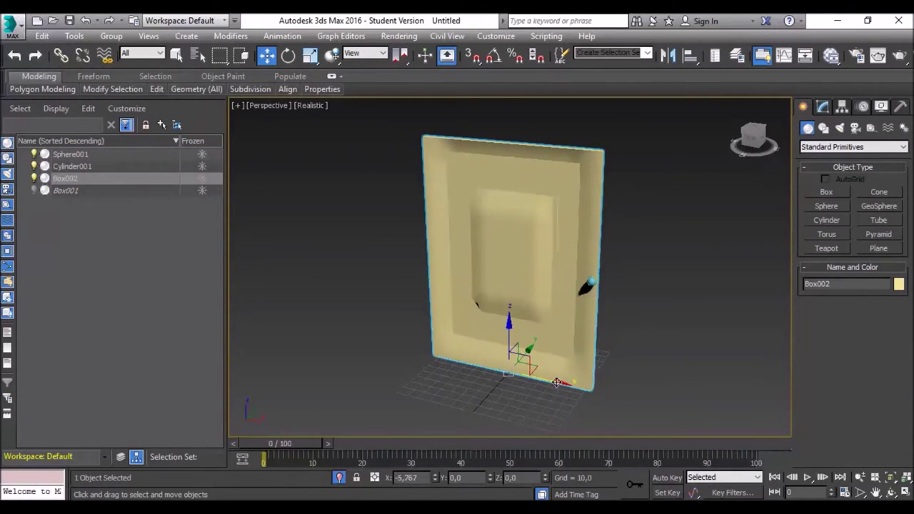
right_click(563, 383)
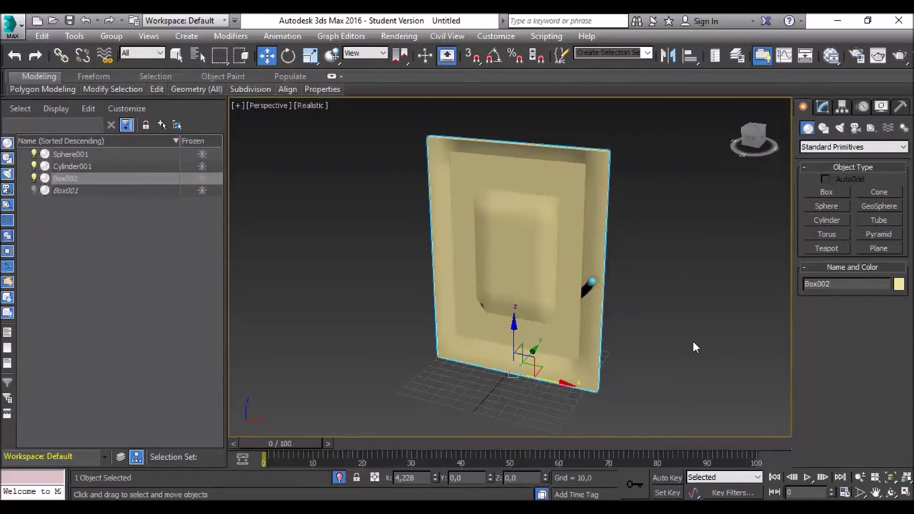
mouse_move(753, 140)
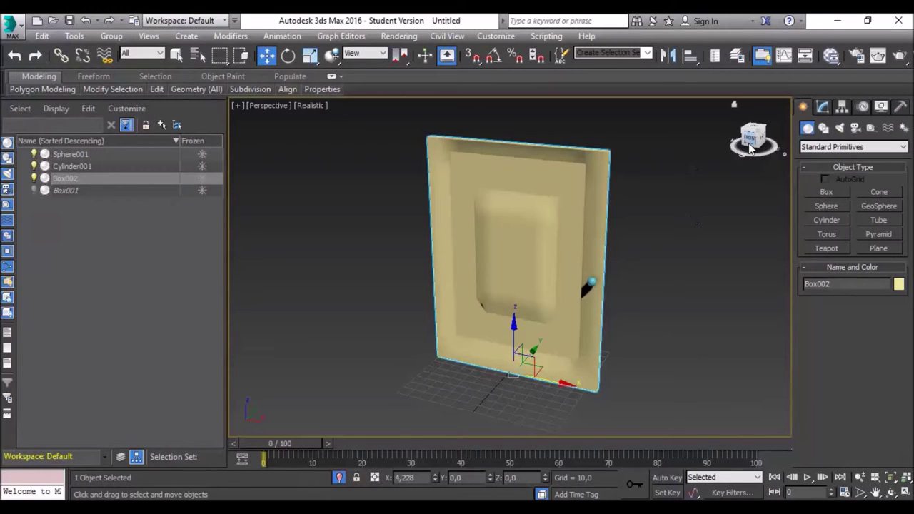
mouse_move(750, 148)
mouse_down()
mouse_move(764, 139)
mouse_move(753, 139)
mouse_up()
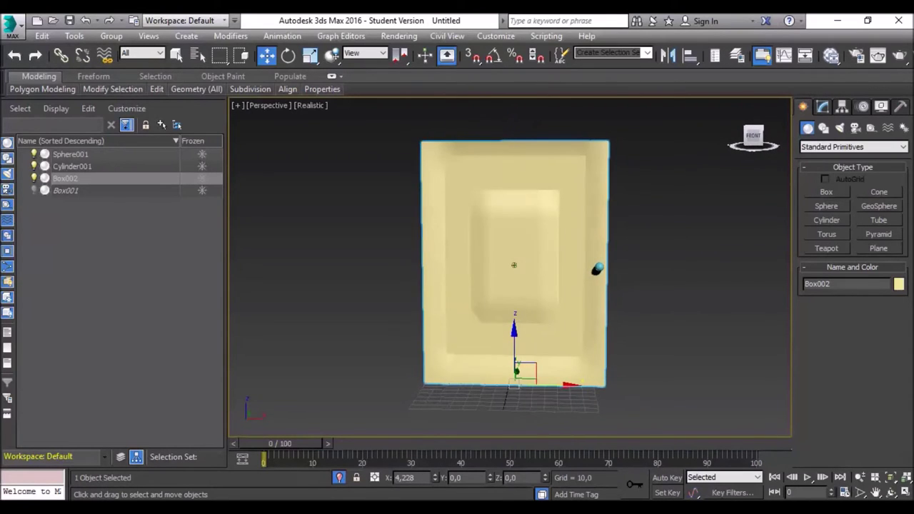
mouse_move(596, 271)
alt+middle_down()
mouse_move(539, 302)
mouse_move(596, 273)
alt+middle_up()
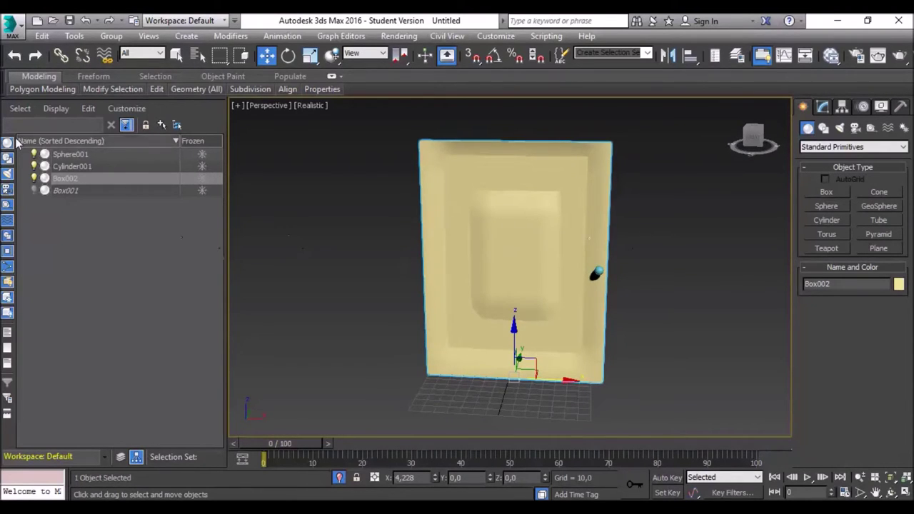
Isolate Sphere001, Cylinder001 and Box002 and scale them along X to 81% width.
click(379, 357)
drag(379, 261, 672, 379)
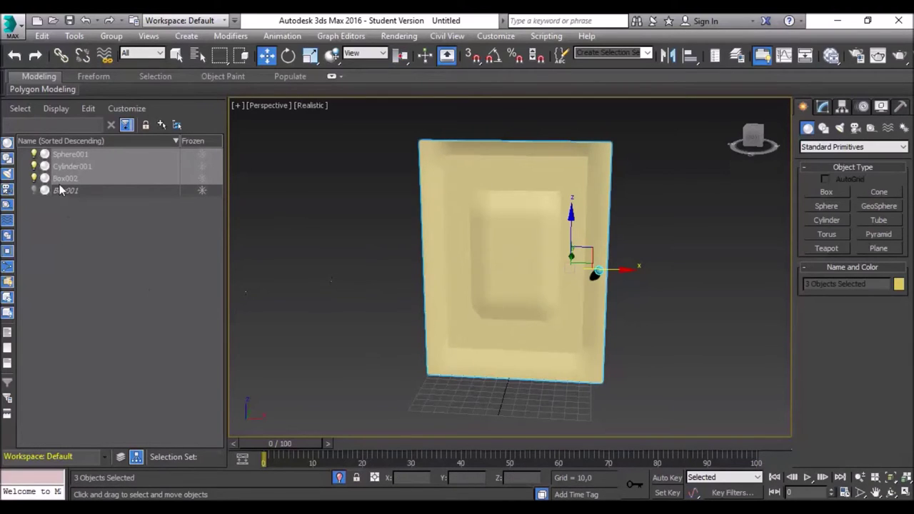
click(124, 248)
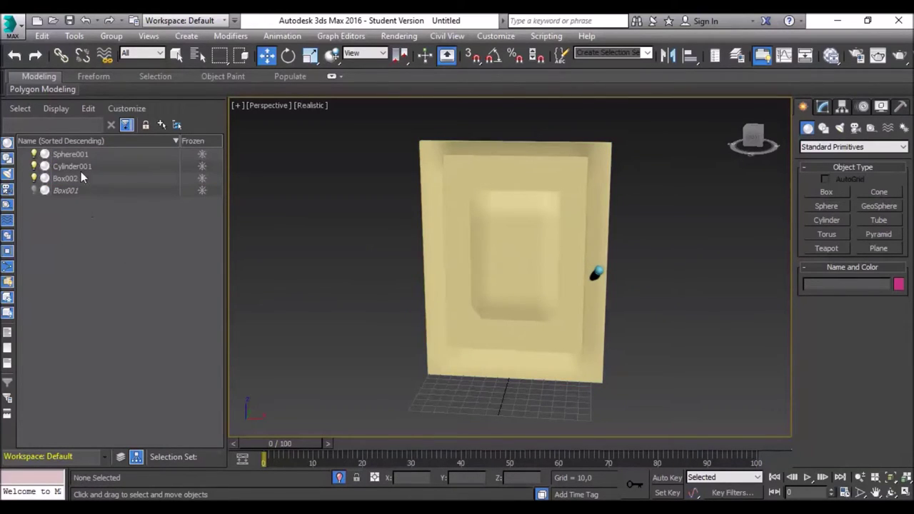
click(80, 154)
shift+click(81, 177)
right_click(135, 171)
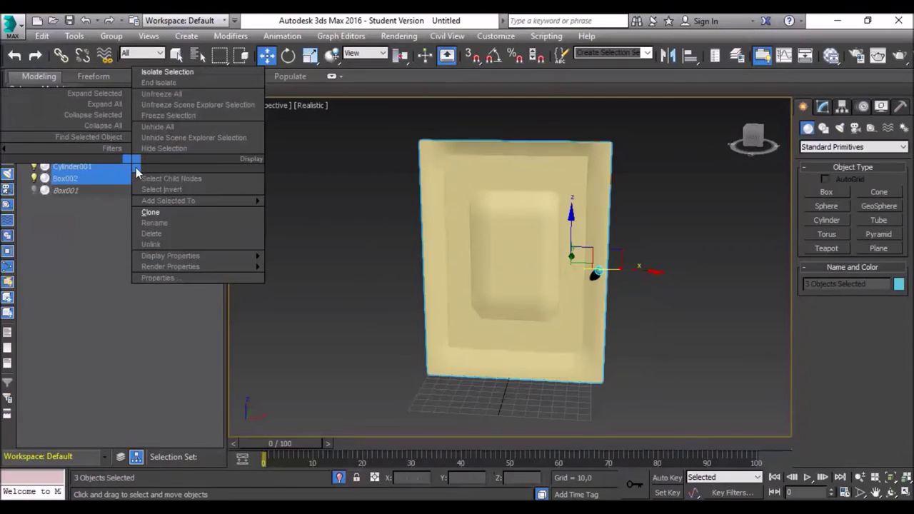
click(165, 72)
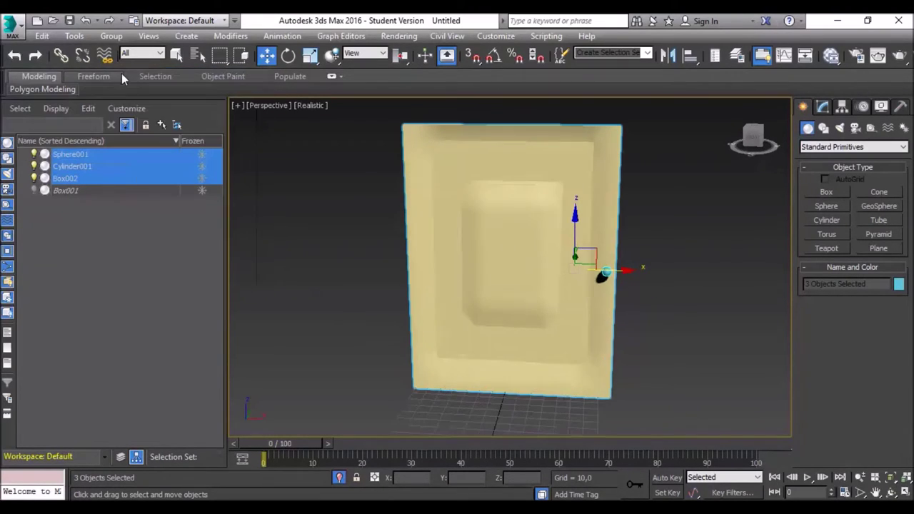
click(310, 55)
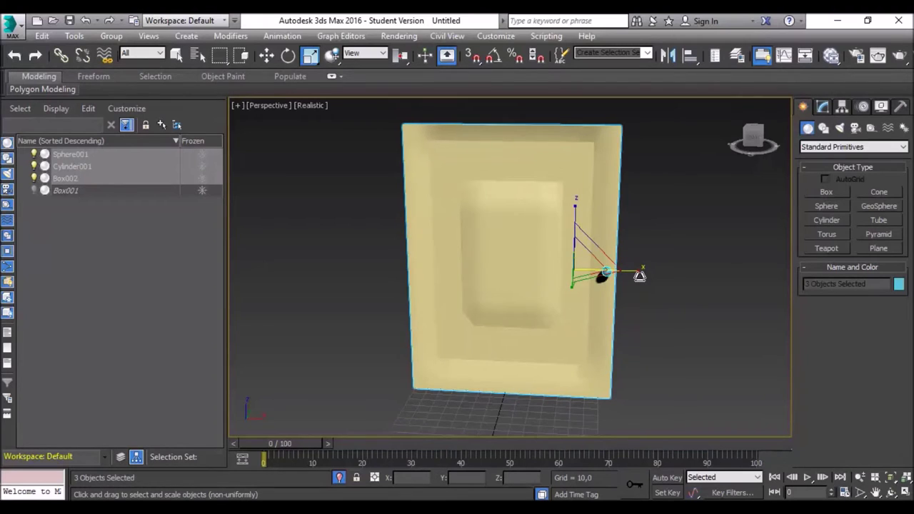
drag(639, 276, 628, 275)
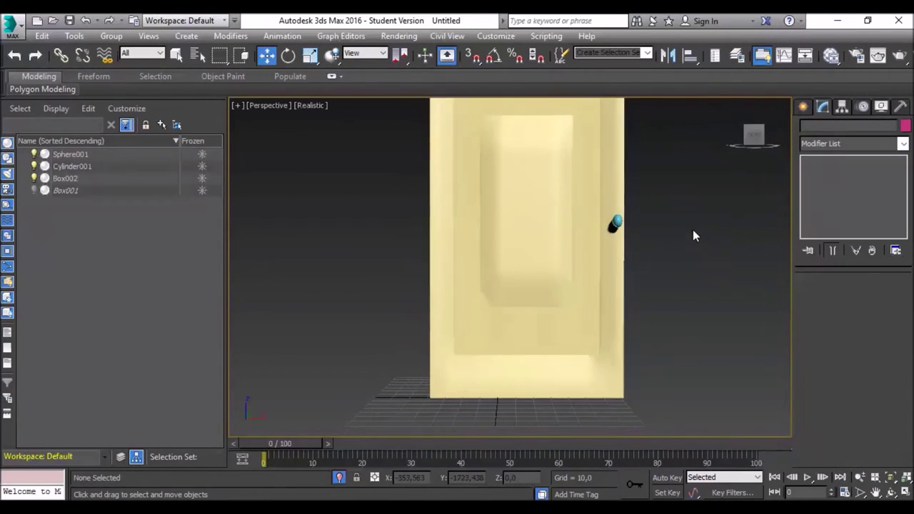
Clone Sphere001 and Cylinder001 as independent copies, creating Sphere002 and Cylinder002.
click(86, 155)
ctrl+click(90, 166)
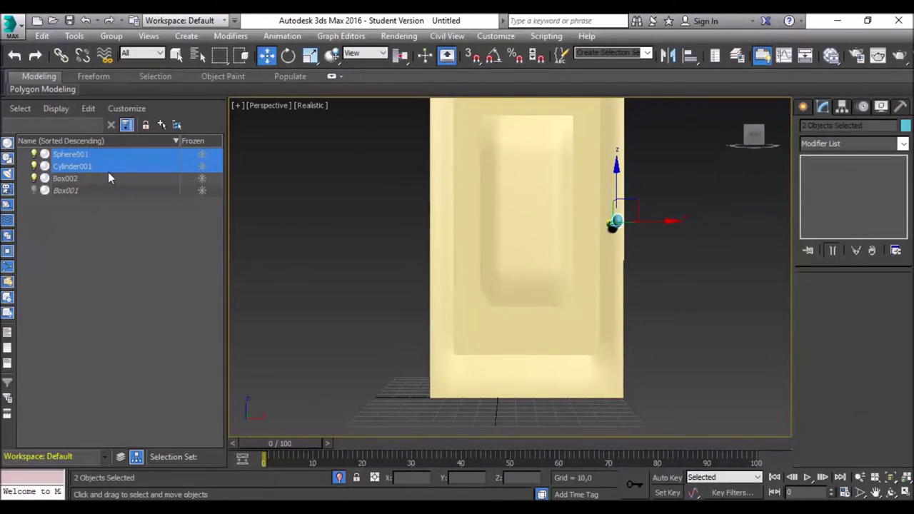
click(755, 133)
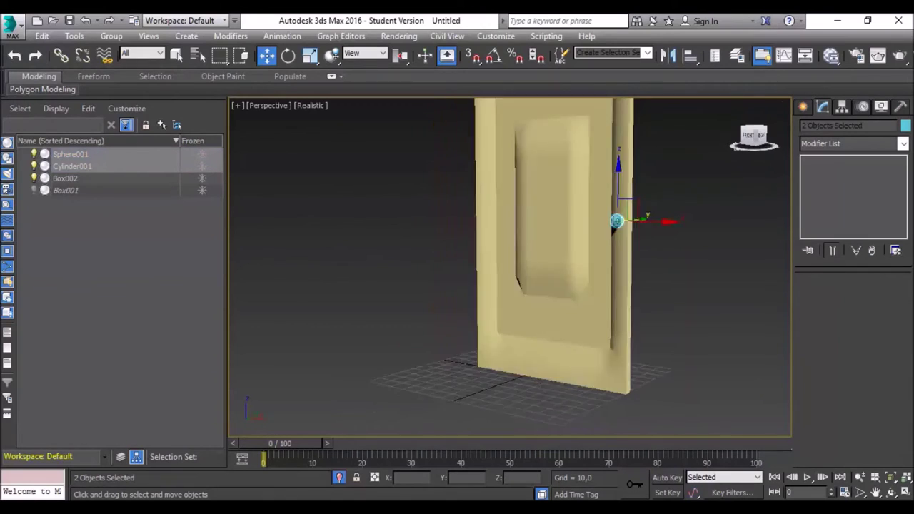
right_click(128, 166)
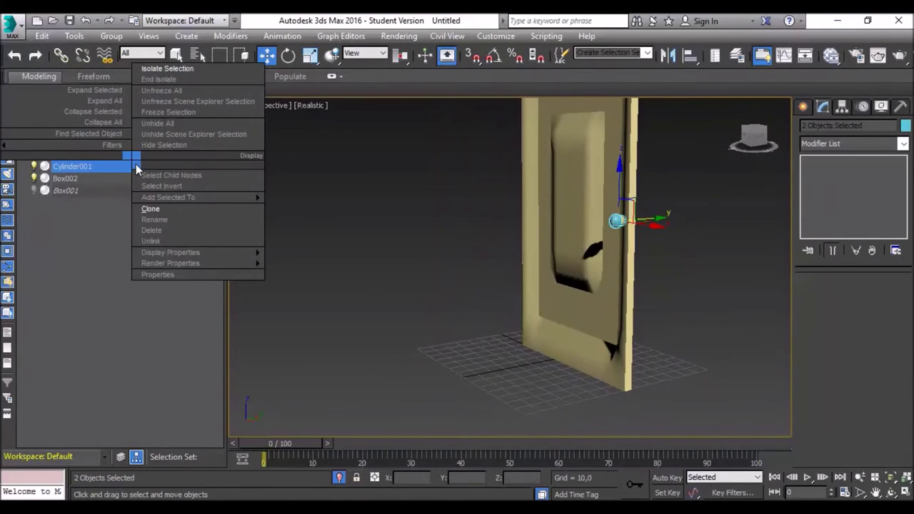
click(150, 206)
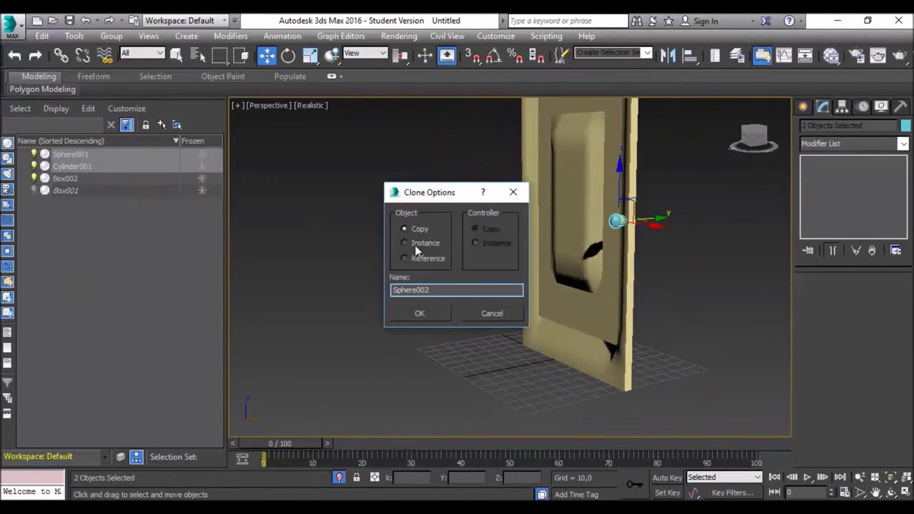
click(415, 313)
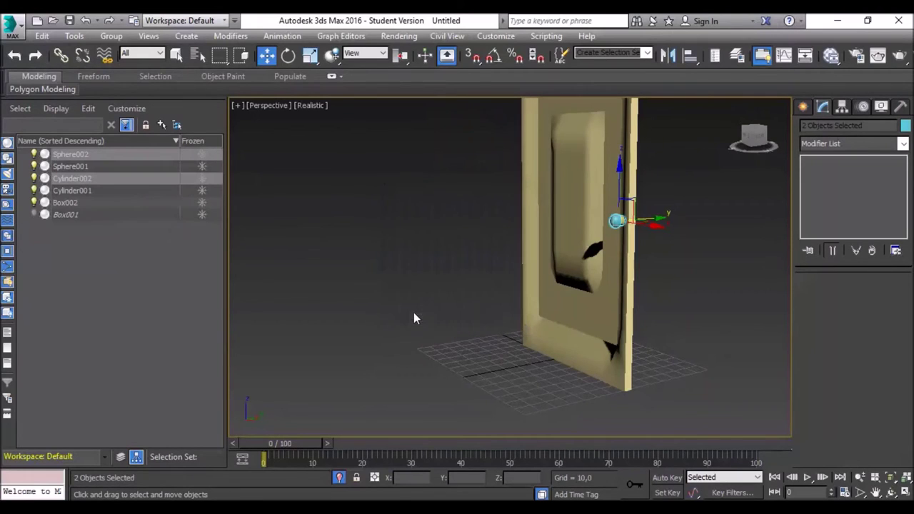
click(288, 56)
text(180)
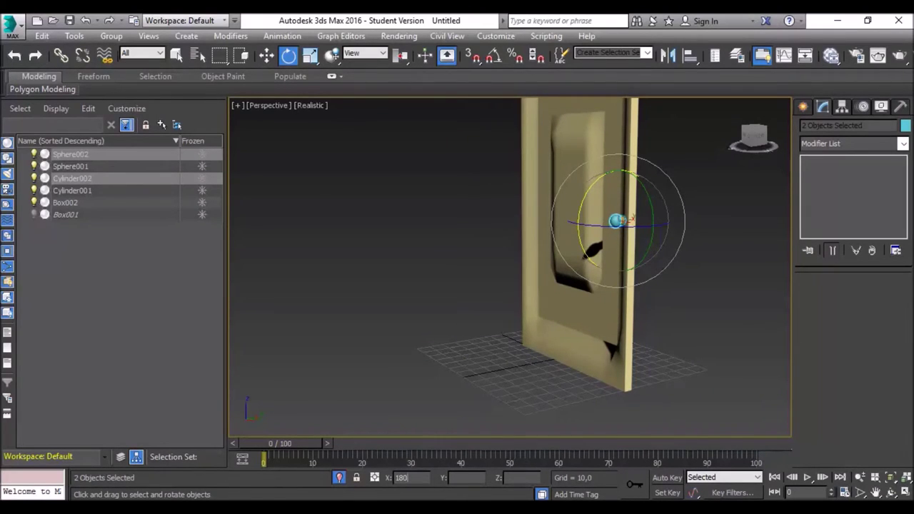
From an edge-on view, move the copied knob along Y through the door to its opposite face.
drag(631, 219, 632, 217)
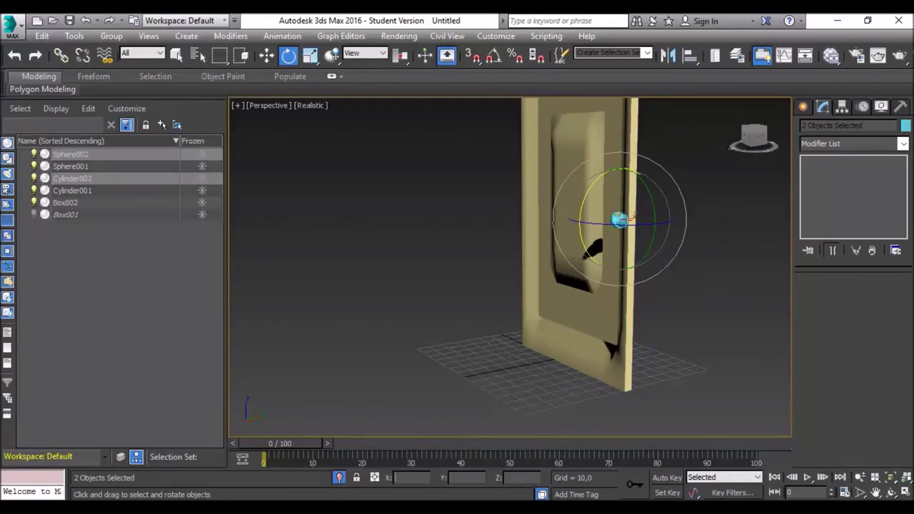
click(267, 56)
drag(758, 140, 775, 142)
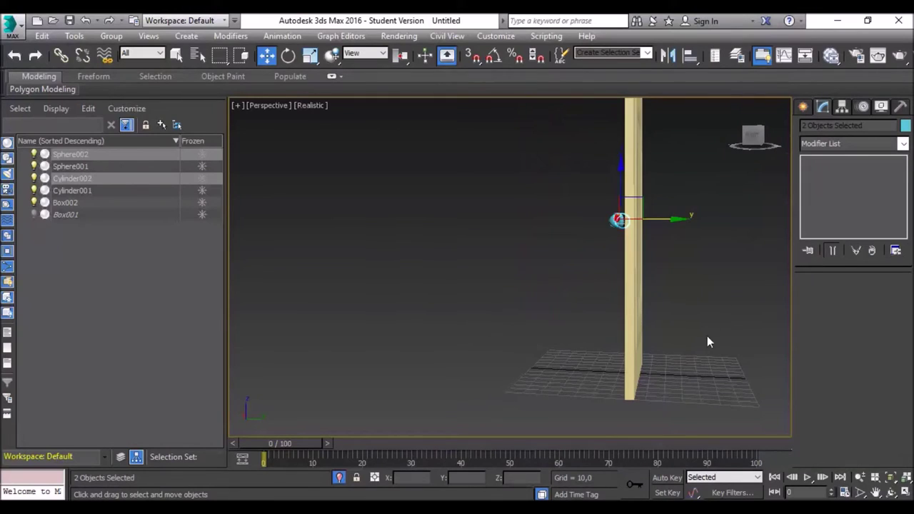
alt+middle_drag(681, 305, 663, 256)
scroll(709, 231, up, 3)
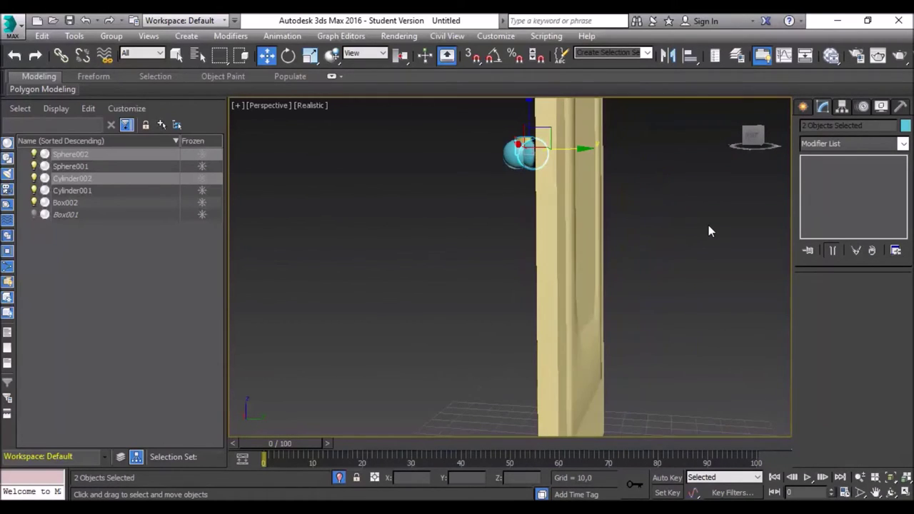
middle_drag(681, 212, 700, 288)
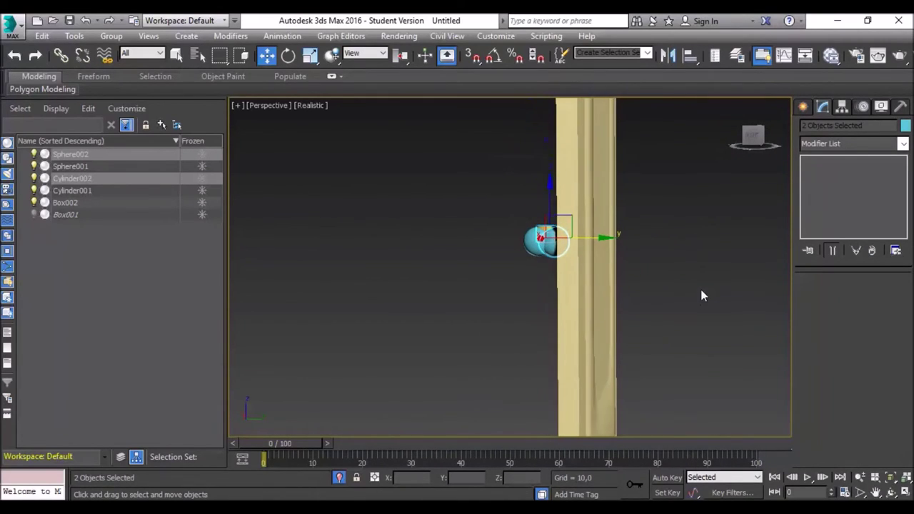
mouse_move(613, 238)
mouse_down()
mouse_move(668, 239)
mouse_move(641, 250)
mouse_up()
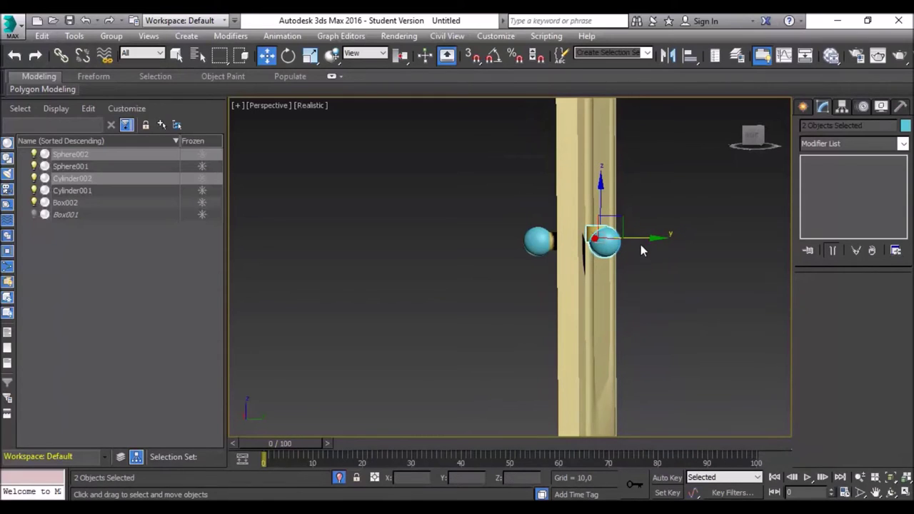
click(95, 260)
Rotate Cylinder002 90 degrees about the X axis.
click(72, 179)
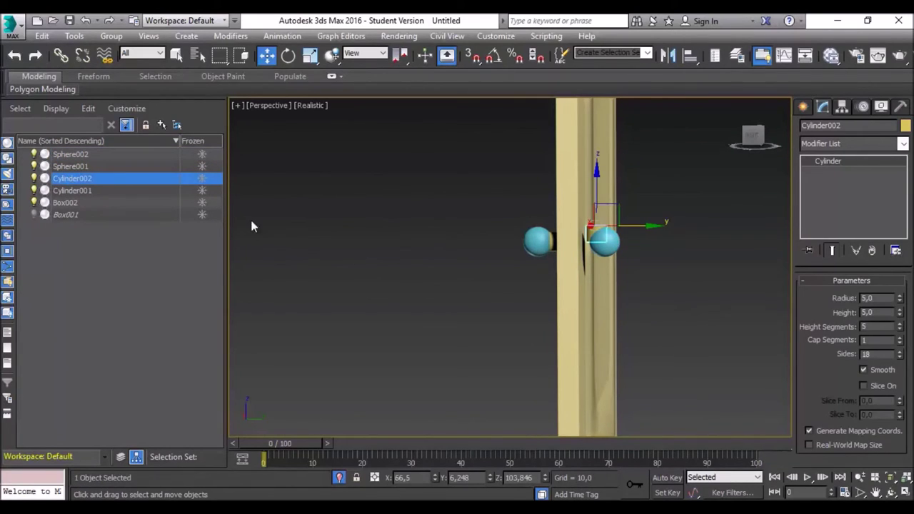
click(289, 56)
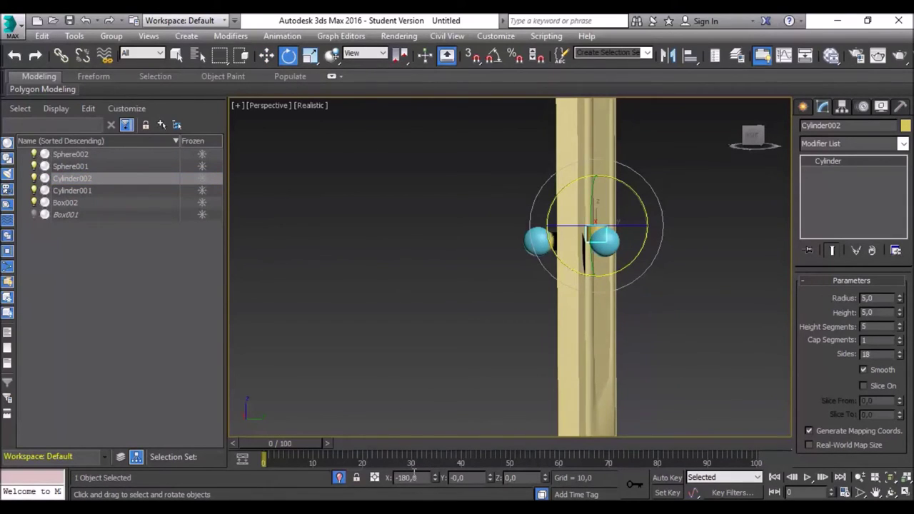
key(BackSpace)
key(BackSpace)
key(BackSpace)
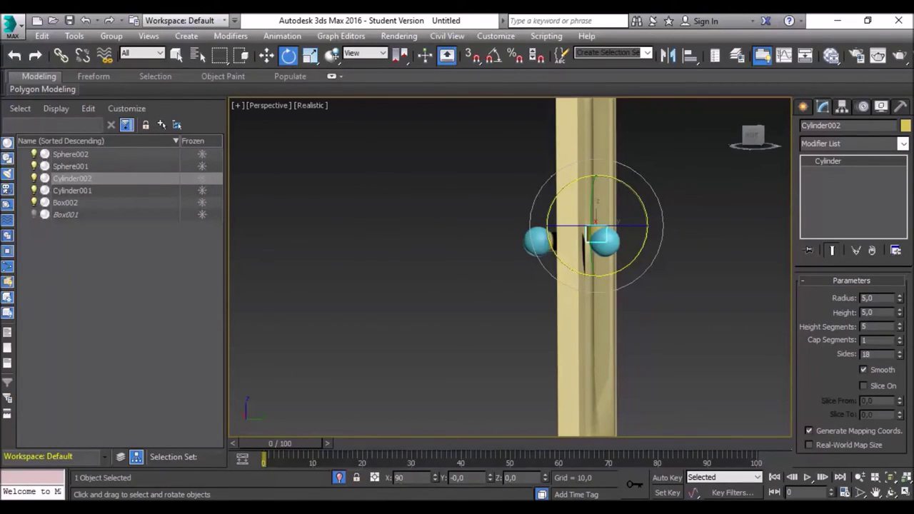
key(Return)
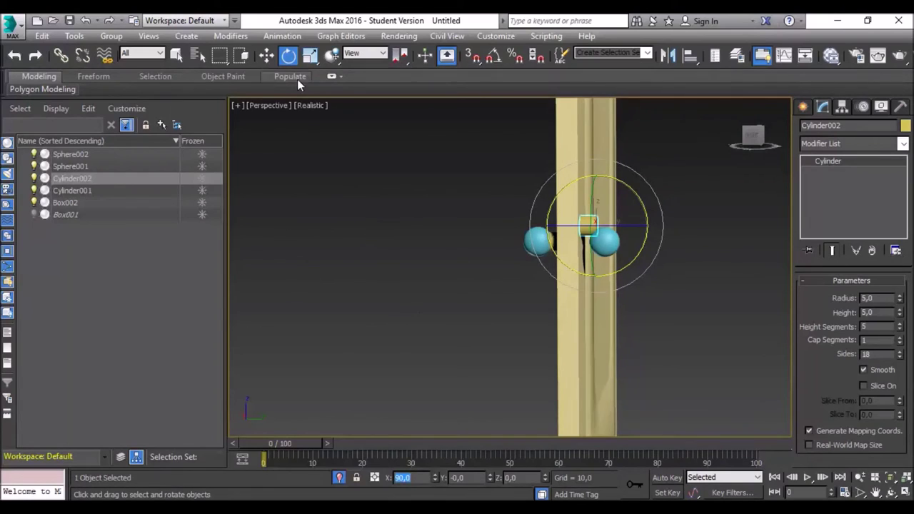
Lower Cylinder002 to knob height and slide it against the door face at Y 5.199.
click(265, 56)
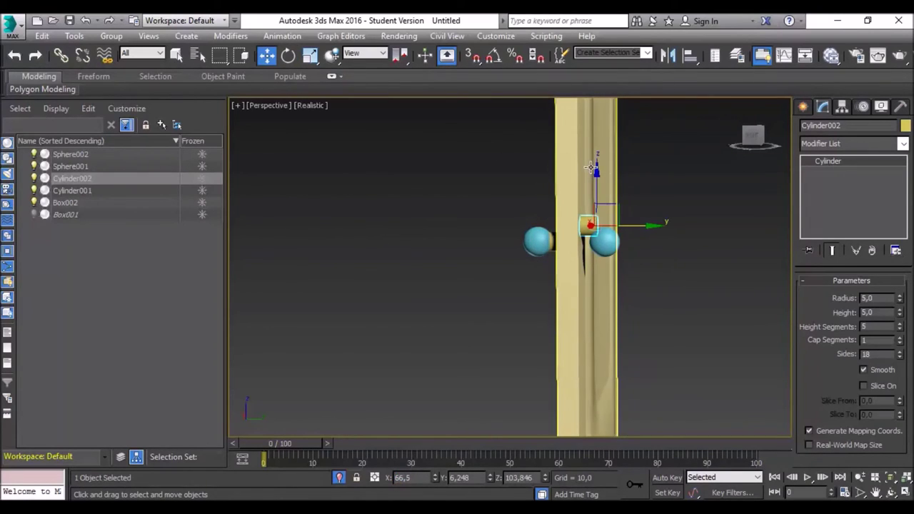
drag(595, 167, 596, 181)
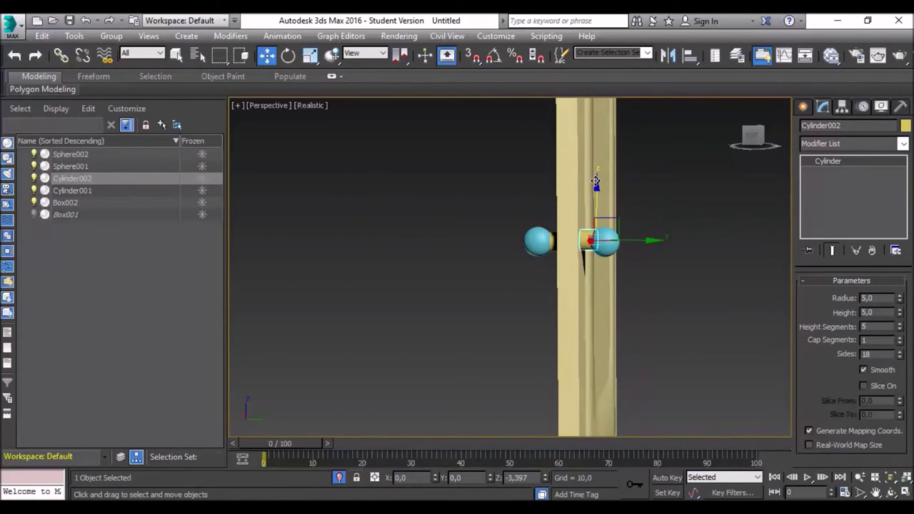
drag(595, 181, 596, 184)
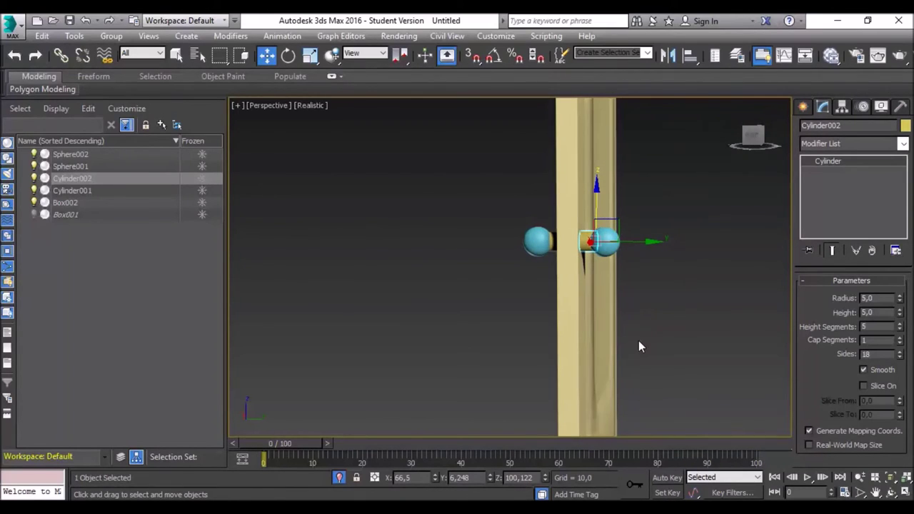
alt+middle_drag(659, 296, 741, 288)
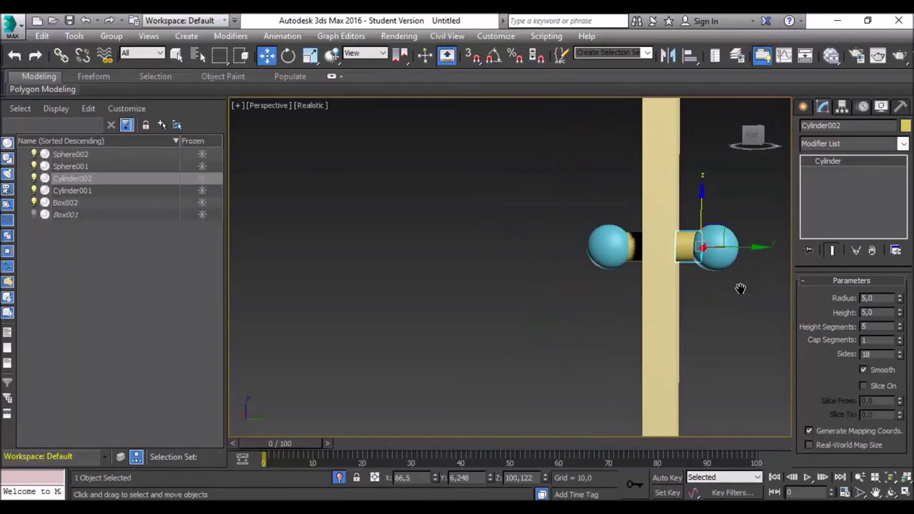
mouse_move(732, 164)
alt+middle_down()
mouse_move(637, 330)
mouse_move(565, 345)
alt+middle_up()
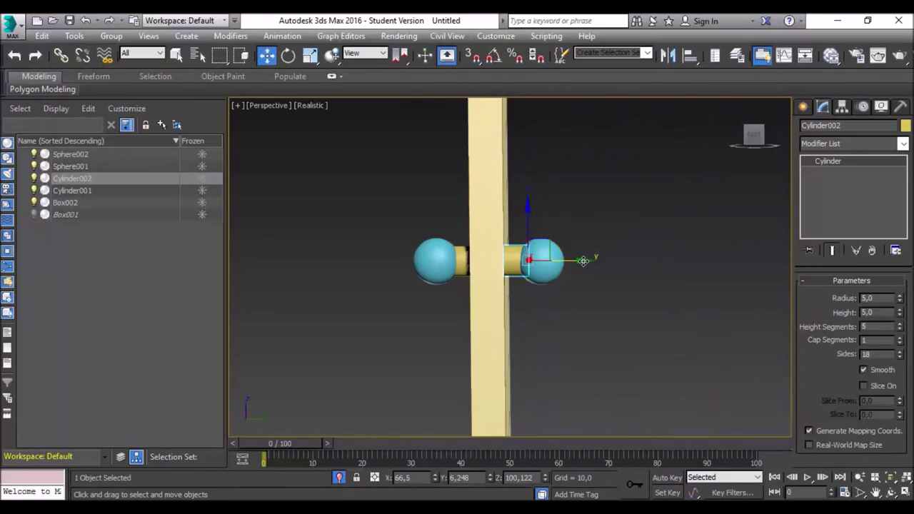
drag(584, 261, 577, 261)
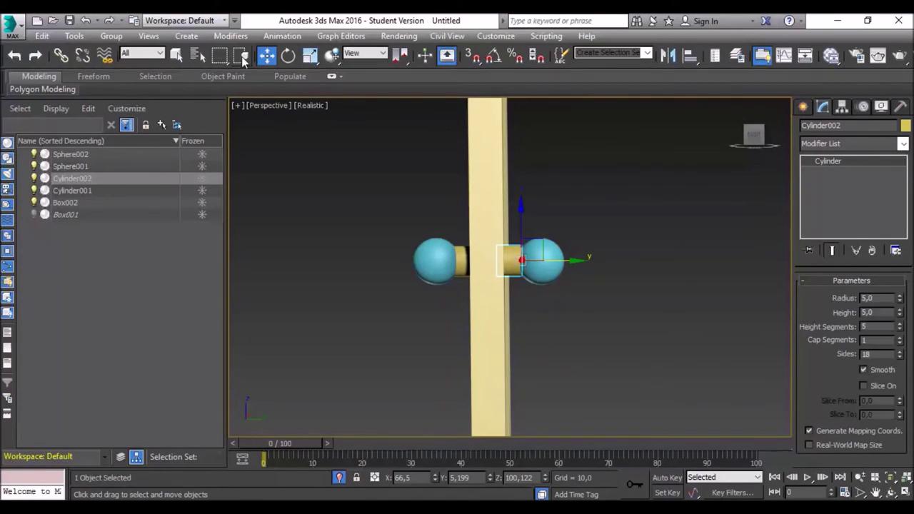
click(56, 156)
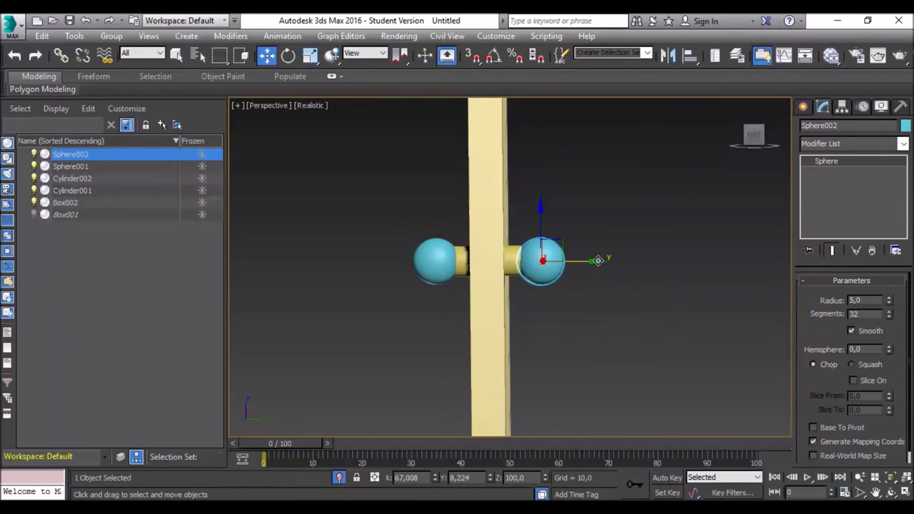
Nudge Sphere002 along Y to sit snugly on its cylinder at Y 7.799.
drag(598, 260, 597, 261)
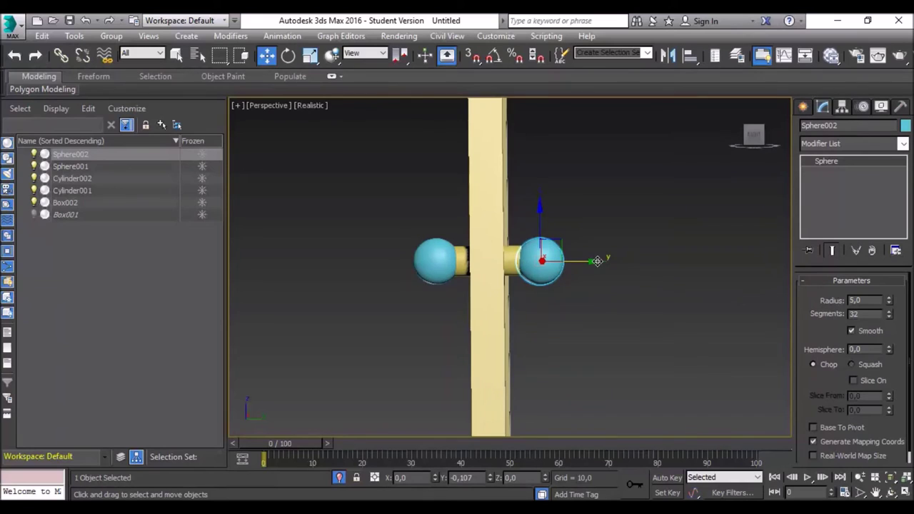
mouse_move(754, 135)
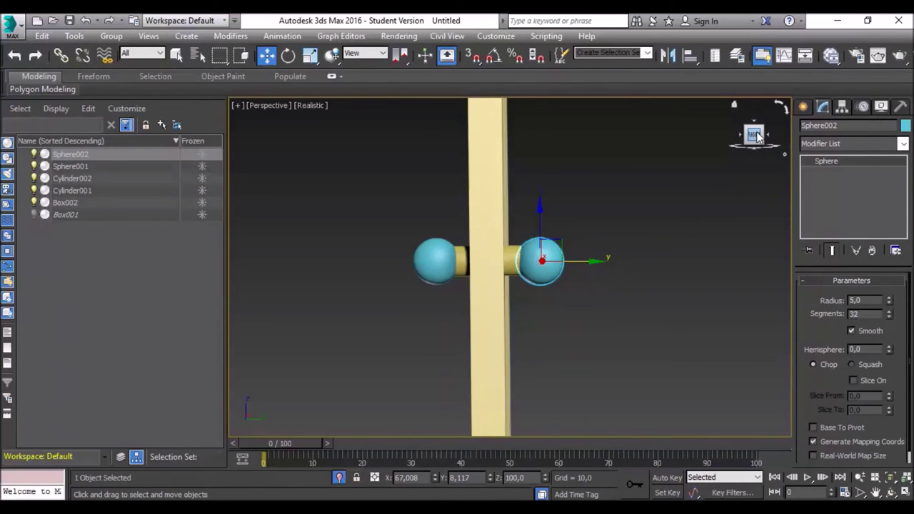
click(754, 136)
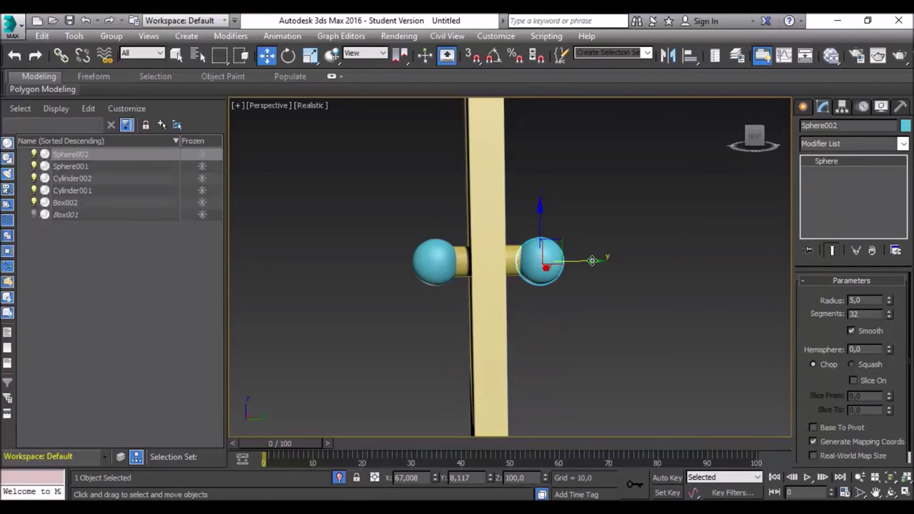
drag(592, 260, 582, 260)
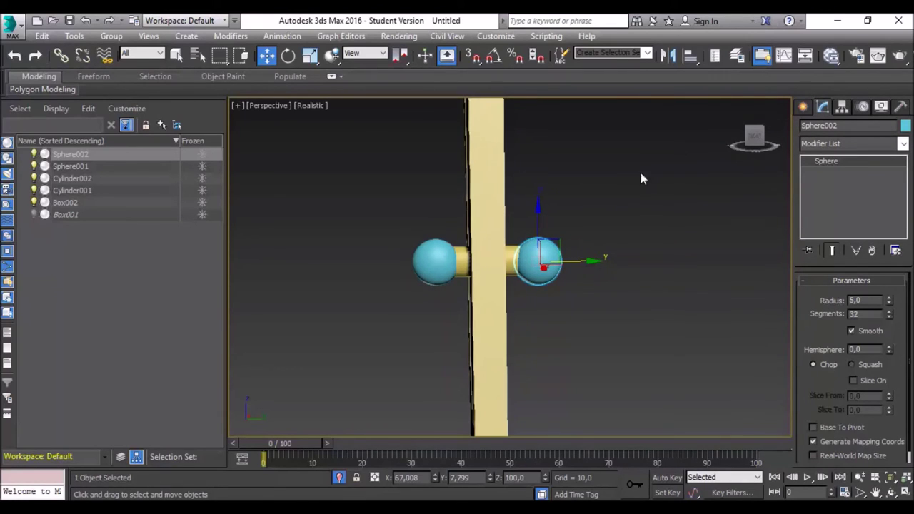
click(754, 136)
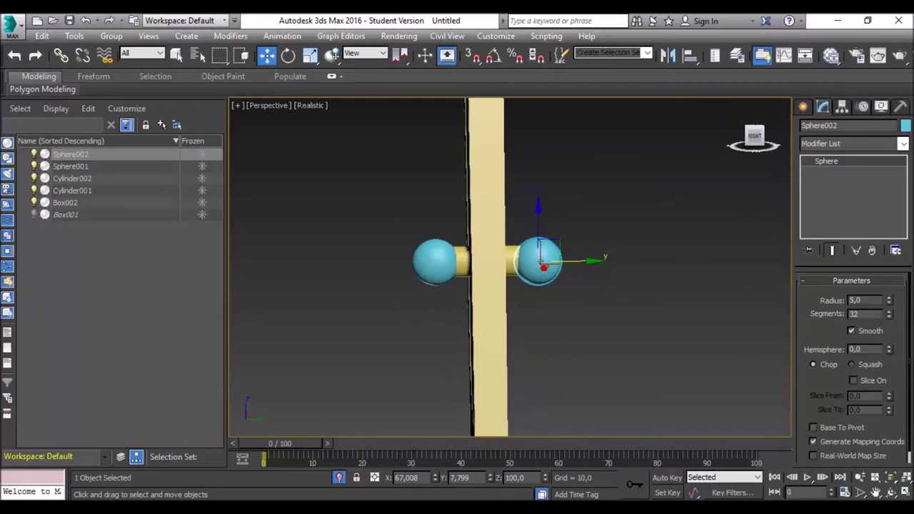
Zoom out and switch to a straight front view of the whole door.
mouse_move(510, 267)
alt+middle_down()
mouse_move(543, 267)
mouse_move(400, 267)
alt+middle_up()
scroll(609, 241, down, 3)
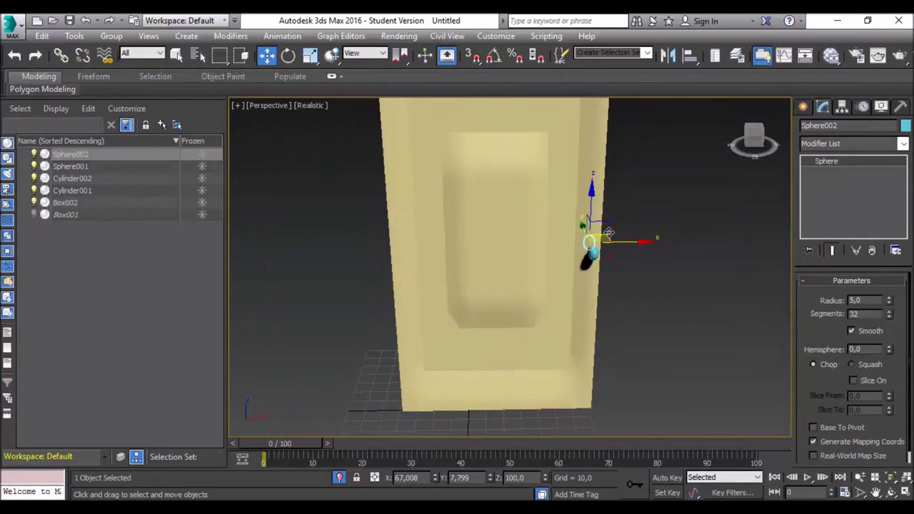
scroll(608, 241, down, 2)
mouse_move(759, 145)
mouse_down()
mouse_move(736, 145)
mouse_move(783, 143)
mouse_move(721, 143)
mouse_move(754, 139)
mouse_up()
click(754, 139)
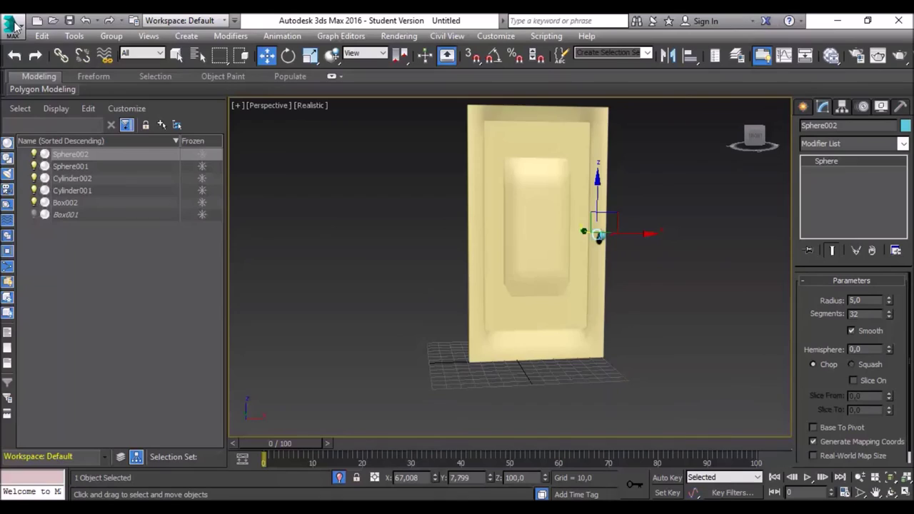
click(13, 27)
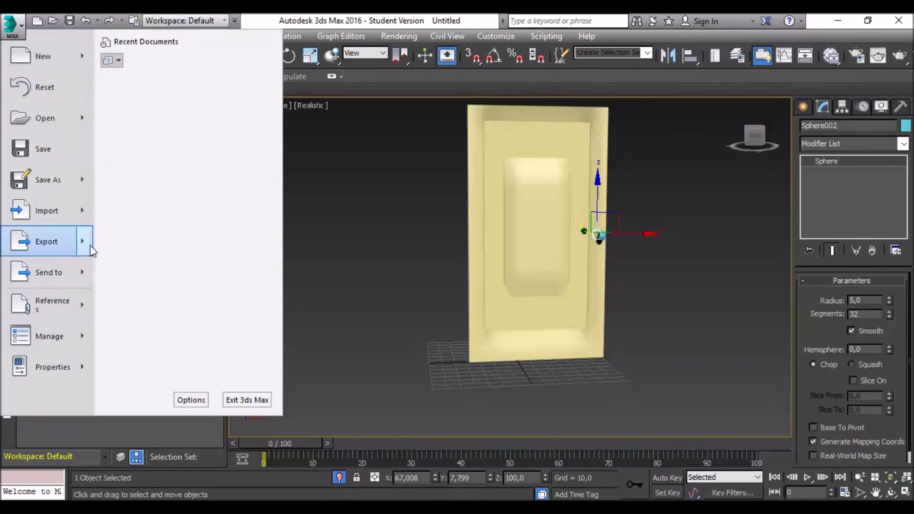
mouse_move(47, 241)
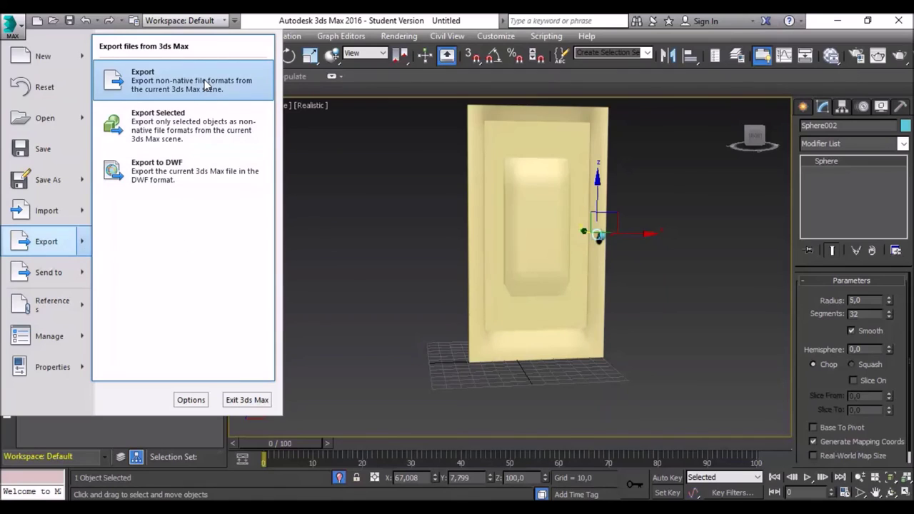
Export the scene as door.FBX in Autodesk FBX format, accepting the default FBX export settings.
click(206, 84)
text(door)
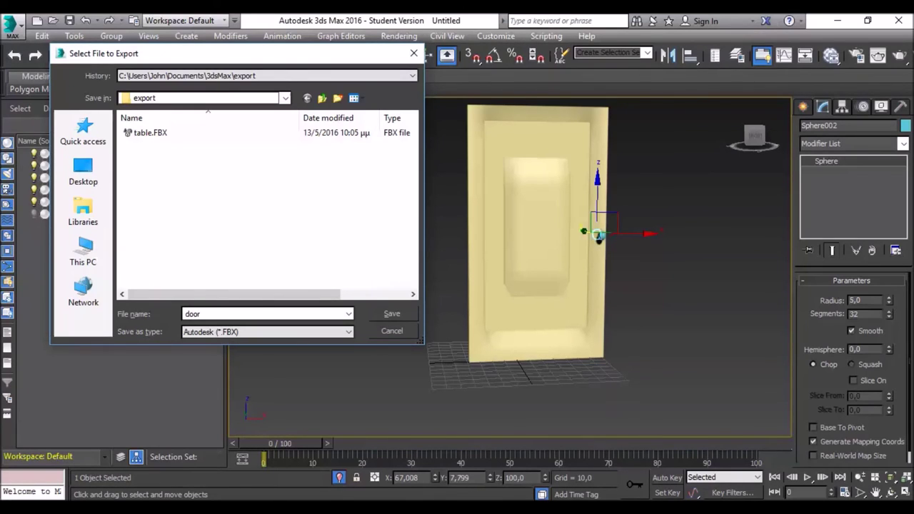
click(306, 333)
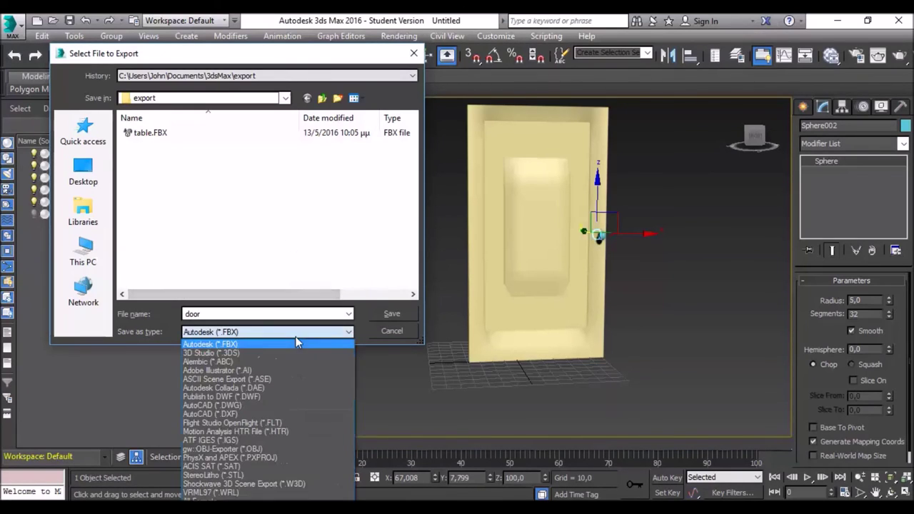
click(223, 344)
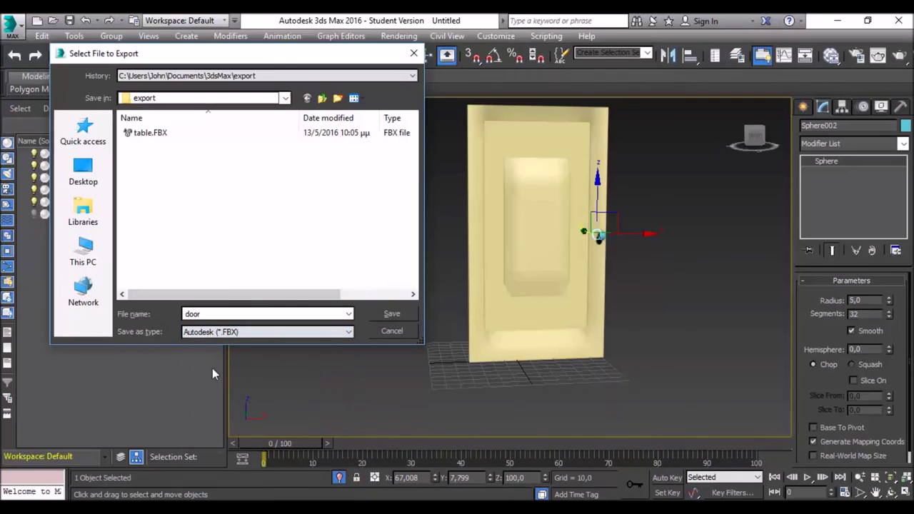
click(393, 313)
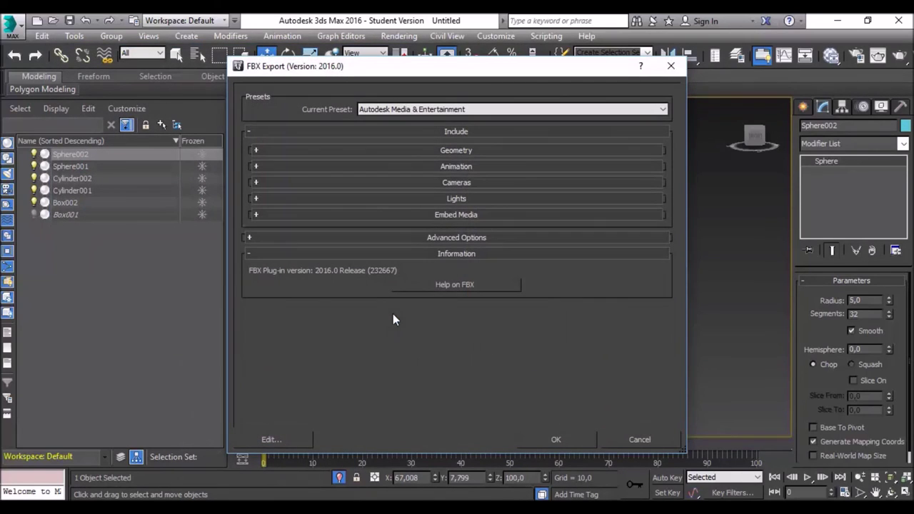
click(544, 440)
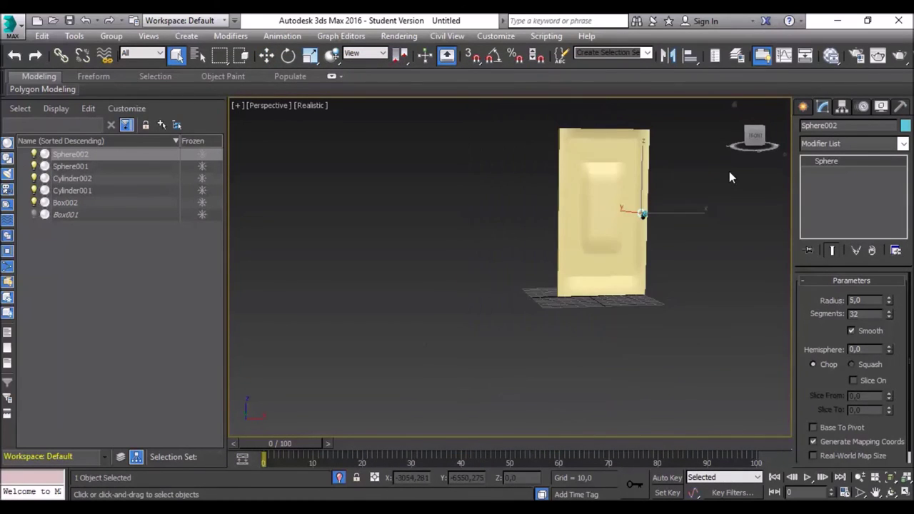
drag(759, 142, 507, 118)
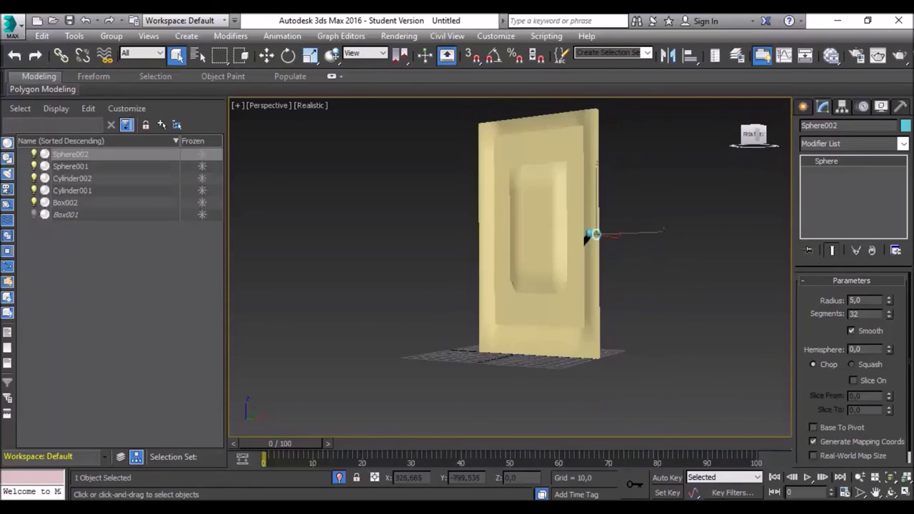